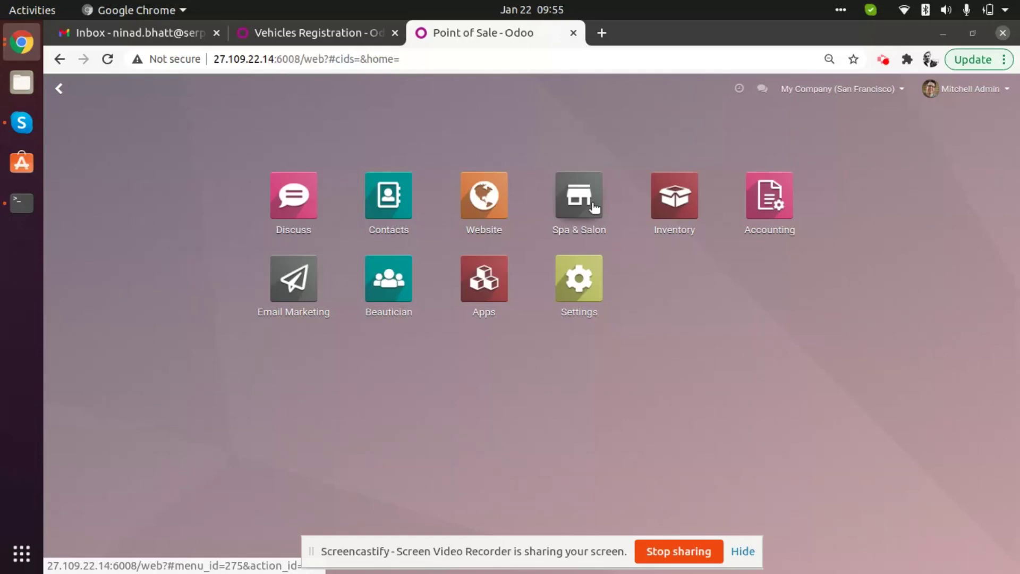
# Step: Open the Spa & Salon app to its point of sale dashboard
pyautogui.click(585, 207)
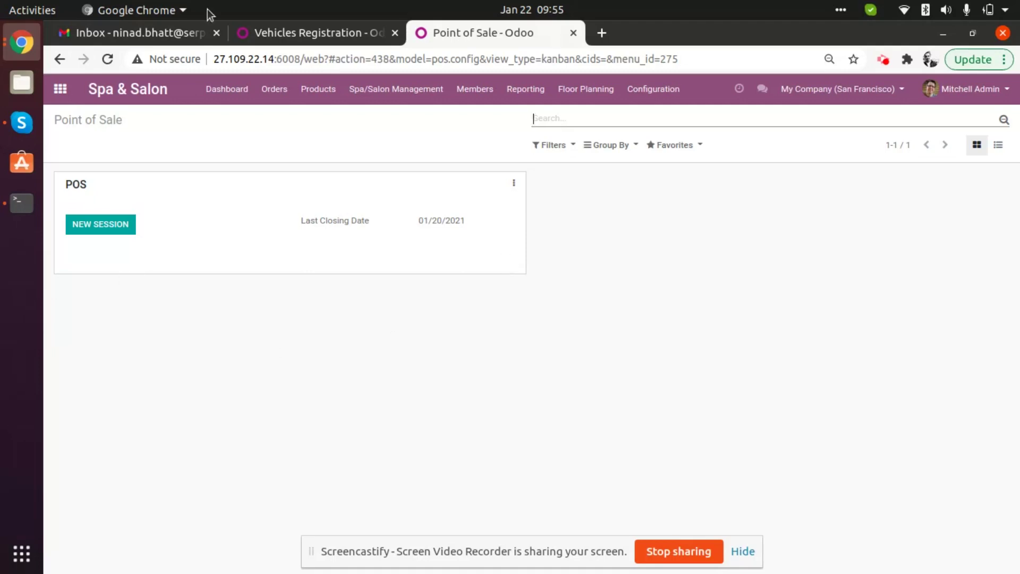
pyautogui.click(61, 89)
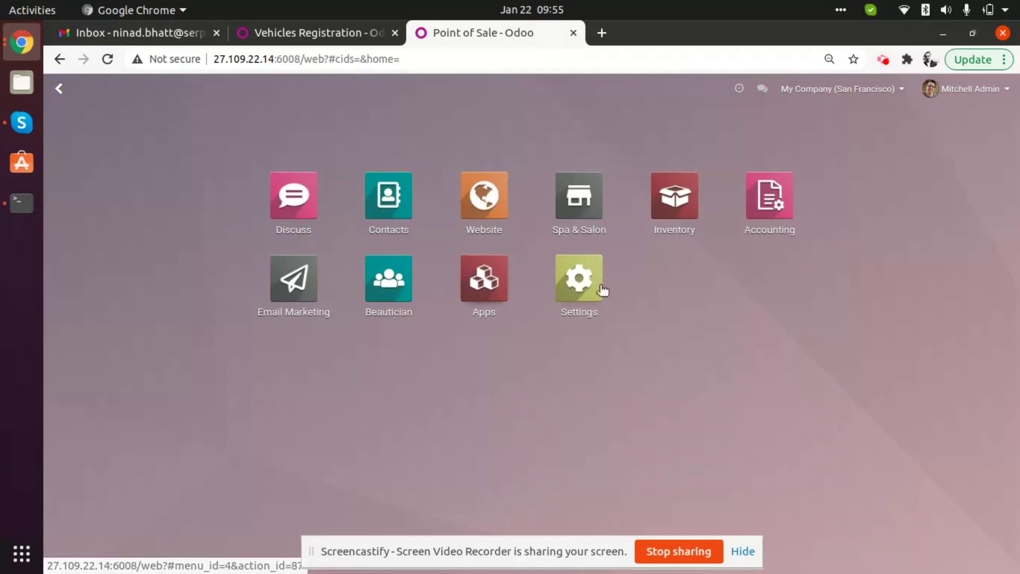
pyautogui.click(584, 201)
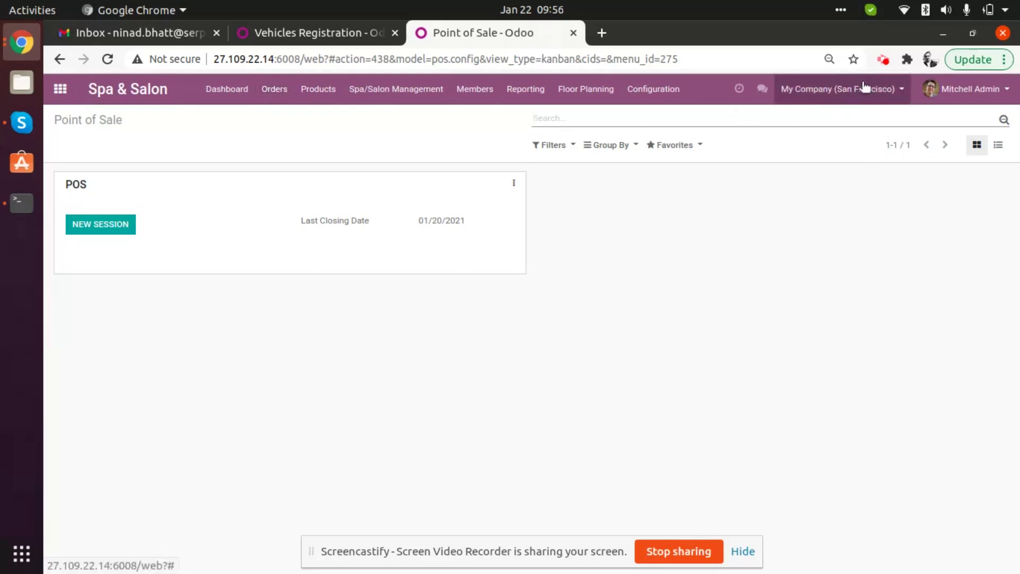
# Step: Look through the user account options and the list of companies available for switching
pyautogui.click(1003, 91)
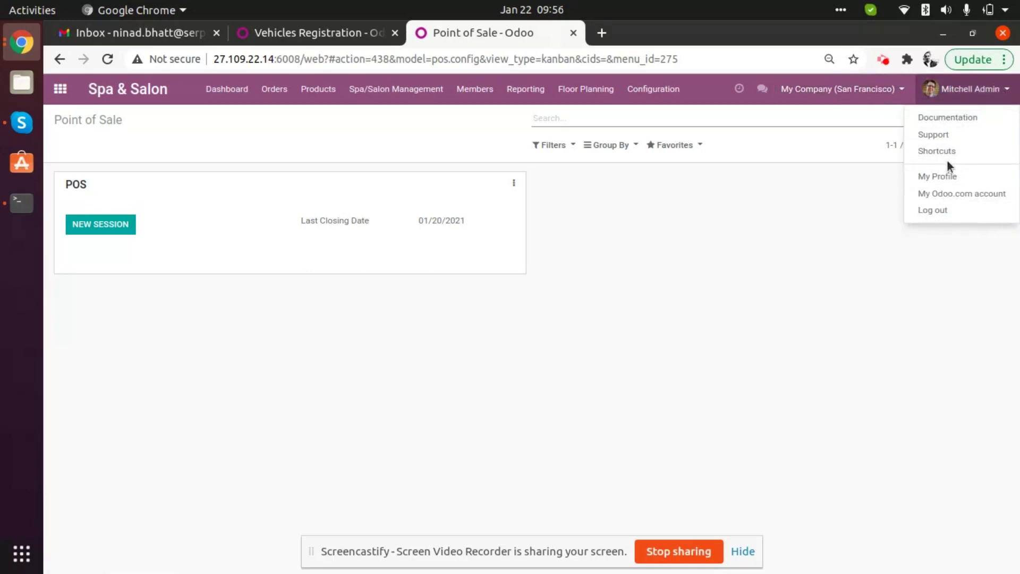
pyautogui.click(906, 91)
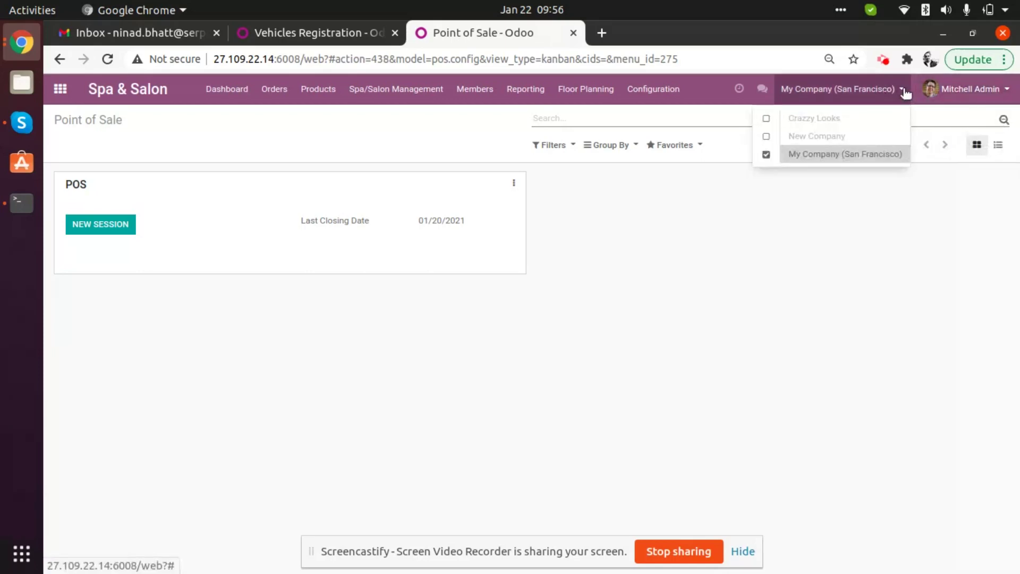
pyautogui.click(717, 253)
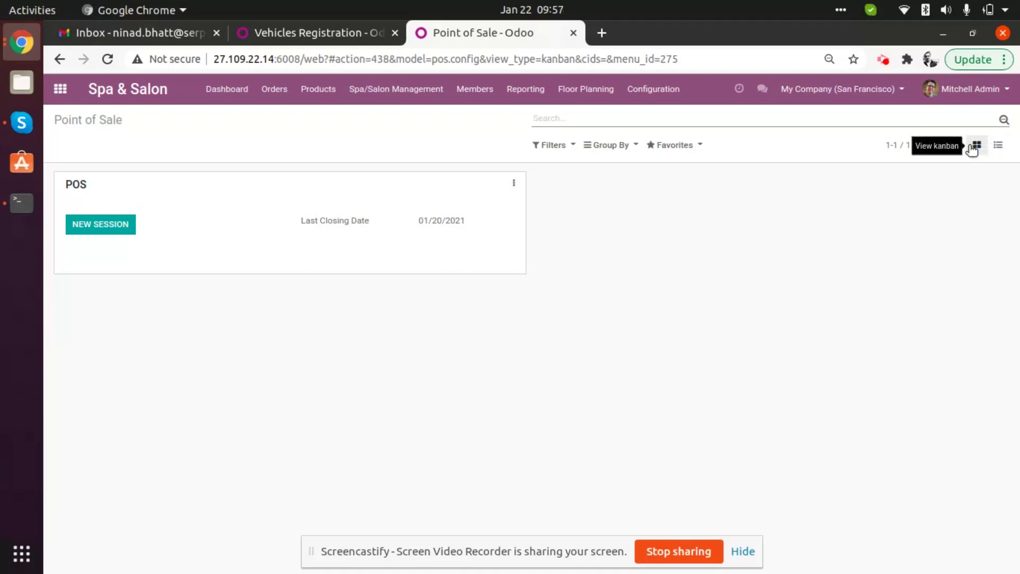
# Step: View the point of sale dashboard as a list, and return it to the kanban layout
pyautogui.click(1000, 146)
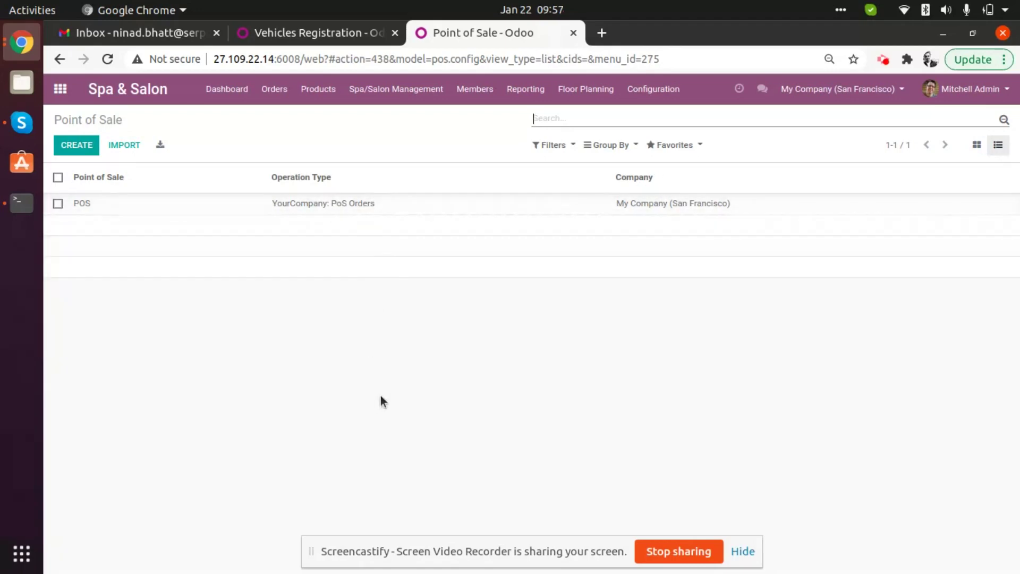
pyautogui.click(978, 146)
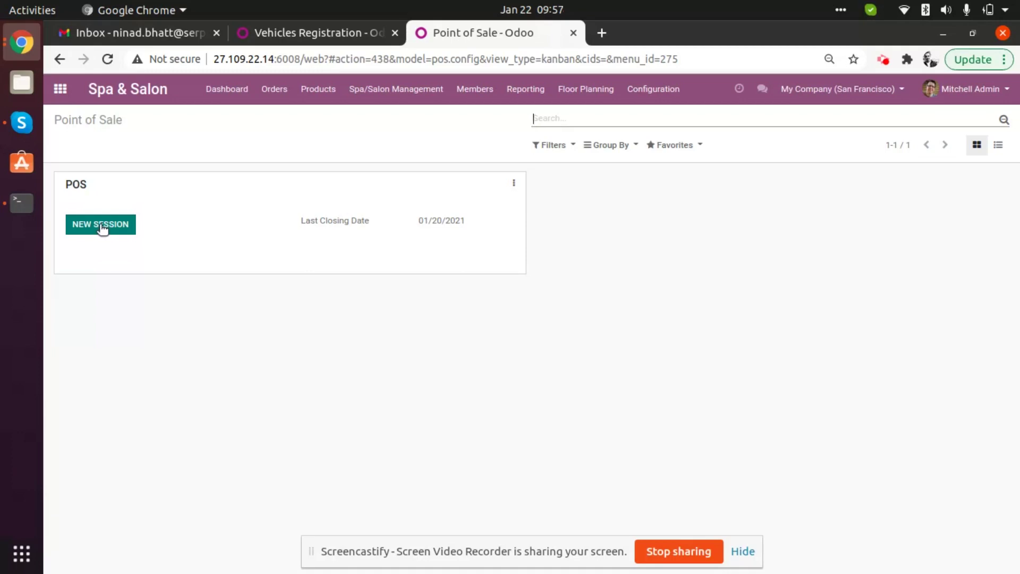
# Step: Open the point of sale orders, view them in kanban and pivot layouts, and return to the list layout
pyautogui.click(278, 91)
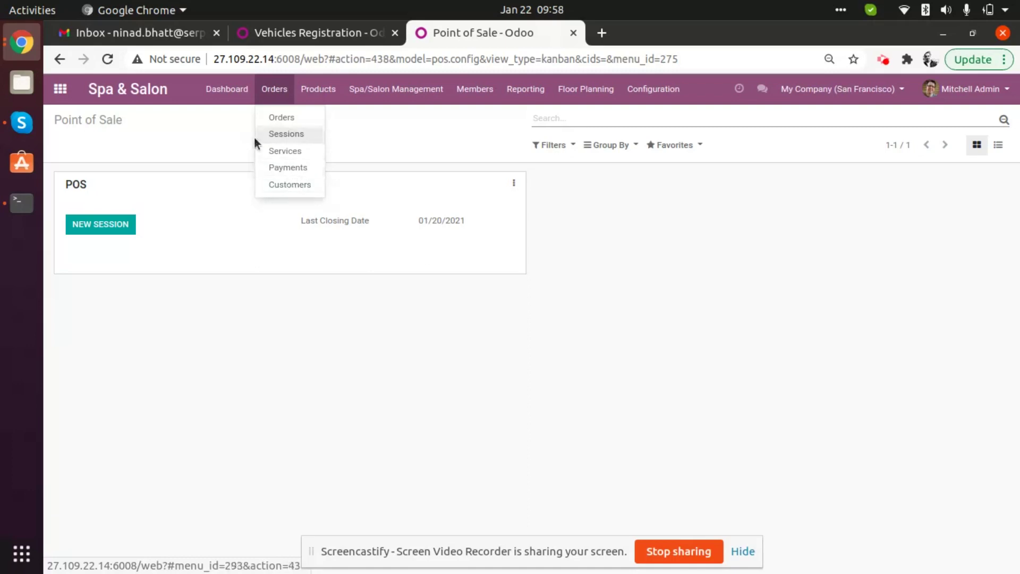
pyautogui.click(288, 117)
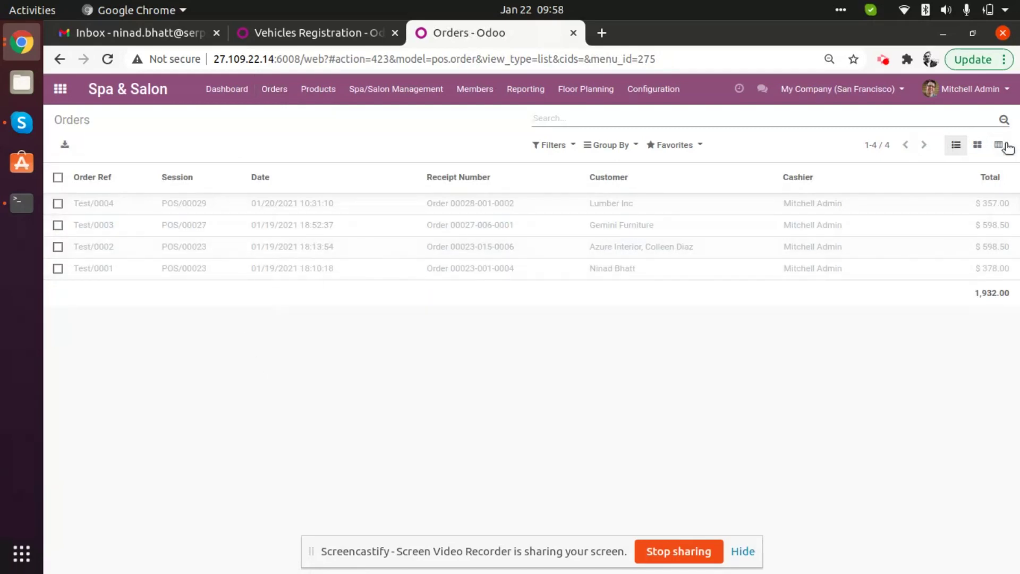
pyautogui.click(978, 144)
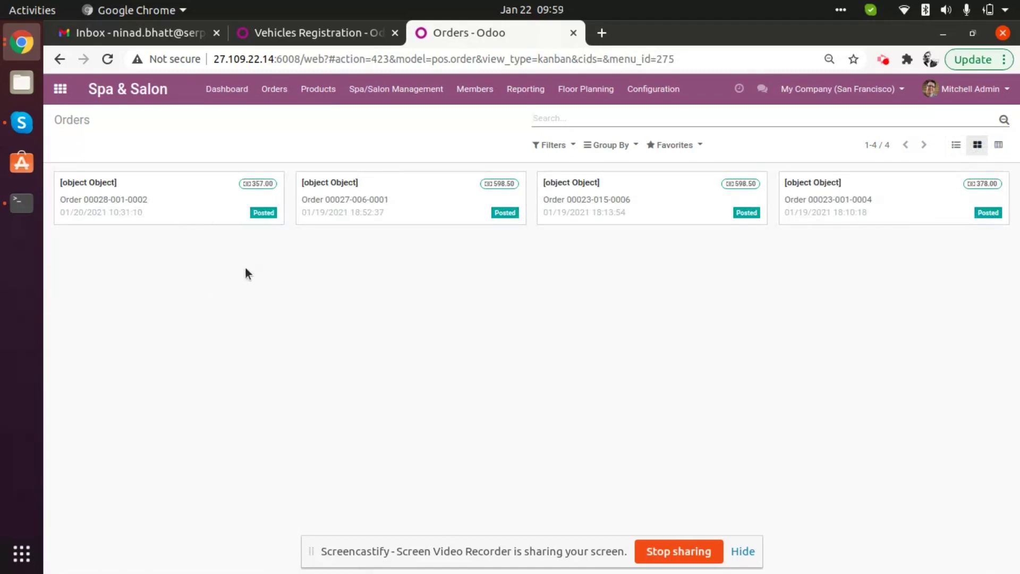
pyautogui.click(956, 145)
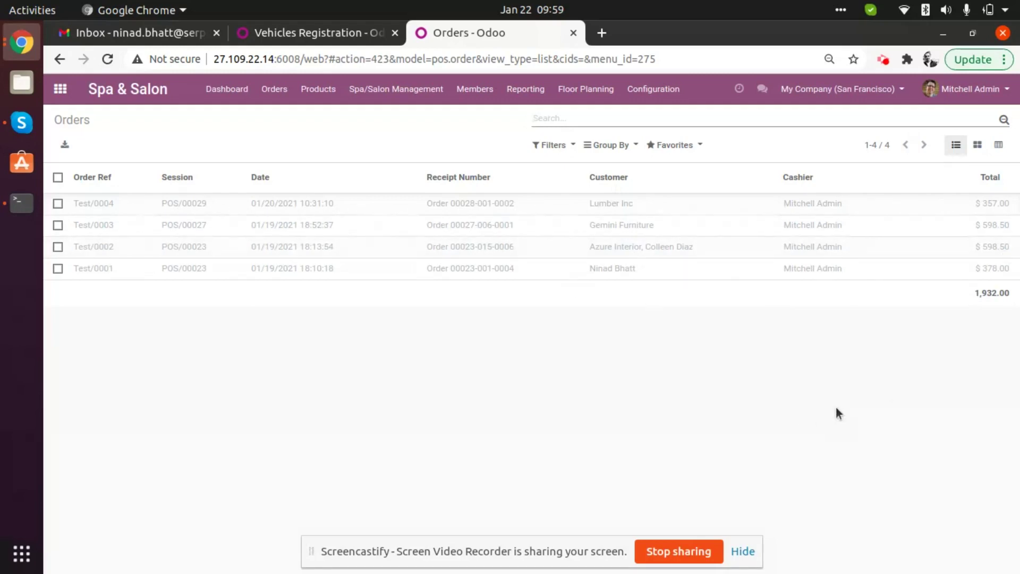
pyautogui.click(1000, 146)
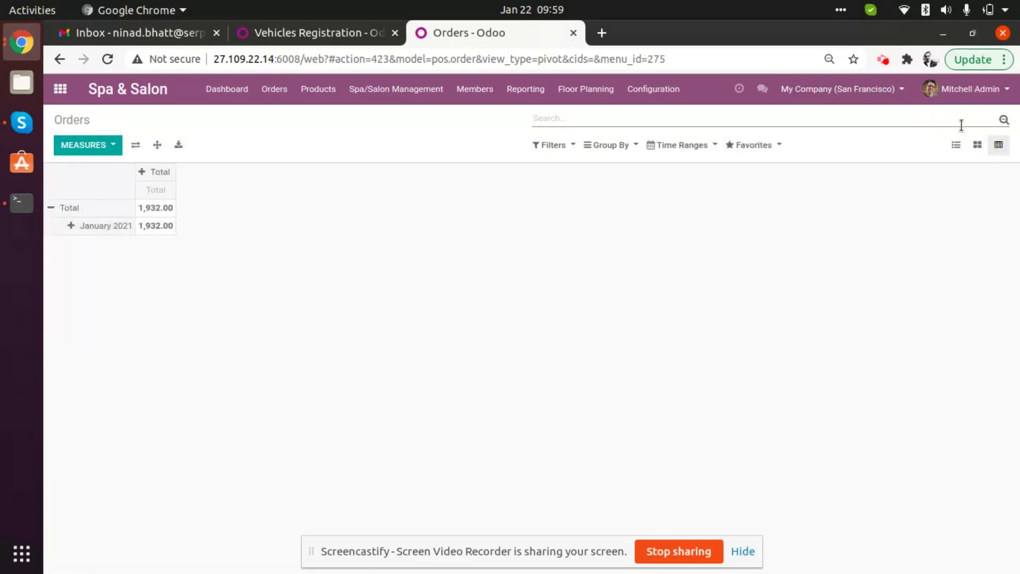
pyautogui.click(978, 145)
pyautogui.click(956, 144)
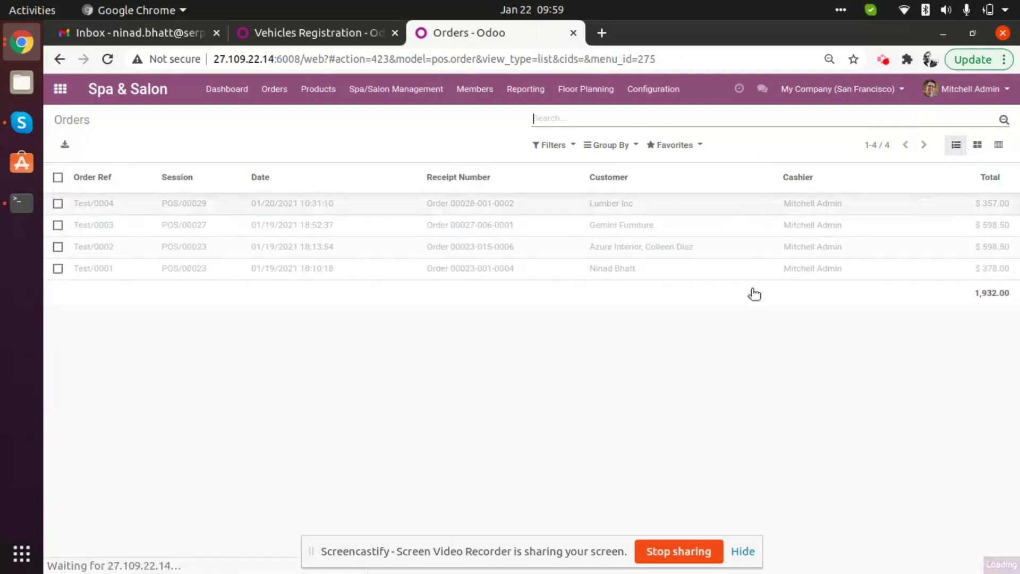
# Step: Open the point of sale sessions and examine each one's responsible person, opening and closing dates and status
pyautogui.click(284, 91)
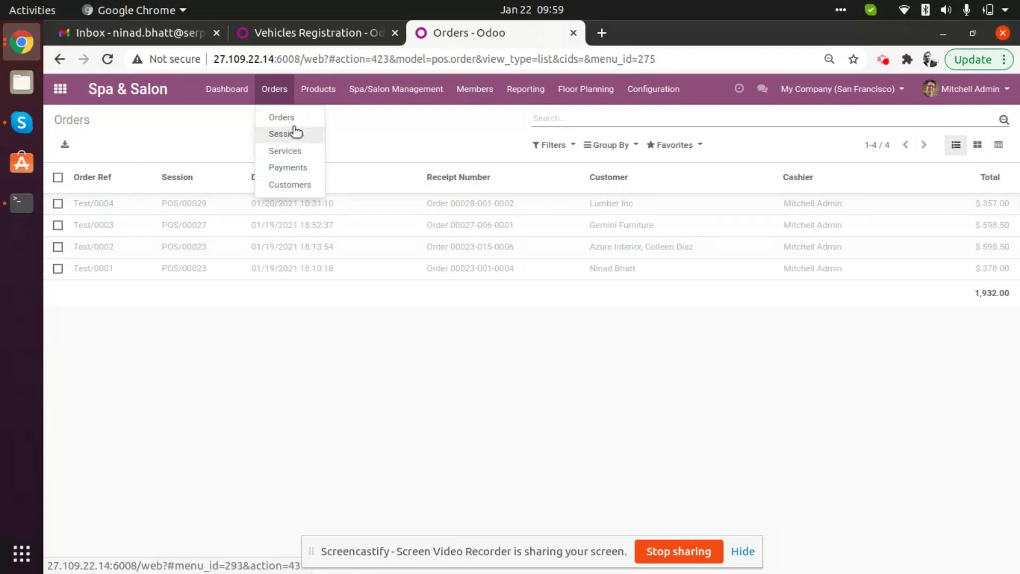
pyautogui.click(290, 140)
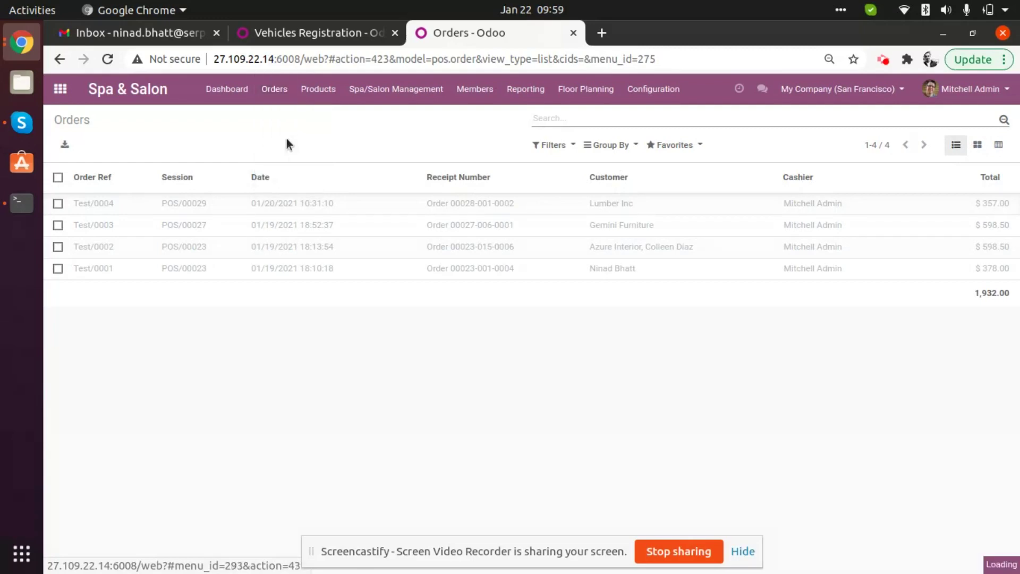
pyautogui.scroll(-3, 448, 371)
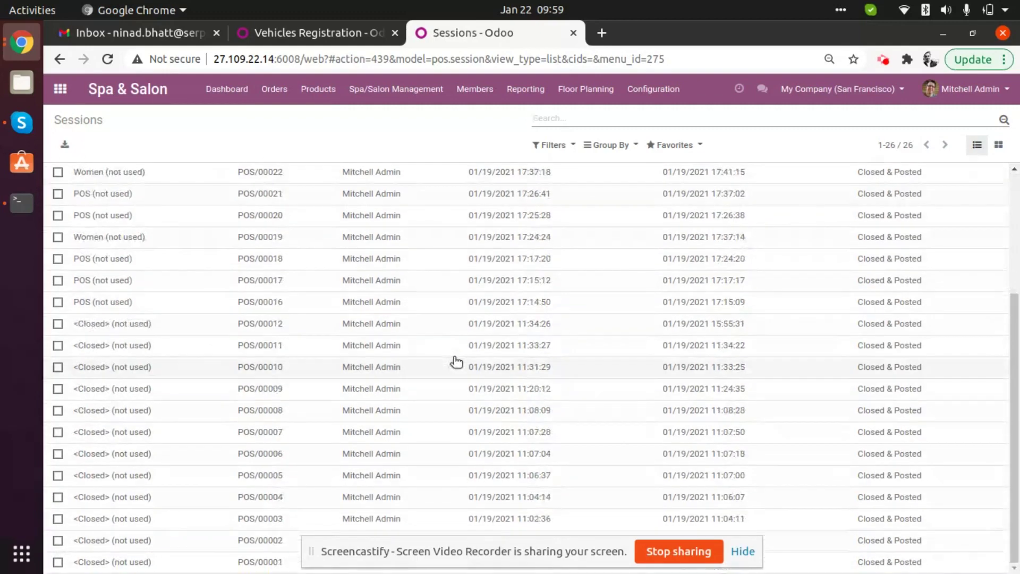
pyautogui.scroll(3, 455, 364)
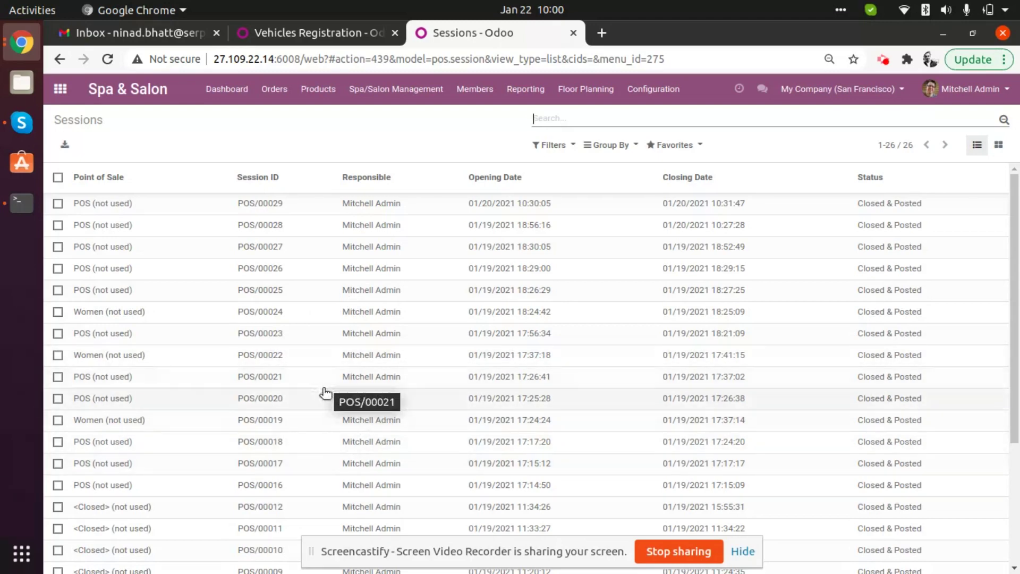
pyautogui.scroll(-4, 328, 386)
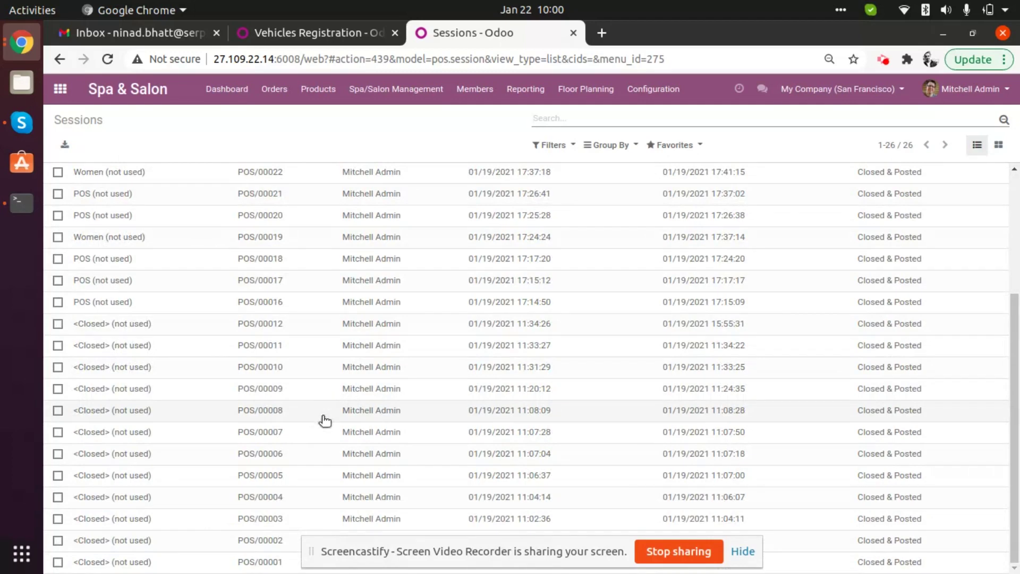
pyautogui.scroll(4, 332, 419)
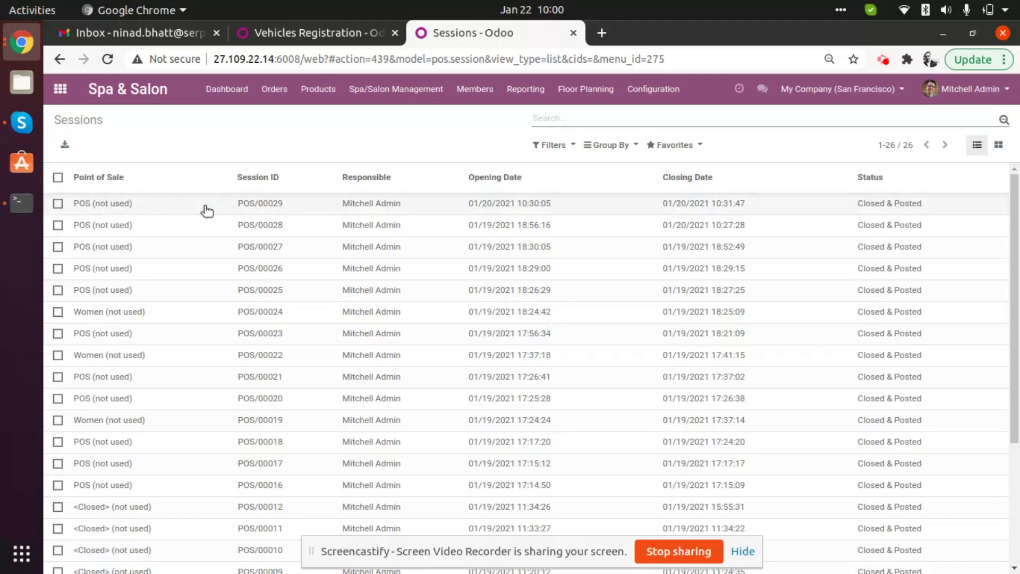
pyautogui.scroll(-3, 406, 344)
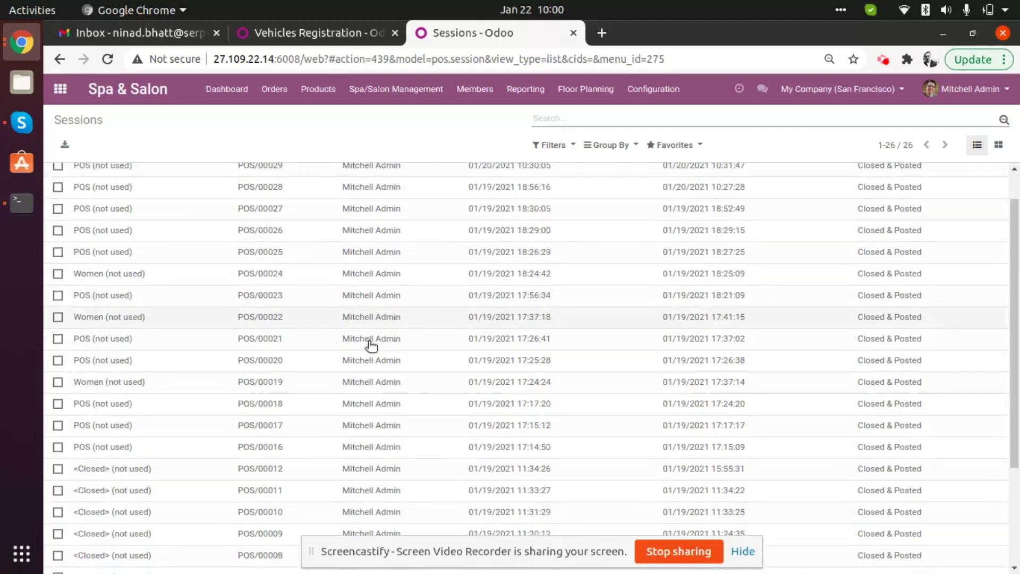
pyautogui.scroll(4, 425, 298)
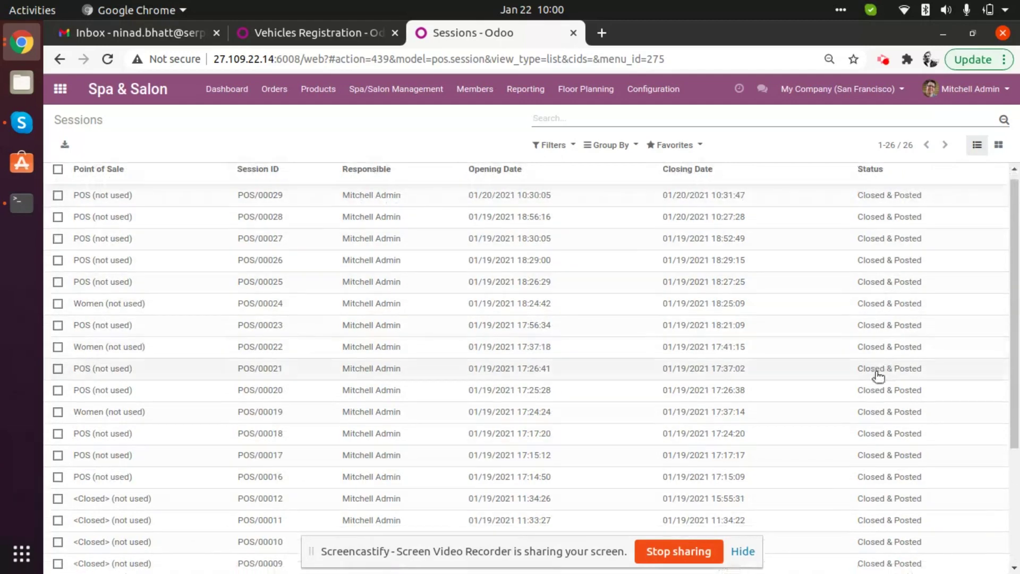
pyautogui.scroll(-3, 869, 380)
pyautogui.scroll(3, 872, 388)
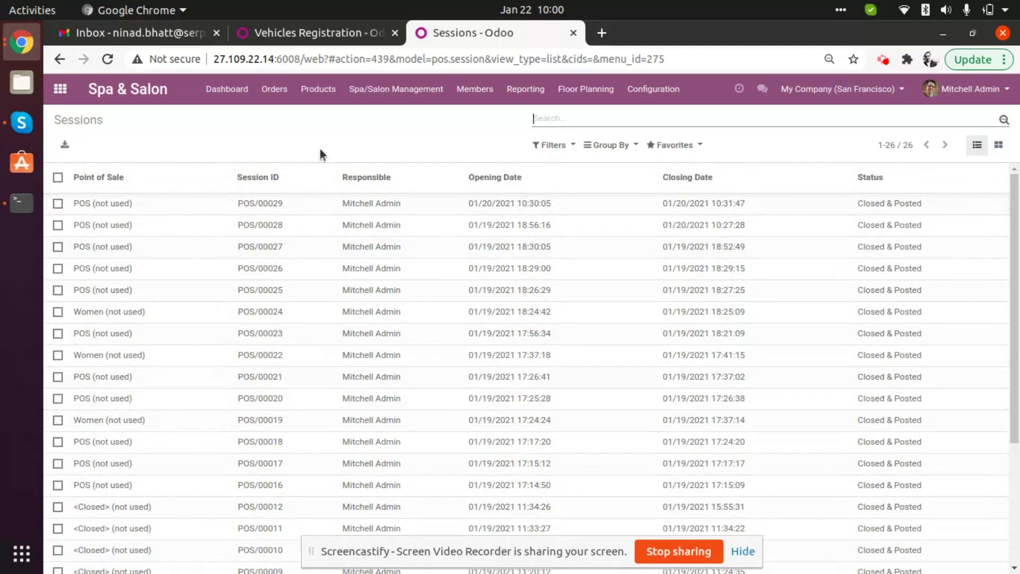
# Step: Open the services available in the point of sale, browse them in kanban layout, and return to the list layout
pyautogui.click(274, 89)
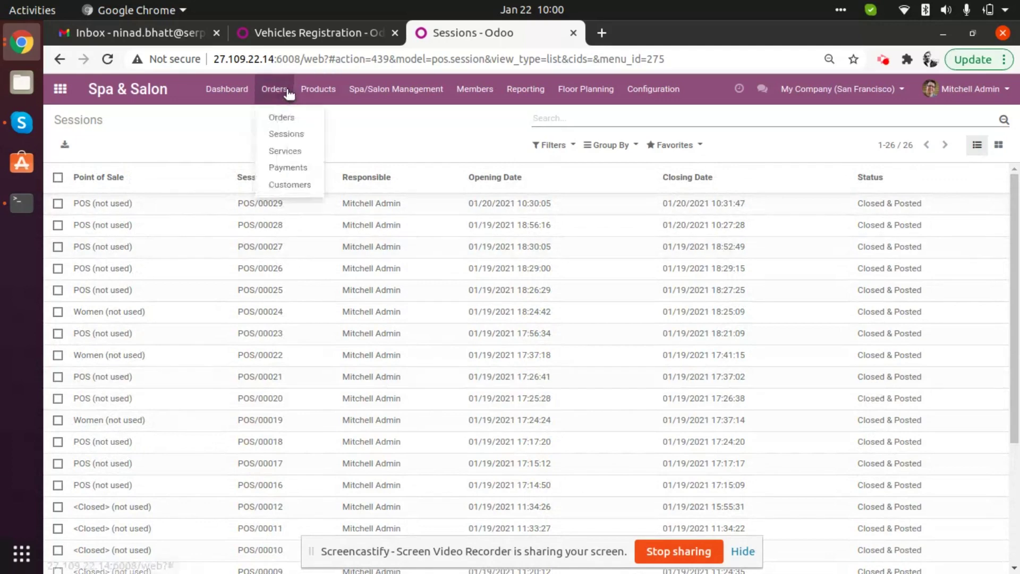
pyautogui.click(296, 153)
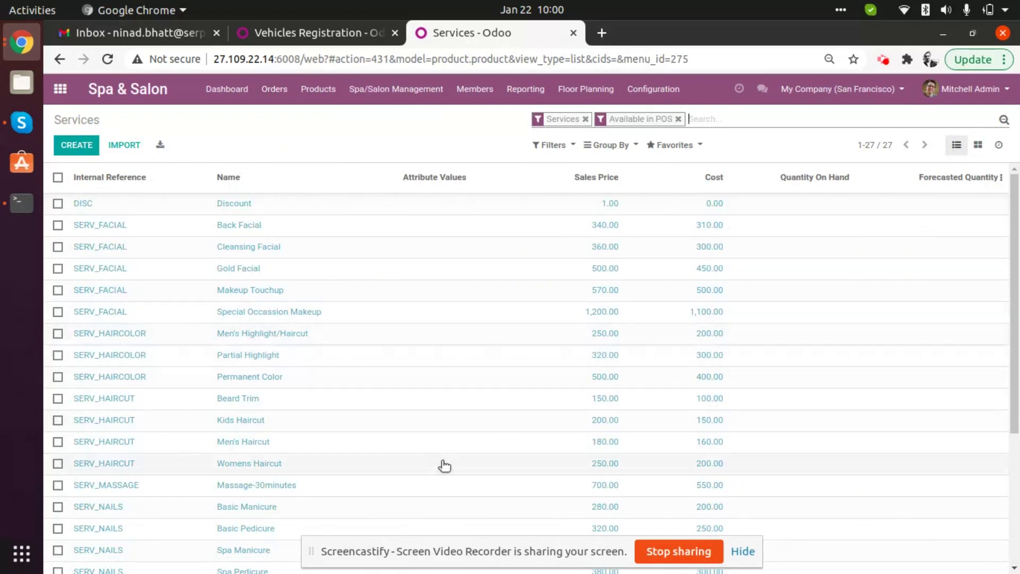
pyautogui.click(978, 145)
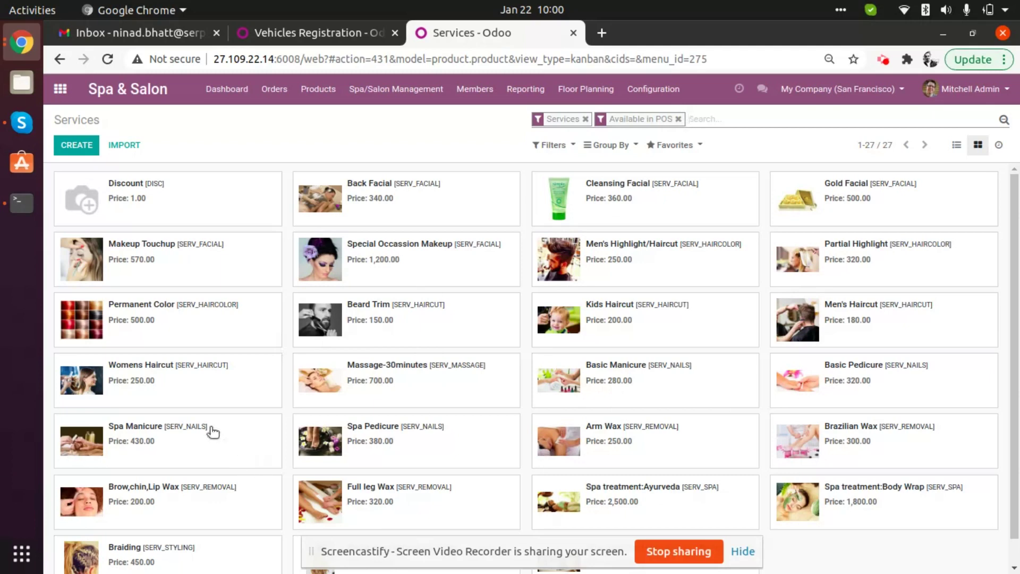
pyautogui.scroll(-1, 228, 402)
pyautogui.scroll(1, 227, 403)
pyautogui.click(961, 147)
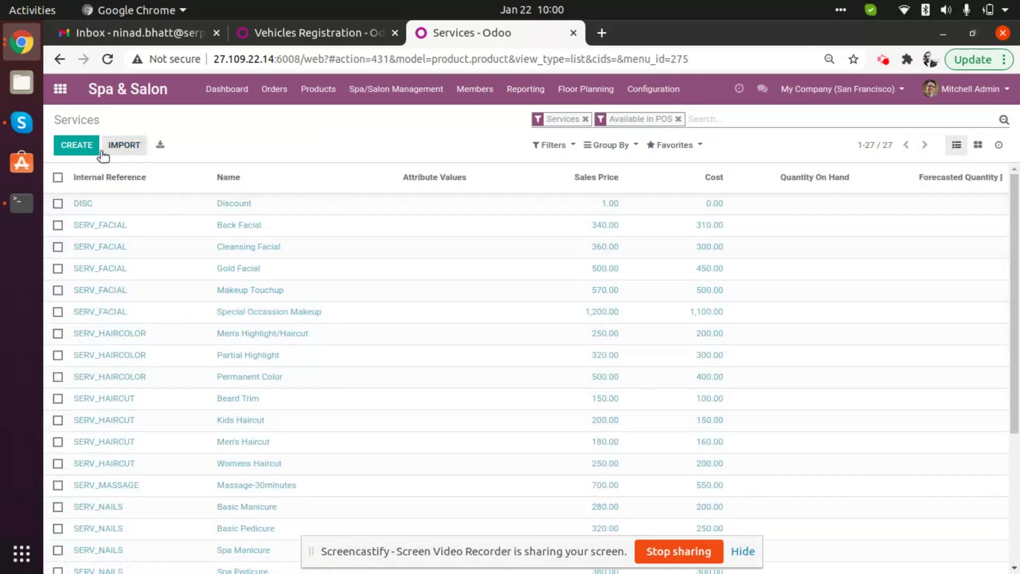
# Step: Start a new service record and examine its Service Name field, product type and other general information fields
pyautogui.click(88, 146)
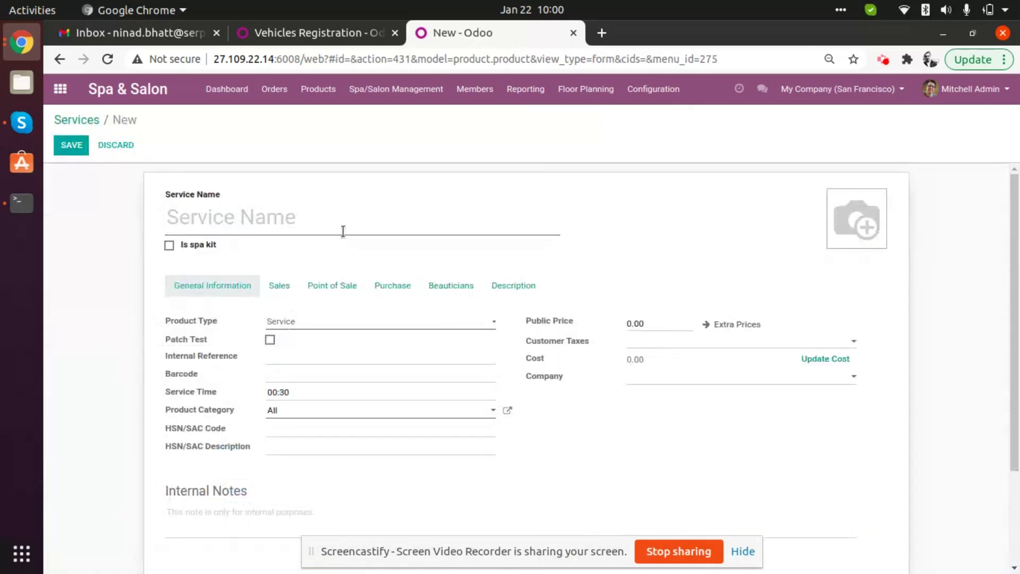
pyautogui.click(344, 223)
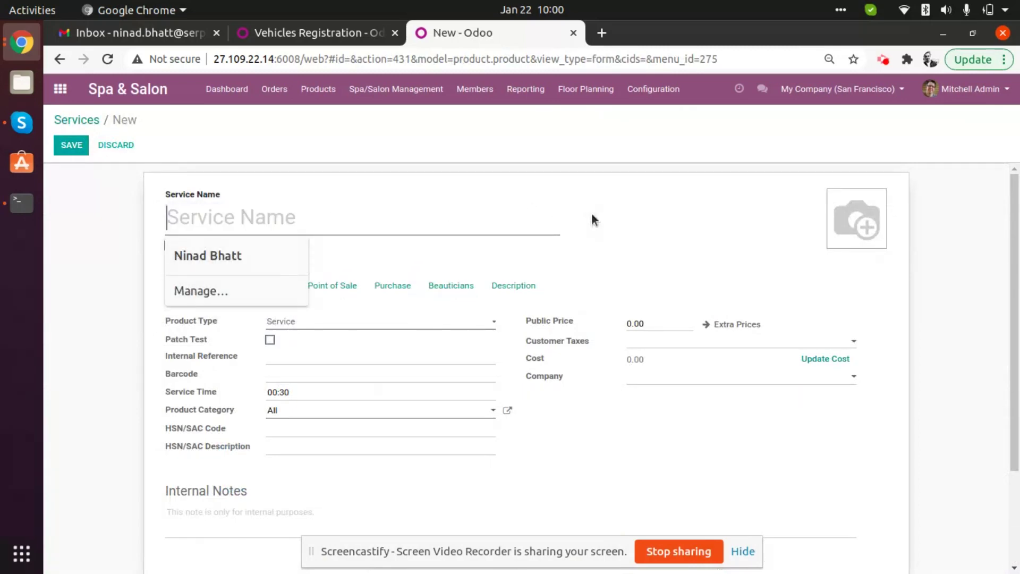
pyautogui.click(619, 220)
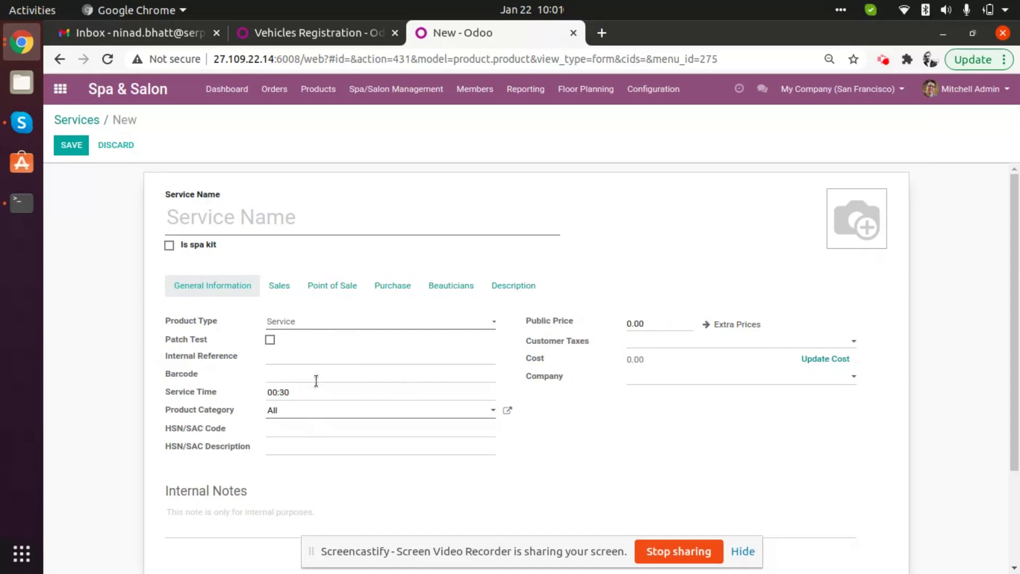
pyautogui.scroll(-2, 643, 418)
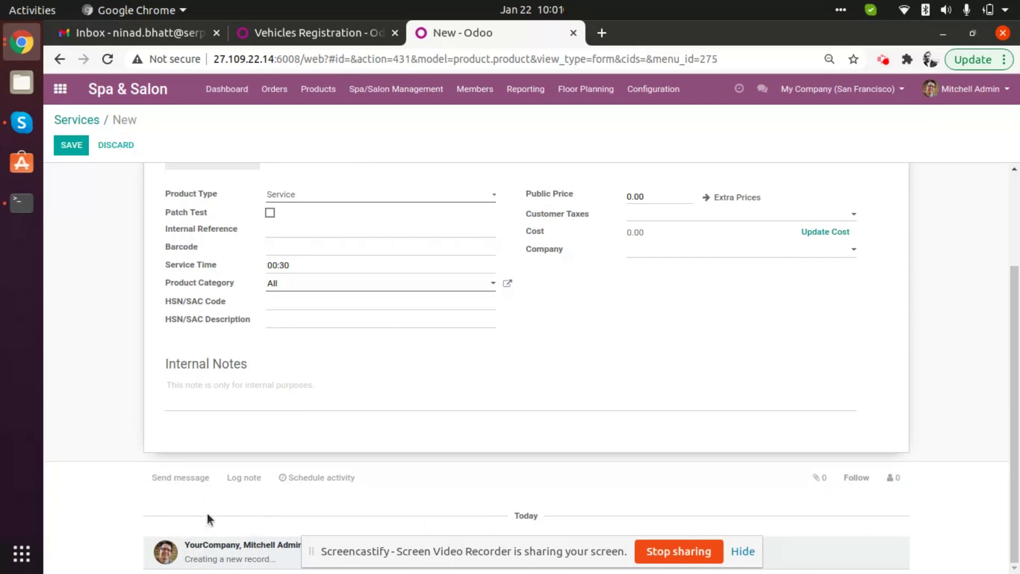
pyautogui.scroll(3, 194, 512)
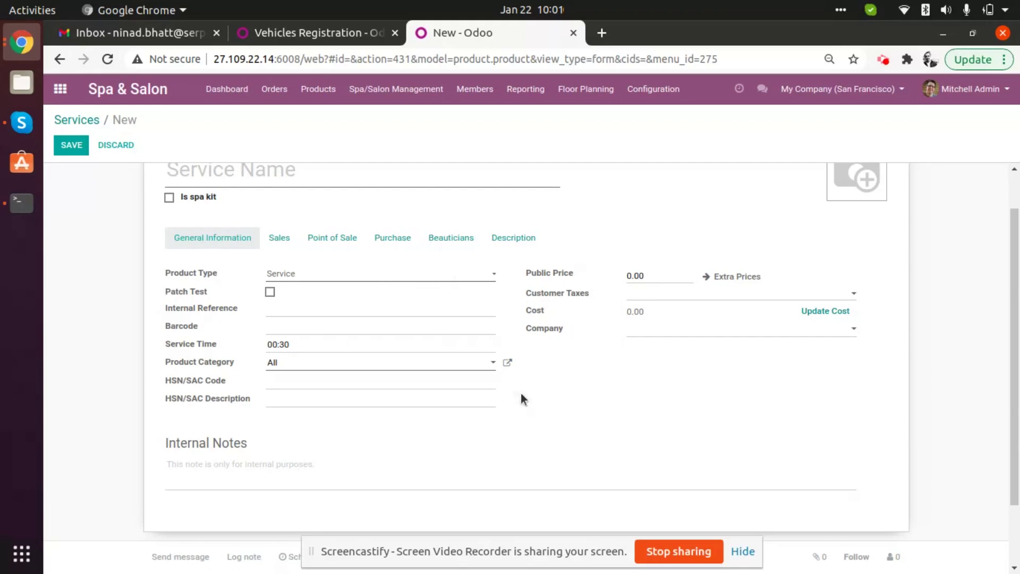
pyautogui.click(376, 272)
pyautogui.click(374, 295)
pyautogui.scroll(2, 298, 276)
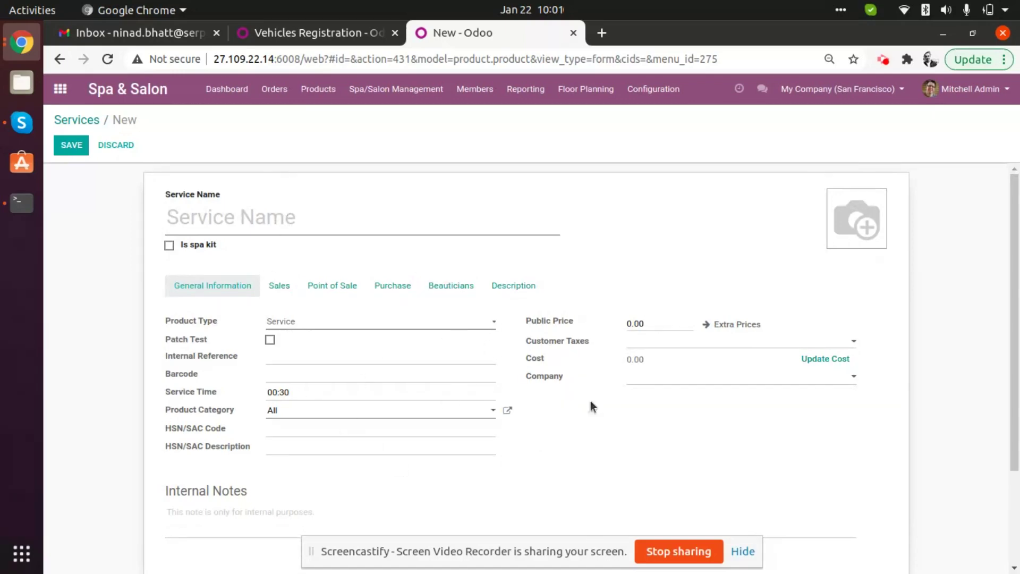
pyautogui.click(245, 218)
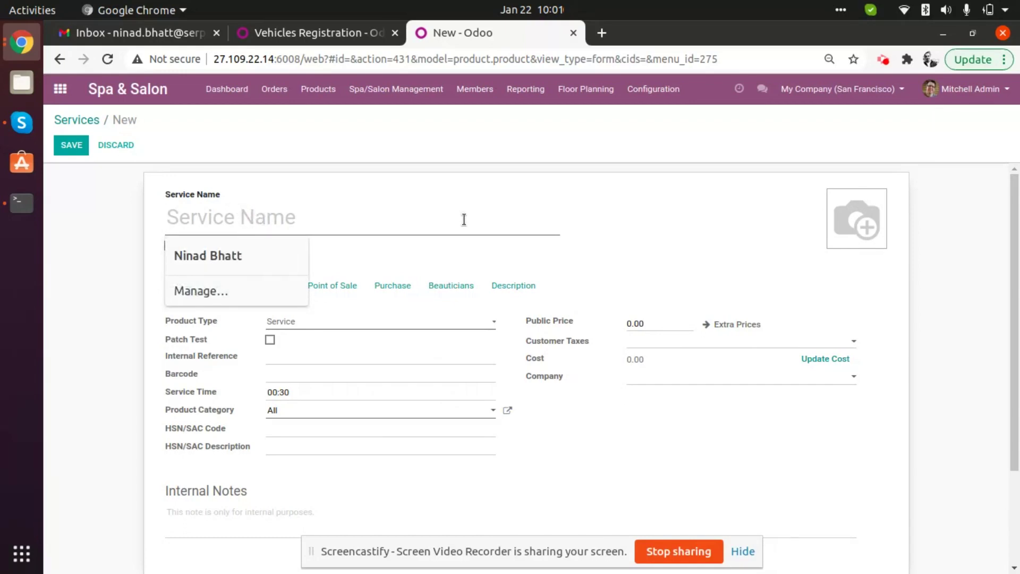
pyautogui.click(605, 239)
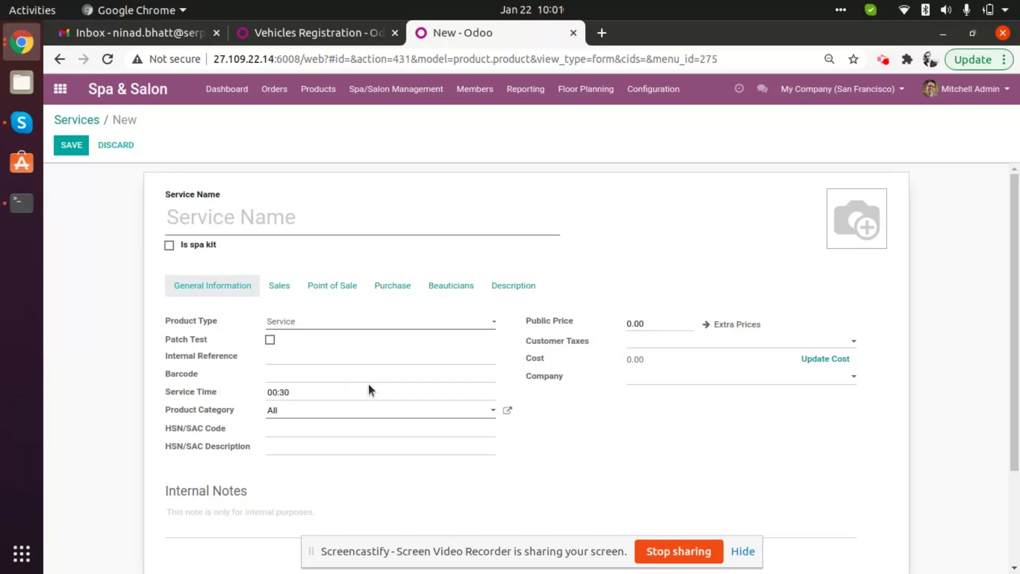
# Step: Review the new service's general information, sales and point of sale settings
pyautogui.click(333, 290)
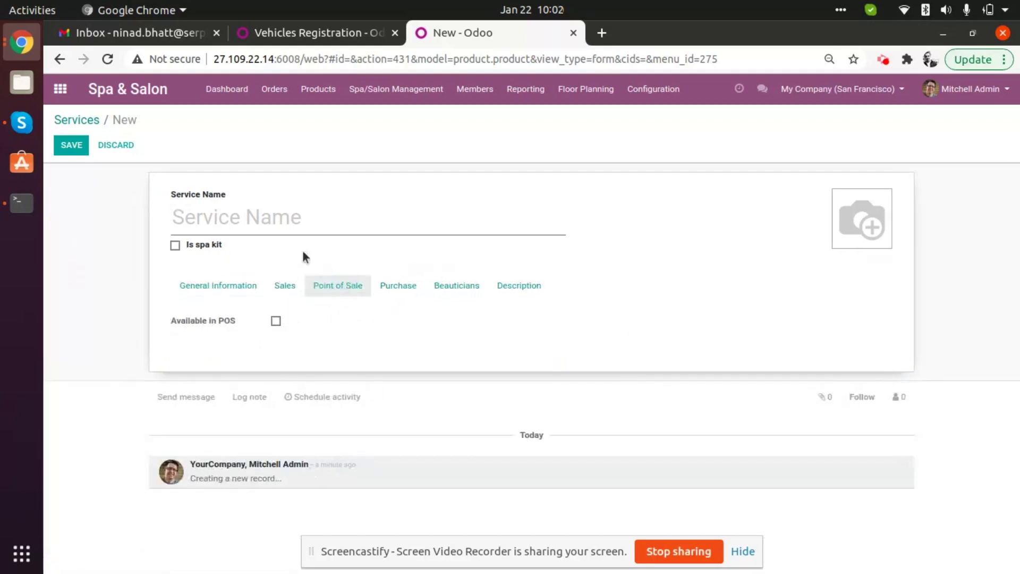
pyautogui.click(237, 287)
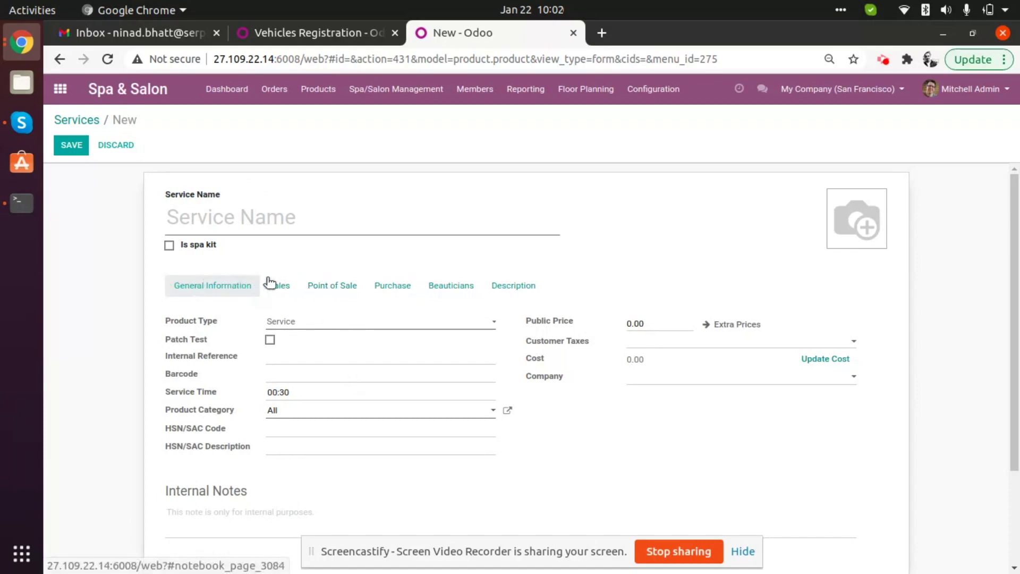
pyautogui.click(278, 290)
pyautogui.click(325, 290)
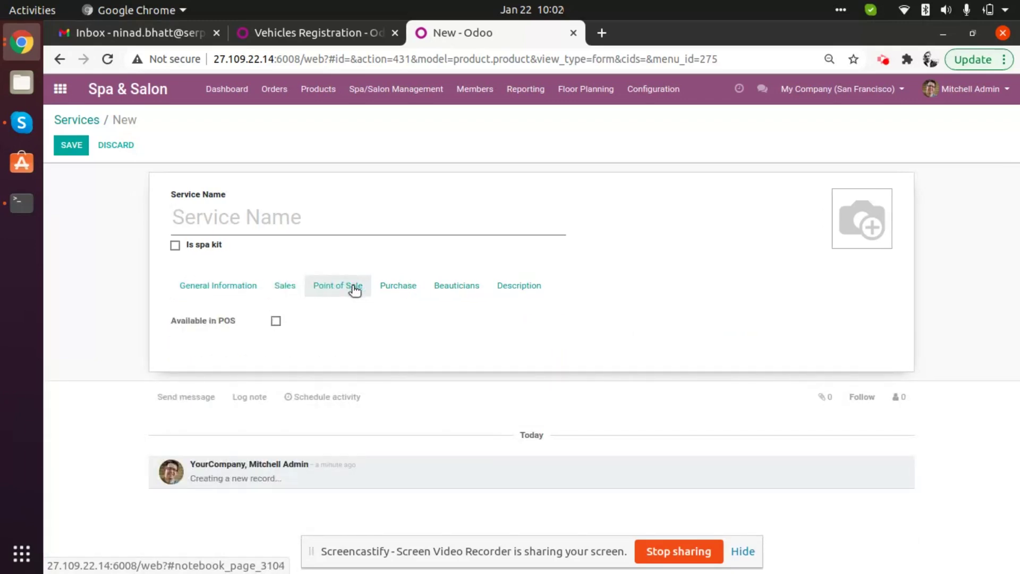
# Step: Make the new service available in POS, view its category choices without picking one, and turn the availability off again
pyautogui.click(276, 321)
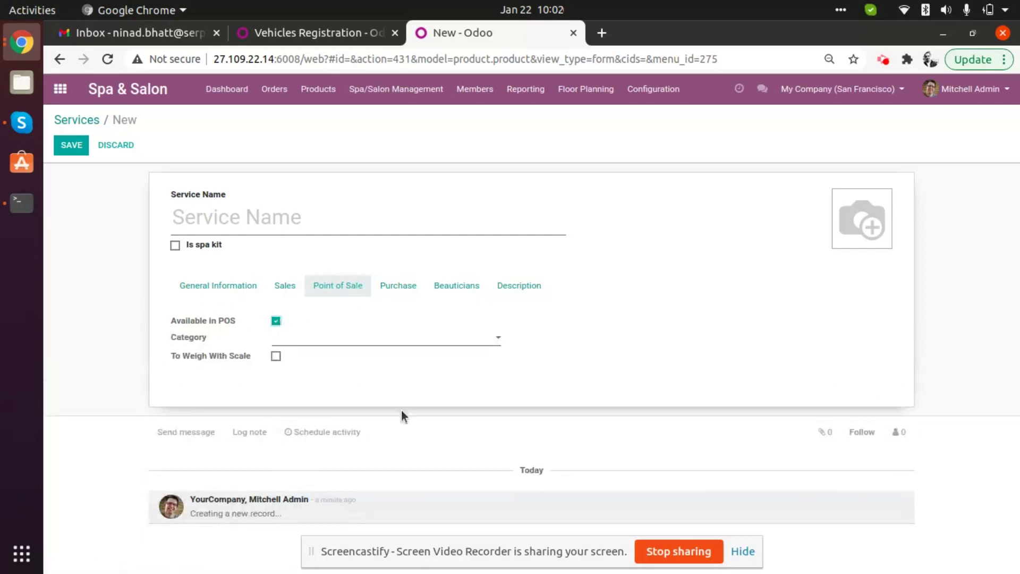
pyautogui.click(319, 339)
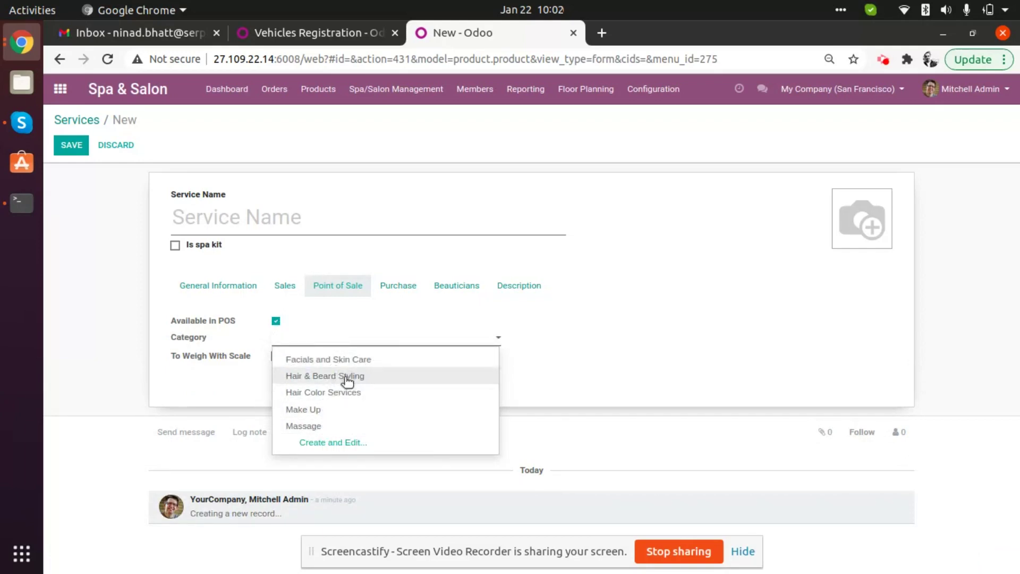
pyautogui.click(609, 366)
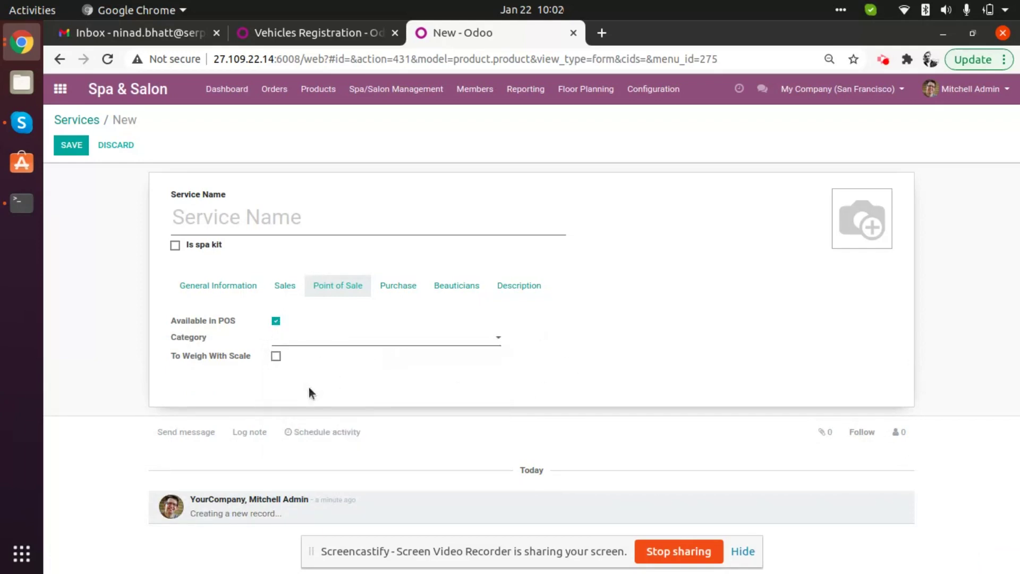
pyautogui.click(276, 322)
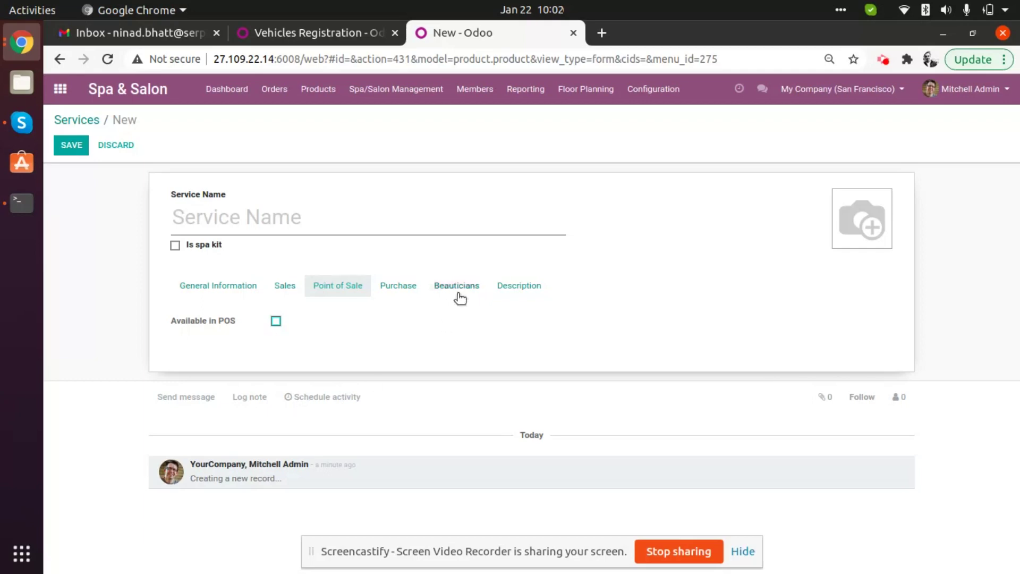
# Step: Review the new service's purchase, beauticians, description and other sections, and discard the unsaved record
pyautogui.click(410, 288)
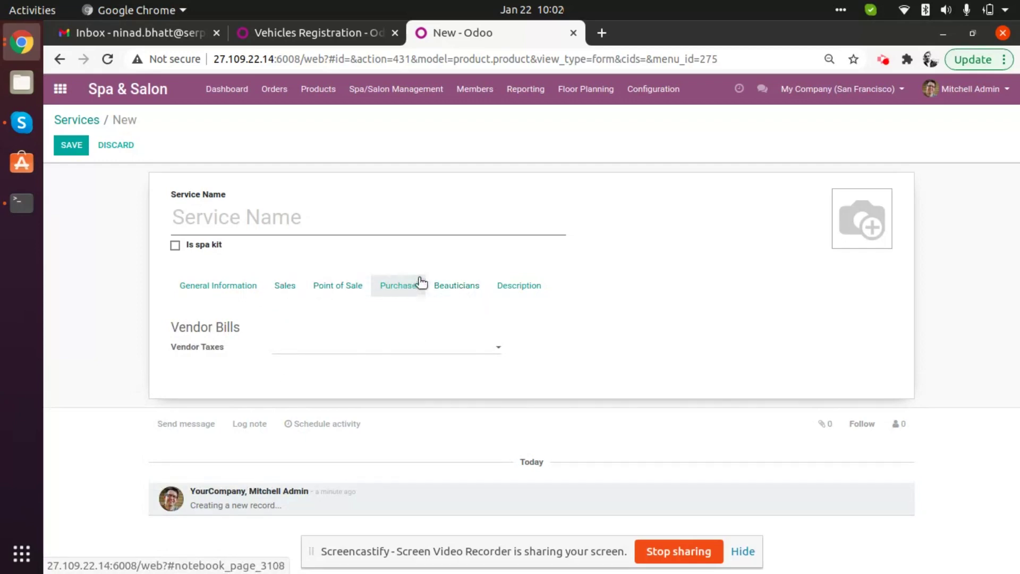
pyautogui.click(481, 292)
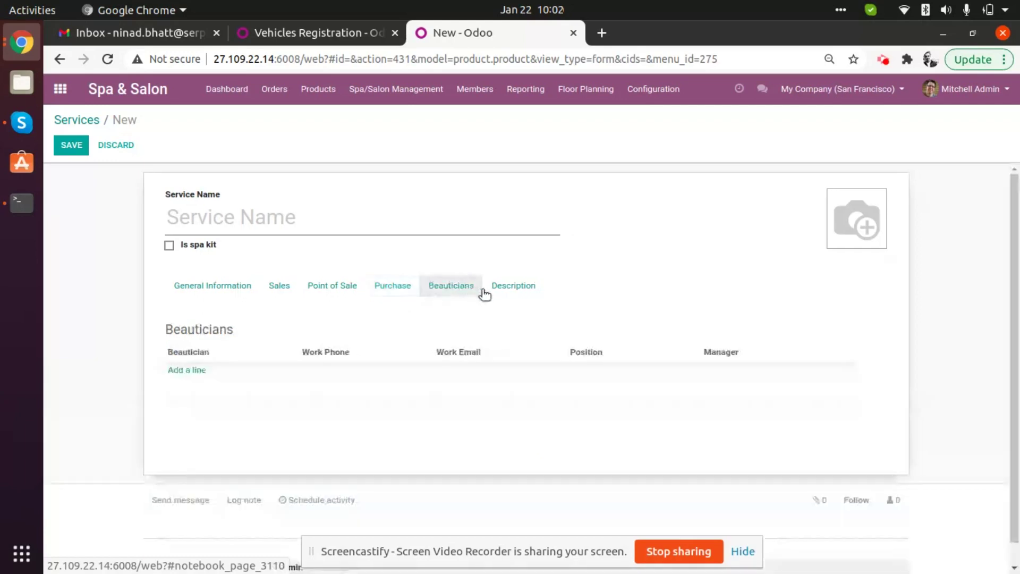
pyautogui.click(521, 294)
pyautogui.click(339, 292)
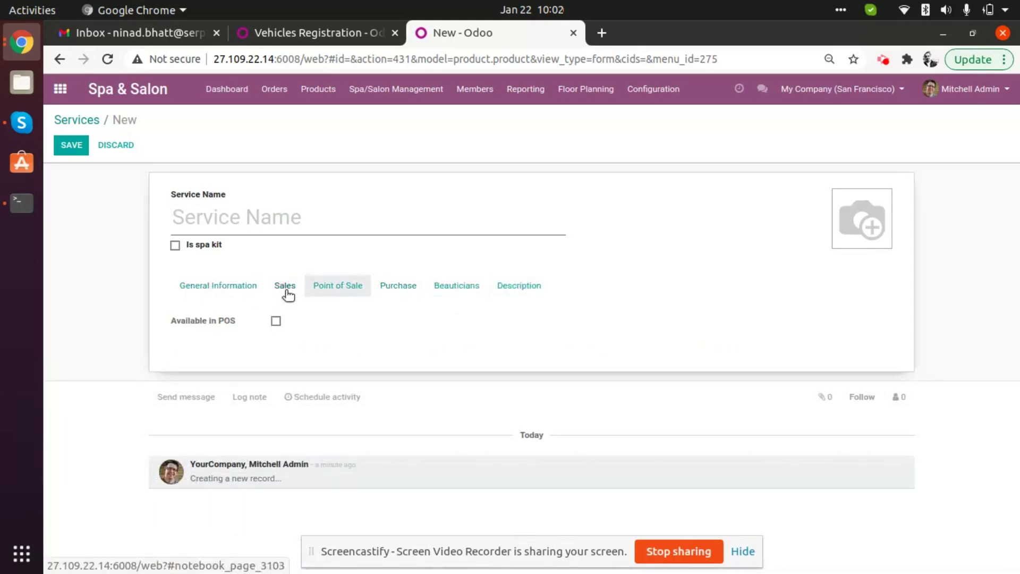
pyautogui.click(286, 293)
pyautogui.click(232, 293)
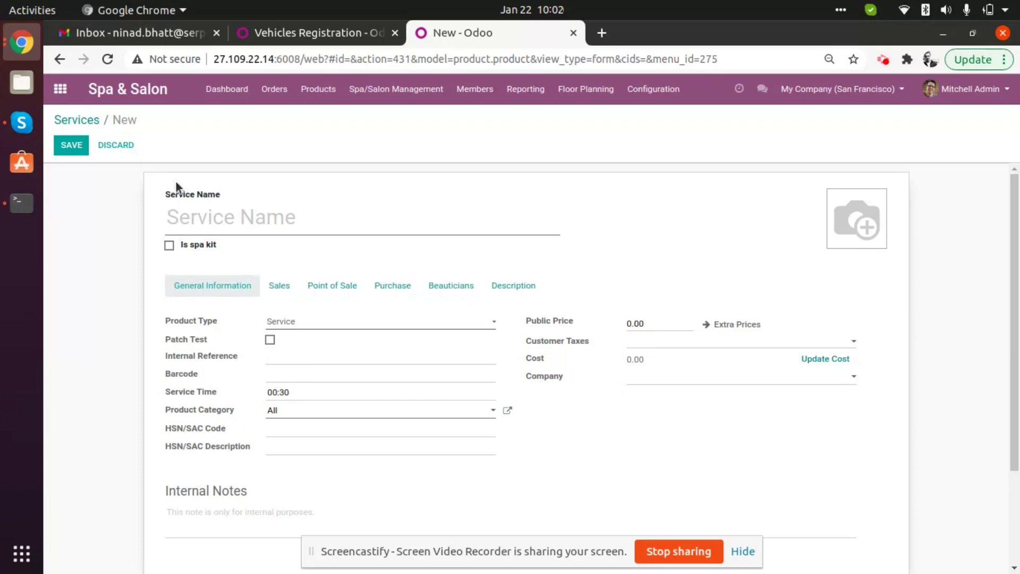
pyautogui.click(130, 152)
pyautogui.click(336, 177)
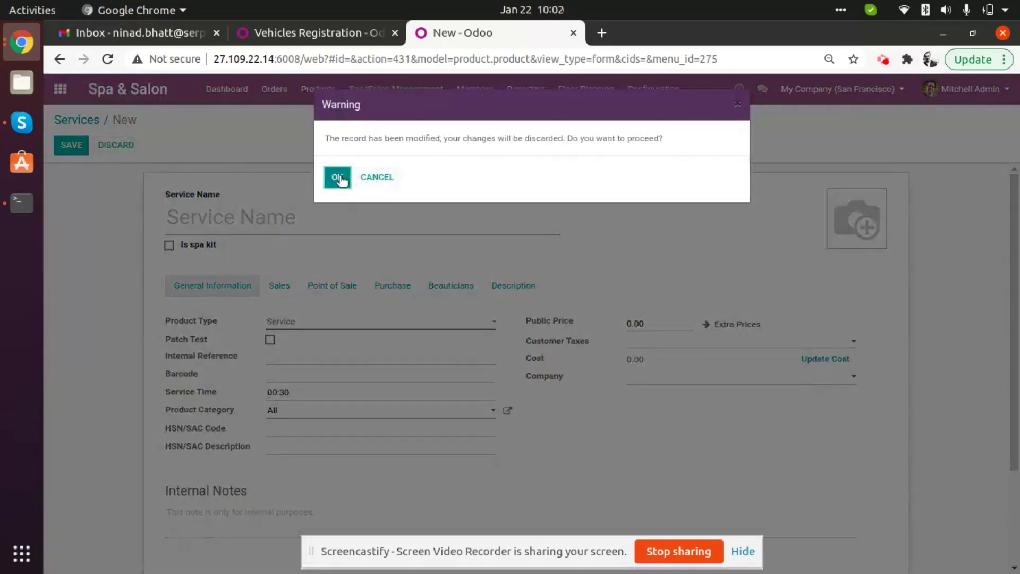
# Step: Browse the services list and open the Partial Highlight service to examine its general information and point of sale settings
pyautogui.scroll(-4, 256, 387)
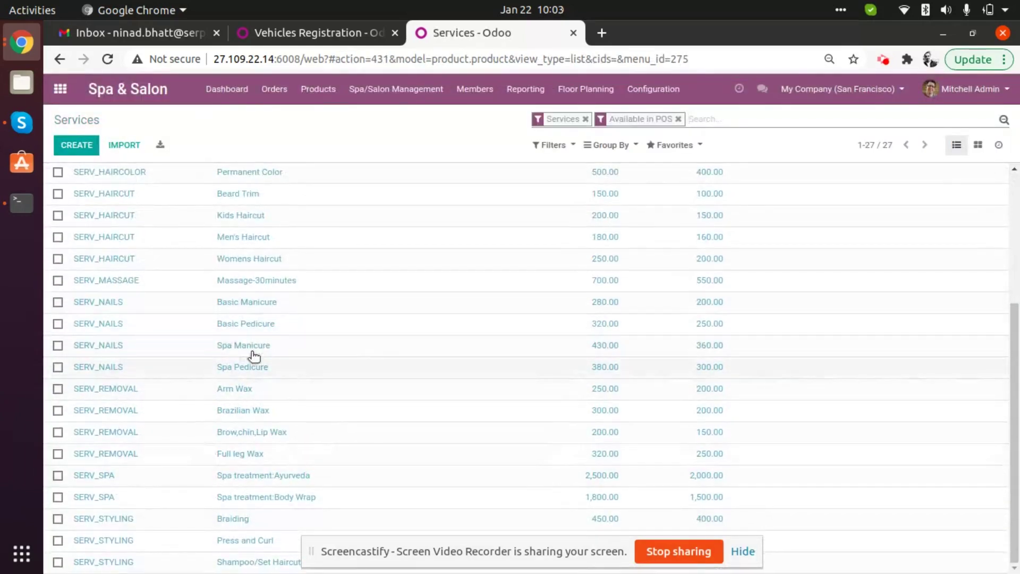
pyautogui.scroll(4, 219, 300)
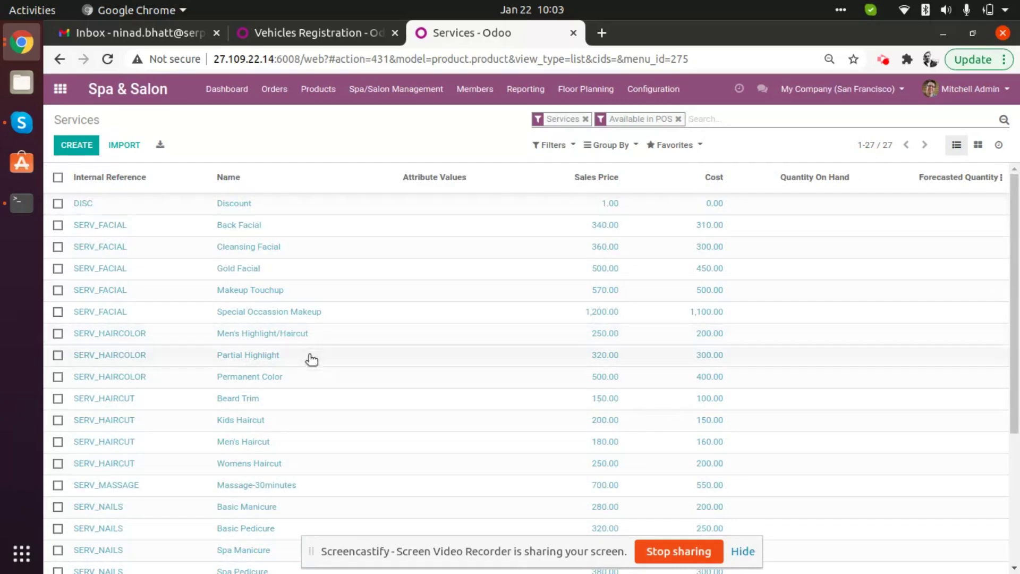
pyautogui.scroll(-2, 249, 366)
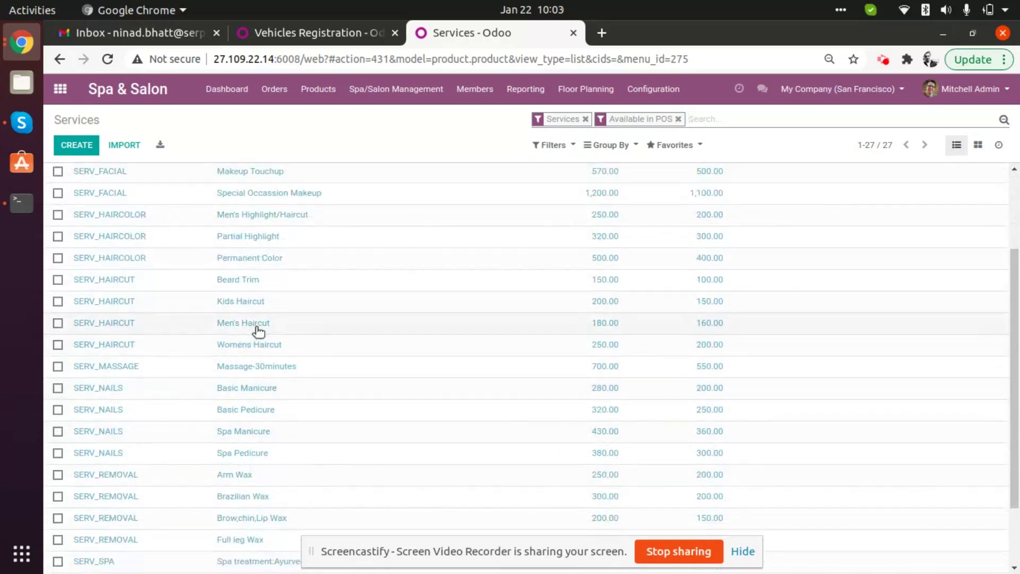
pyautogui.click(301, 243)
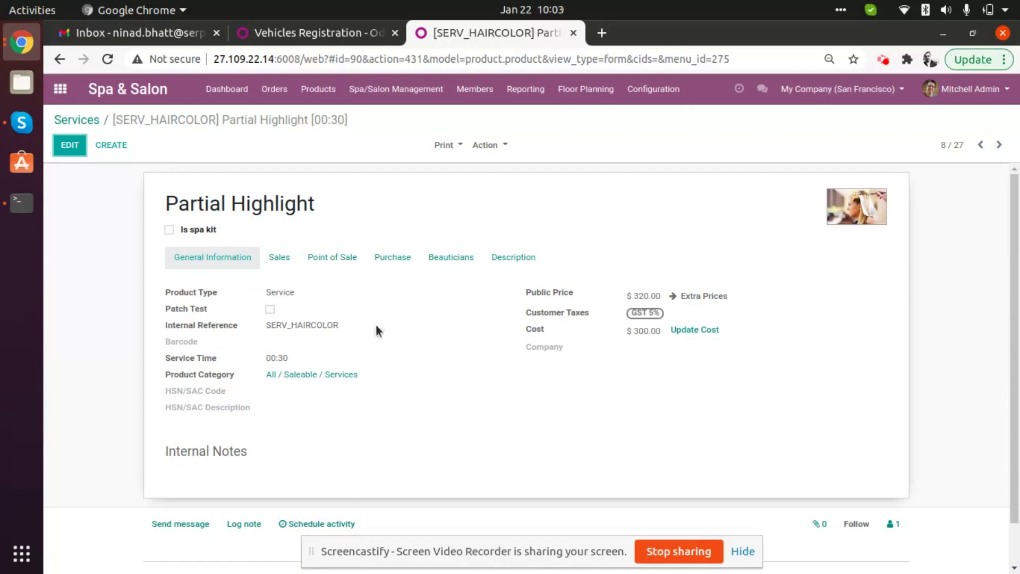
pyautogui.scroll(-2, 324, 434)
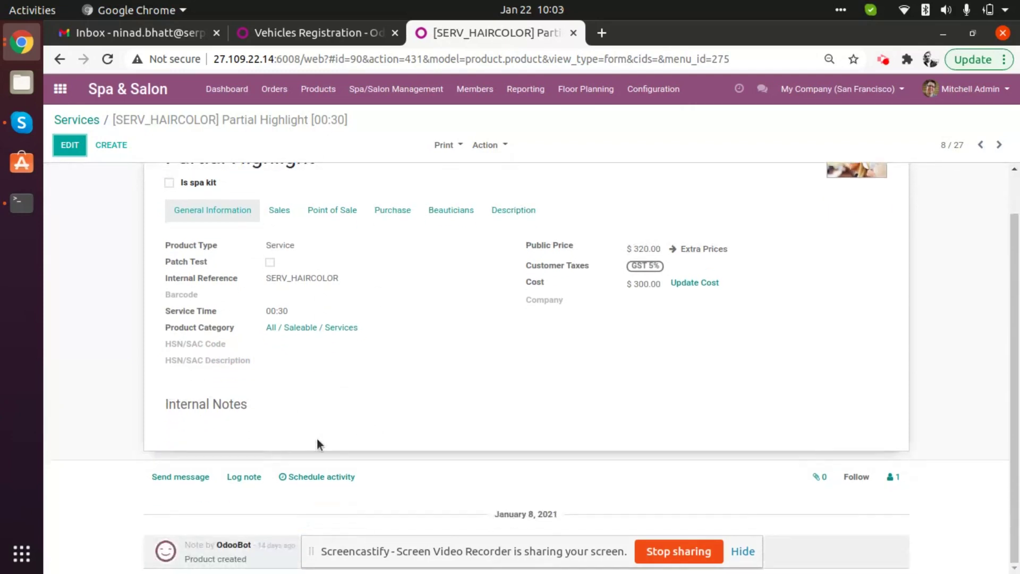
pyautogui.click(334, 211)
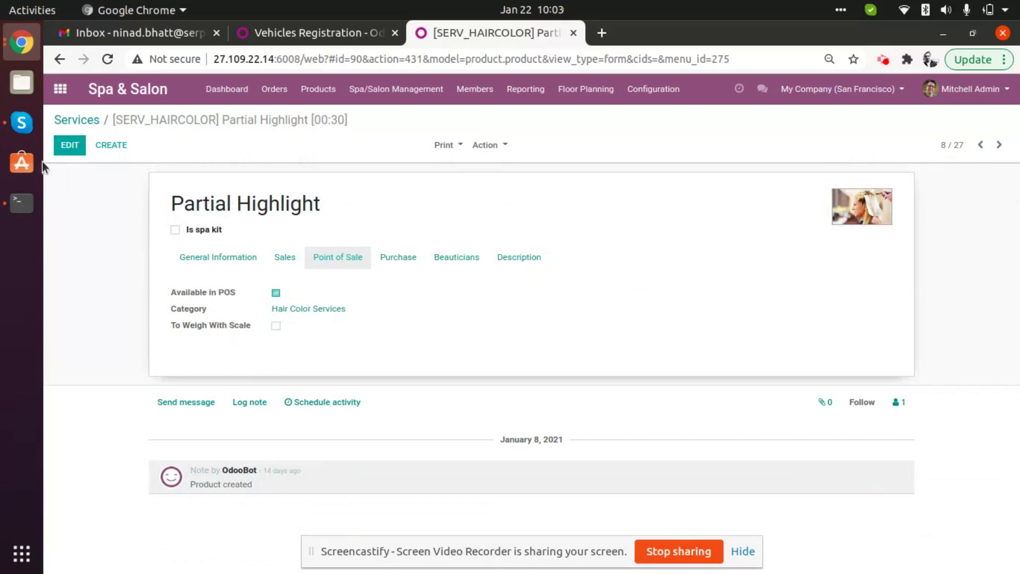
# Step: Edit the Partial Highlight service, switch Available in POS off and back on, and save the record
pyautogui.click(70, 145)
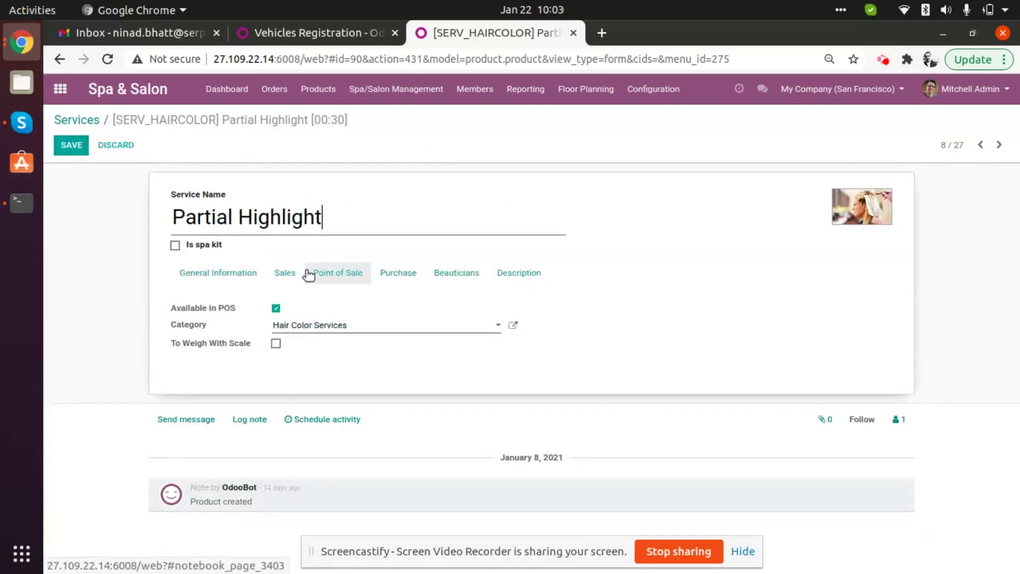
pyautogui.click(277, 308)
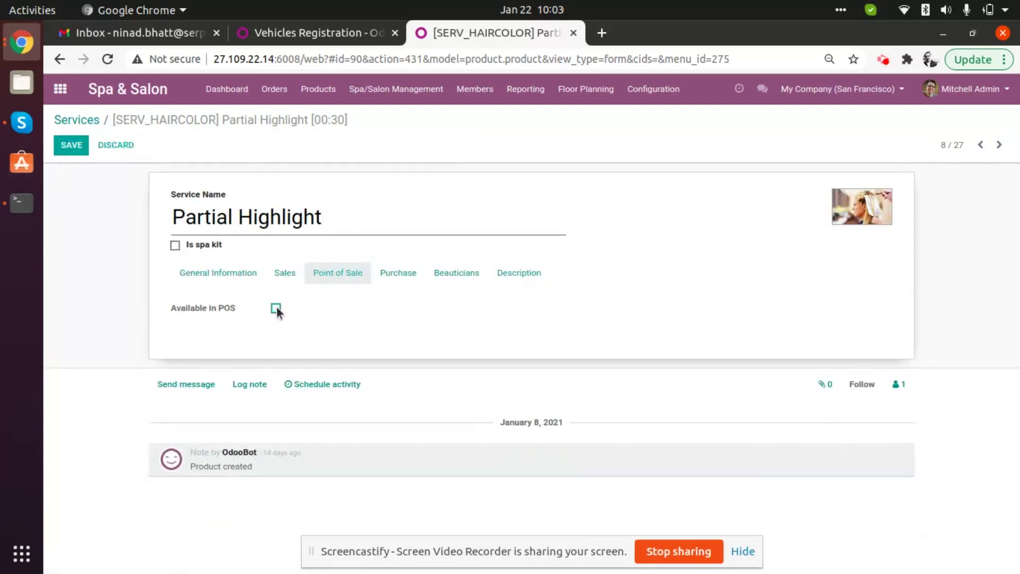
pyautogui.click(276, 308)
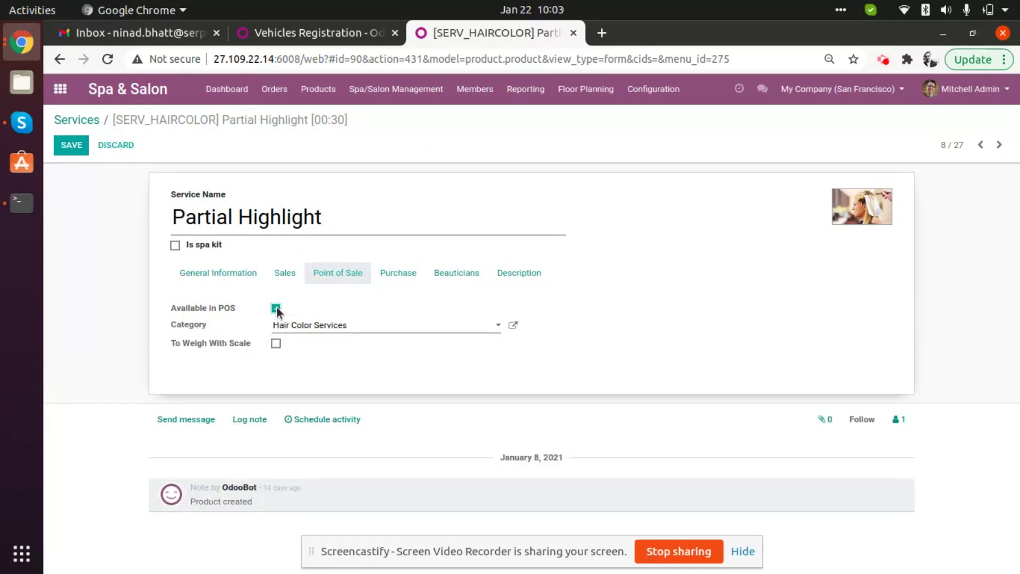
pyautogui.click(73, 146)
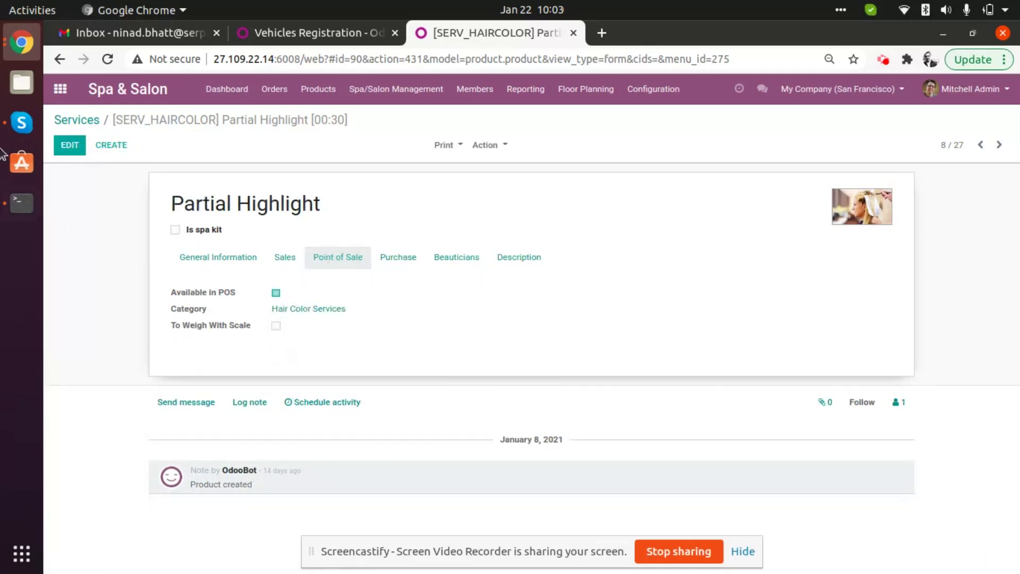
# Step: Return to the services list and look through its entries
pyautogui.click(77, 118)
pyautogui.scroll(-3, 296, 298)
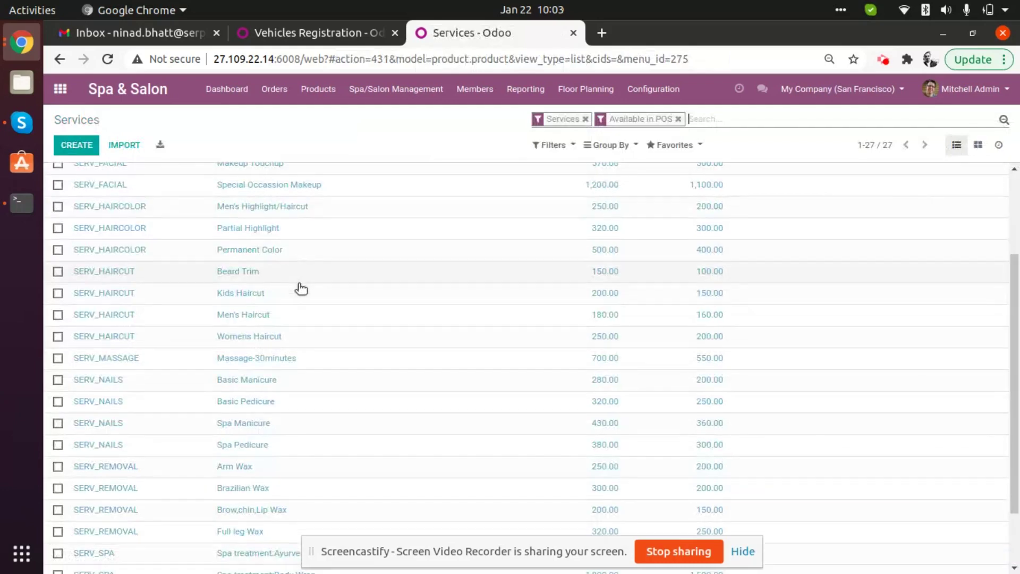
pyautogui.scroll(5, 297, 345)
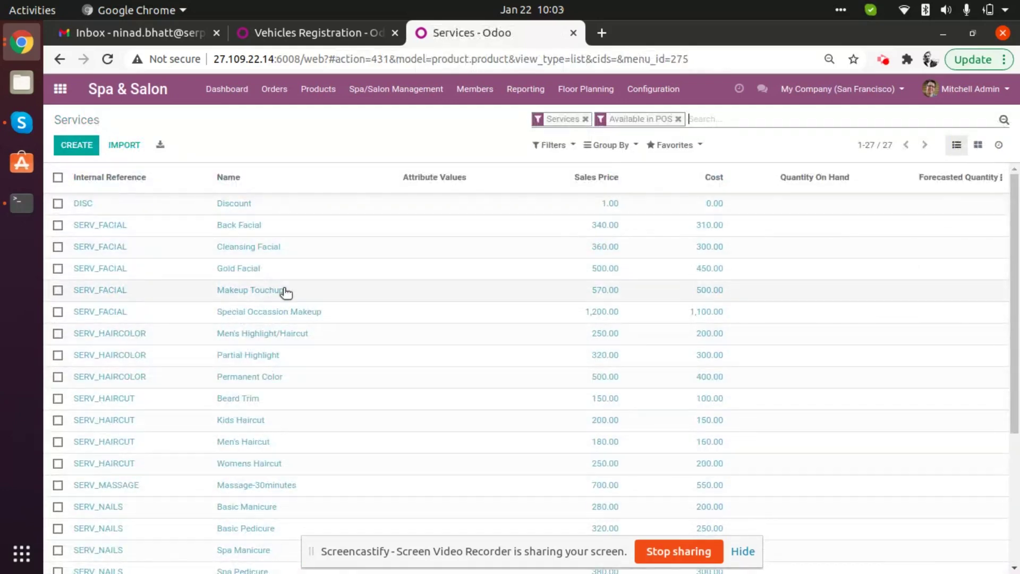
# Step: Open the point of sale payments and expand and collapse the Bank and Cash groups to view their entries
pyautogui.click(275, 92)
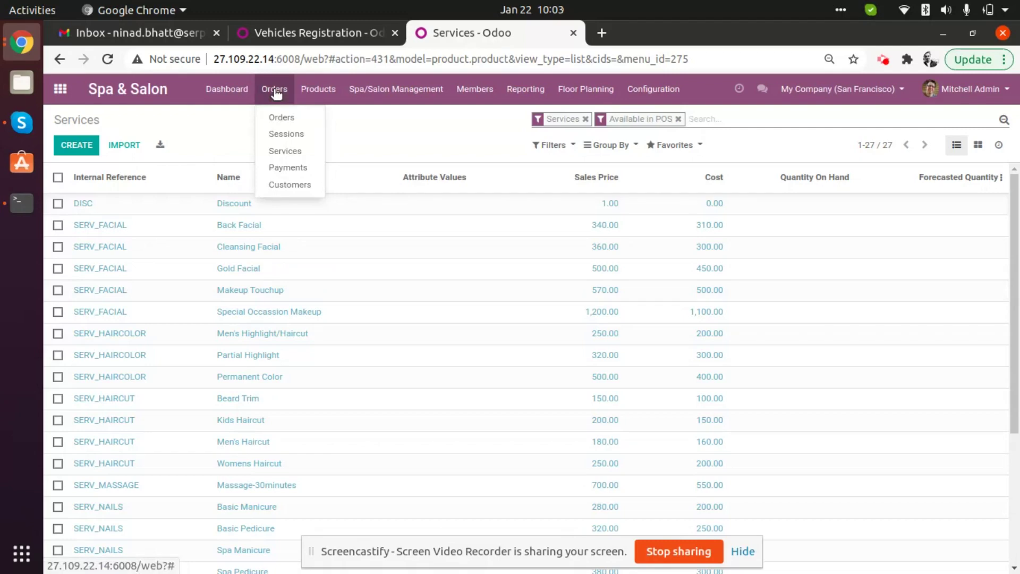
pyautogui.click(287, 167)
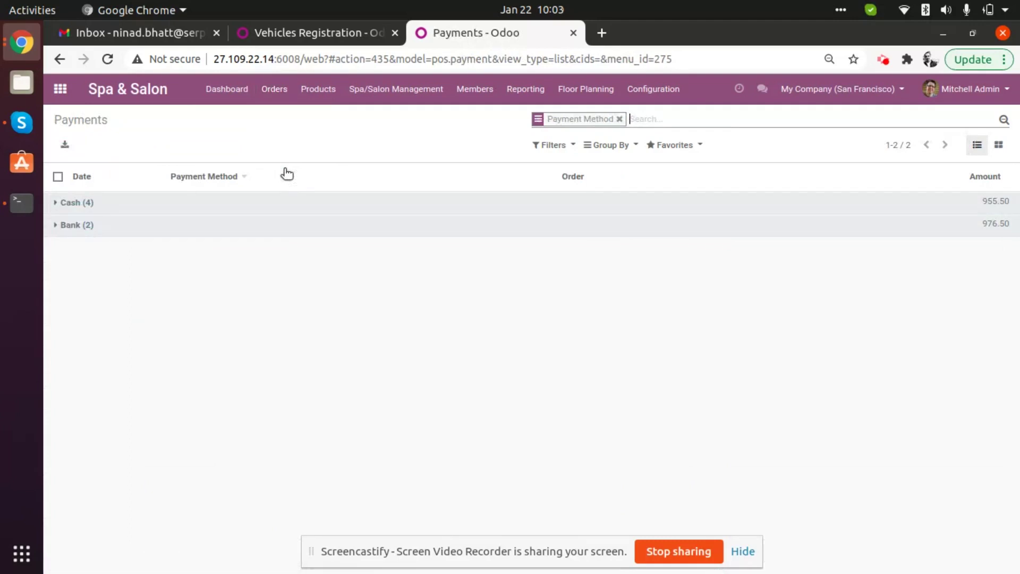
pyautogui.click(123, 225)
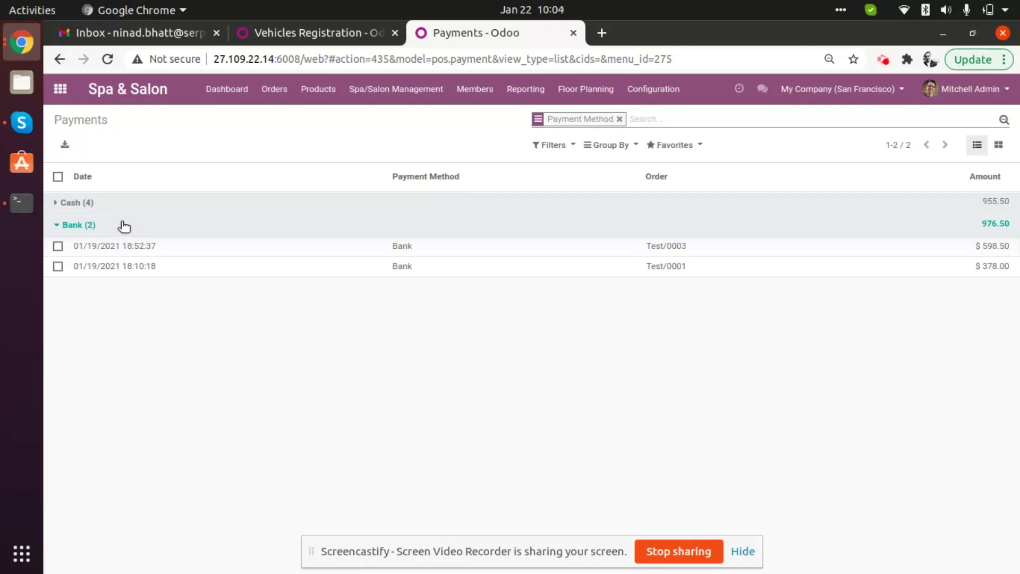
pyautogui.click(124, 227)
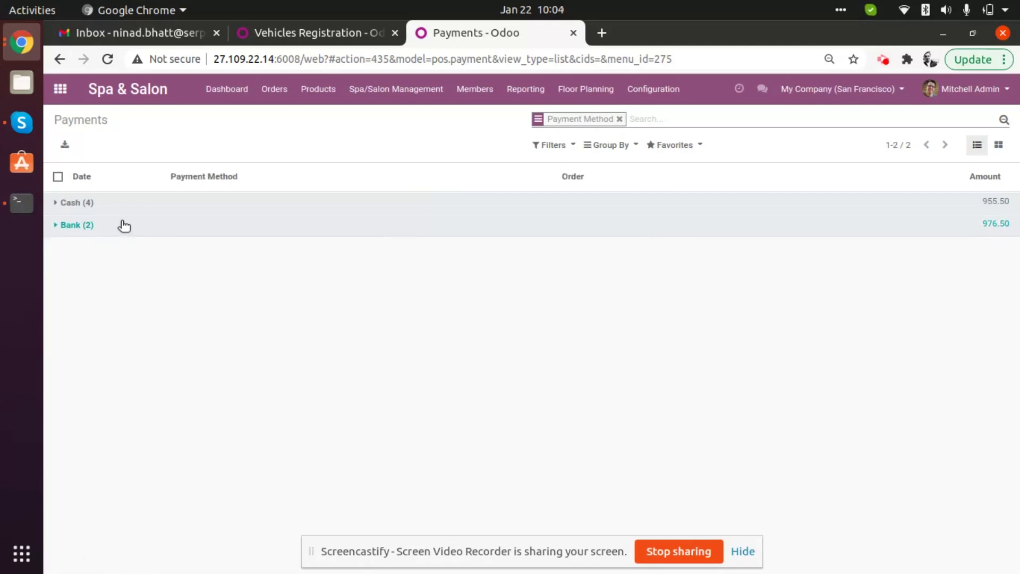
pyautogui.click(123, 211)
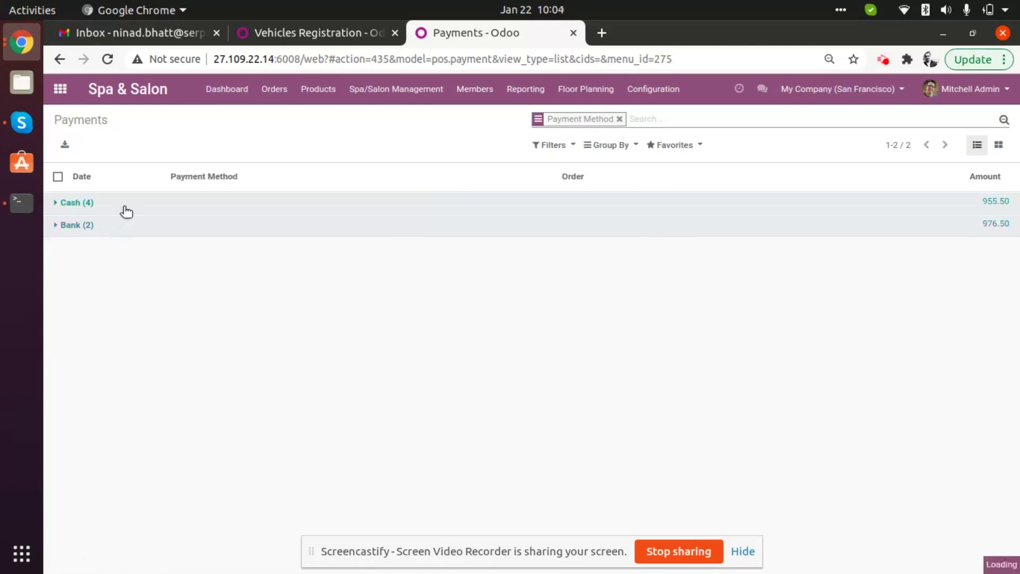
pyautogui.click(130, 210)
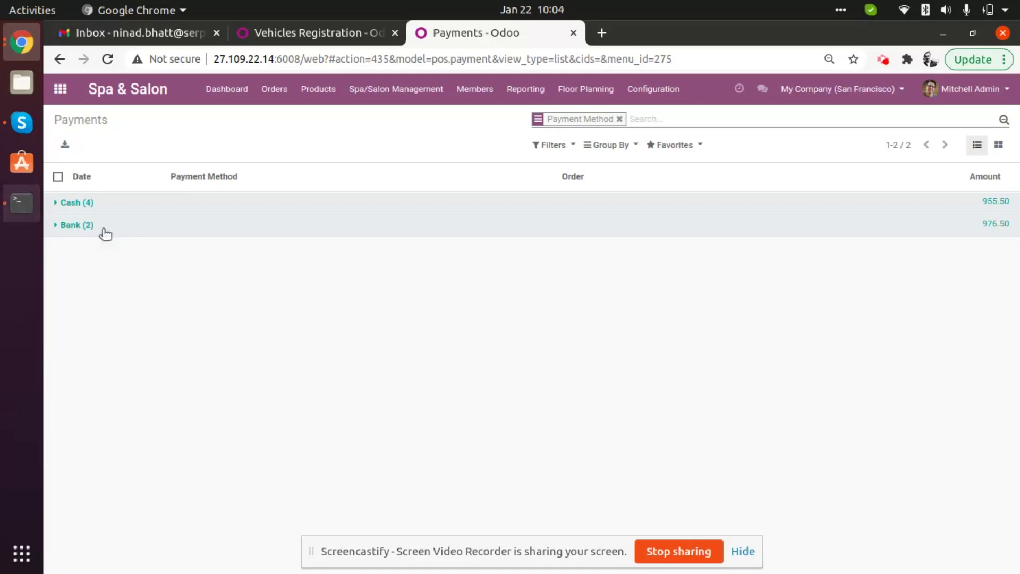
# Step: Open the customers, remove the Customers filter and browse all the contact cards
pyautogui.click(279, 93)
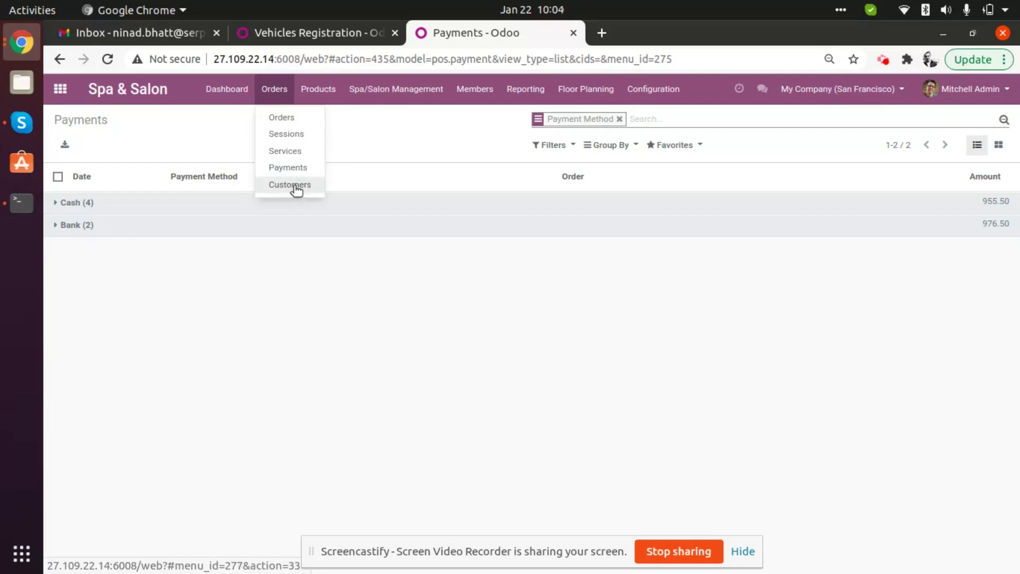
pyautogui.click(291, 186)
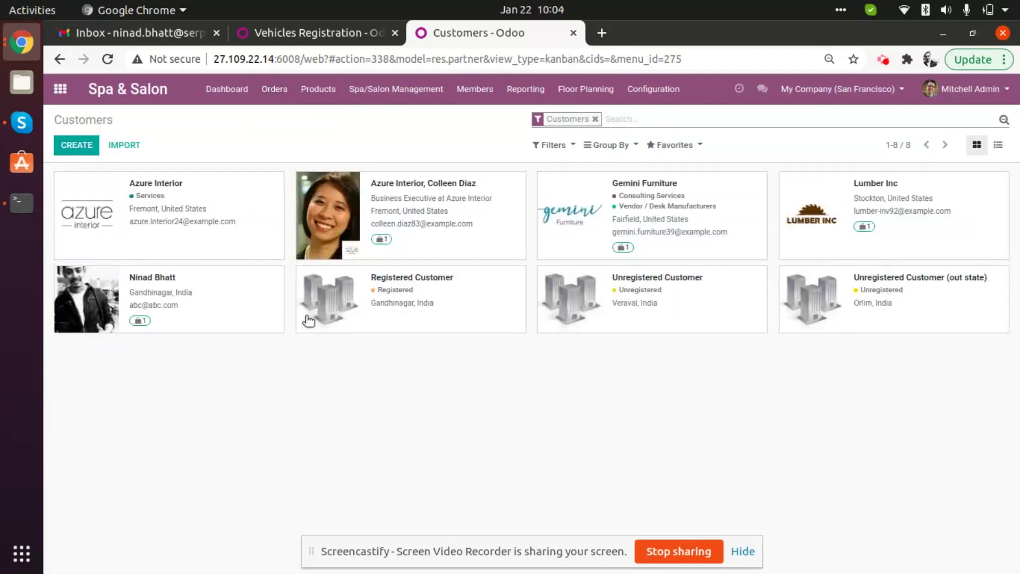
pyautogui.click(595, 119)
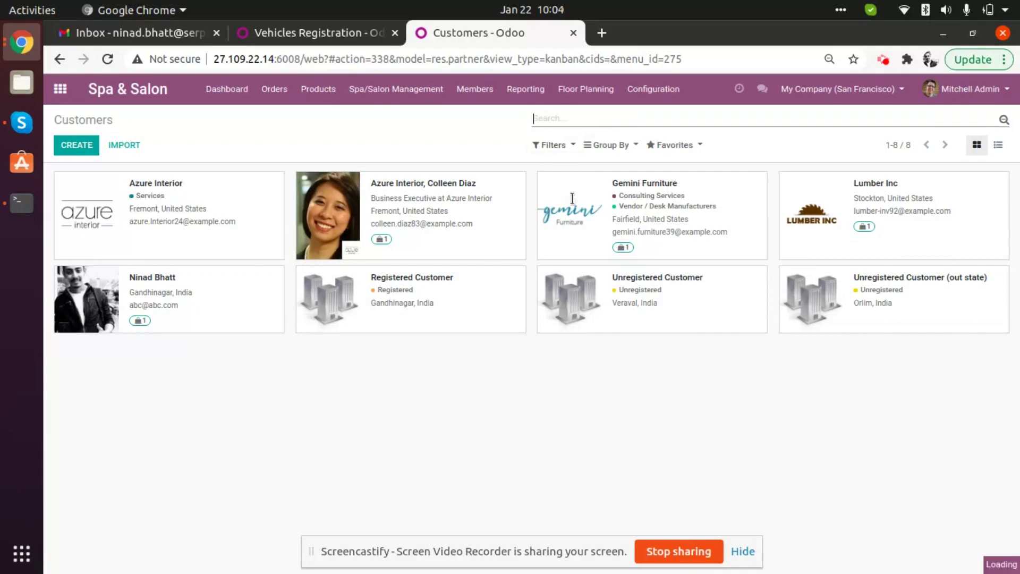
pyautogui.scroll(-5, 488, 473)
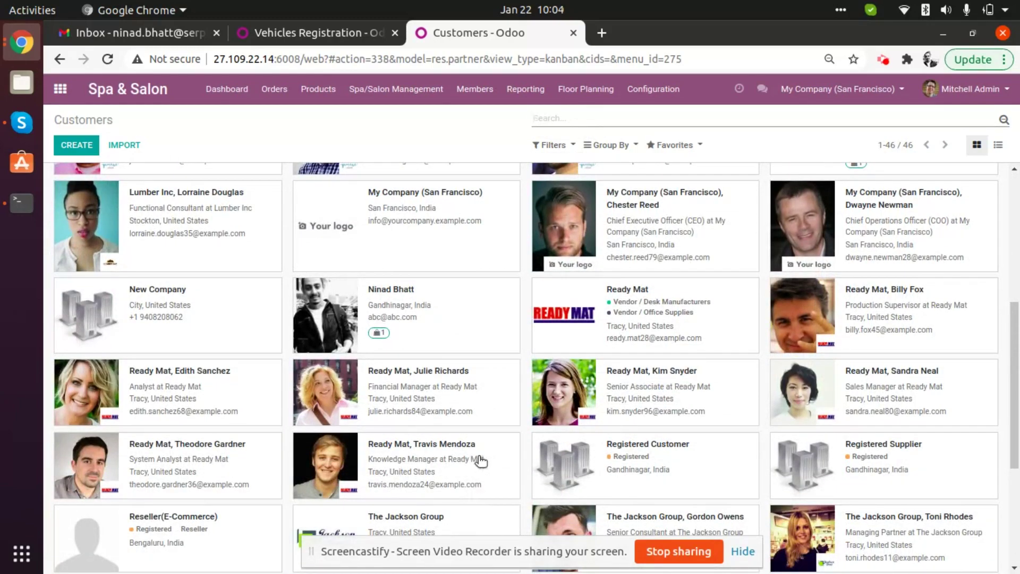
pyautogui.scroll(-4, 481, 463)
pyautogui.scroll(10, 483, 449)
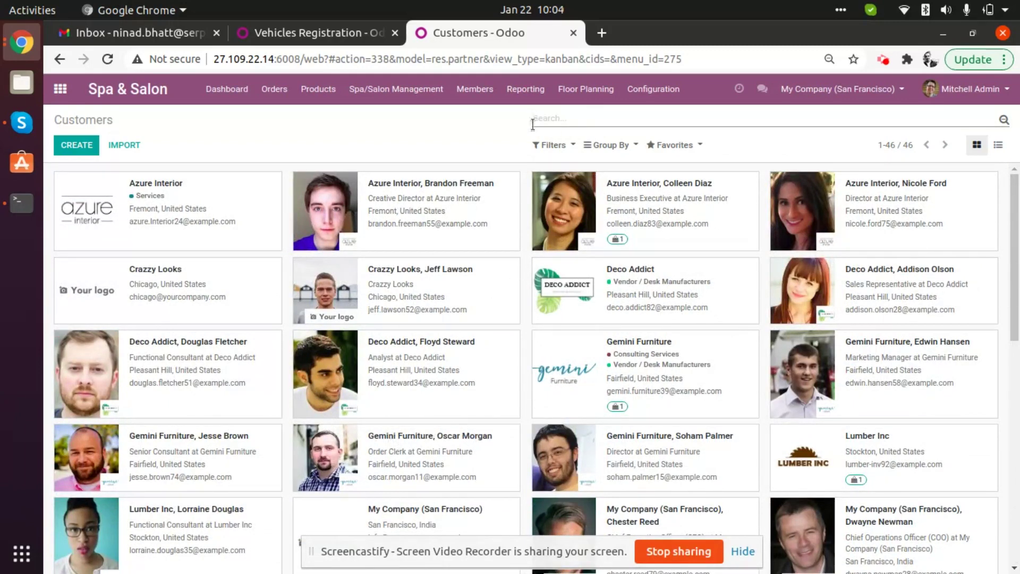
# Step: Filter the customers by Companies, and replace that filter with Individuals
pyautogui.click(570, 148)
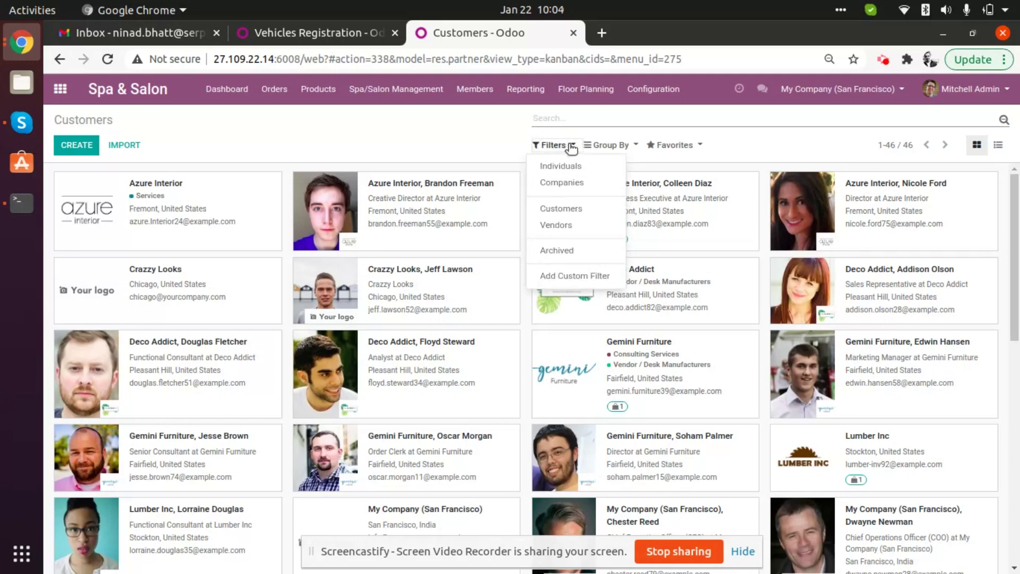
pyautogui.click(564, 183)
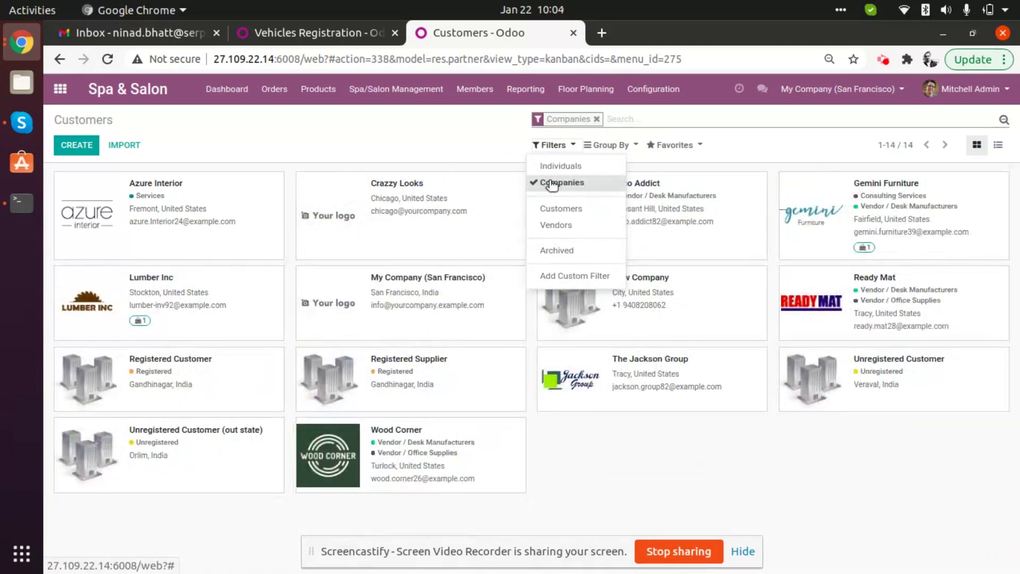
pyautogui.click(560, 181)
pyautogui.click(570, 168)
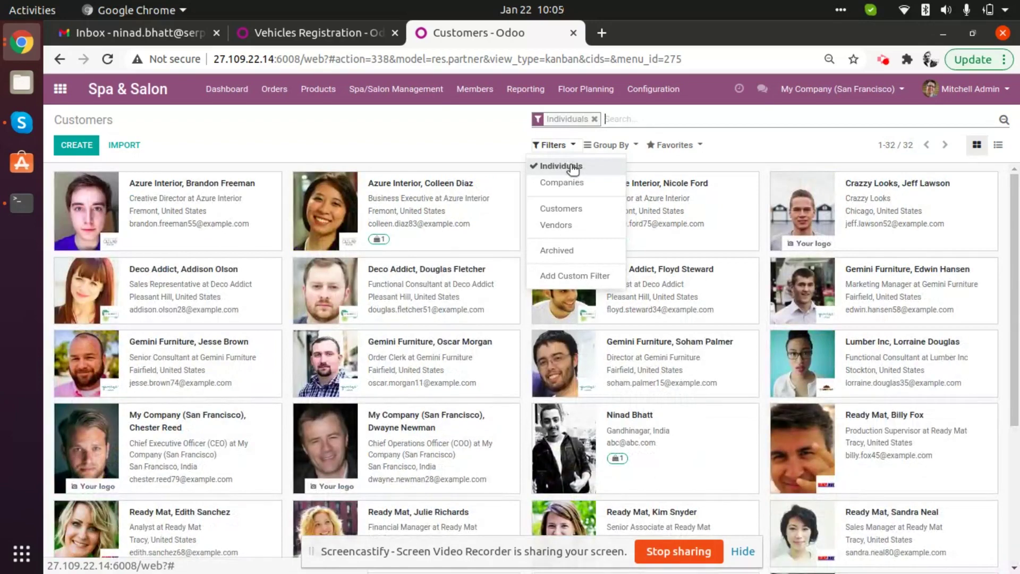
pyautogui.click(420, 254)
# Step: Browse the contact cards of the individual customers from first to last
pyautogui.scroll(-4, 406, 375)
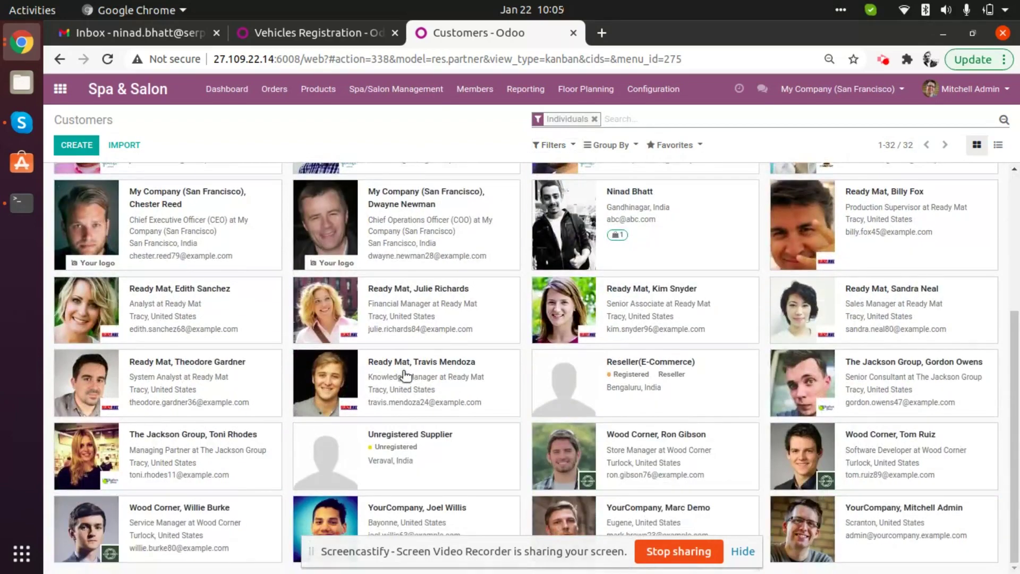
pyautogui.scroll(4, 371, 462)
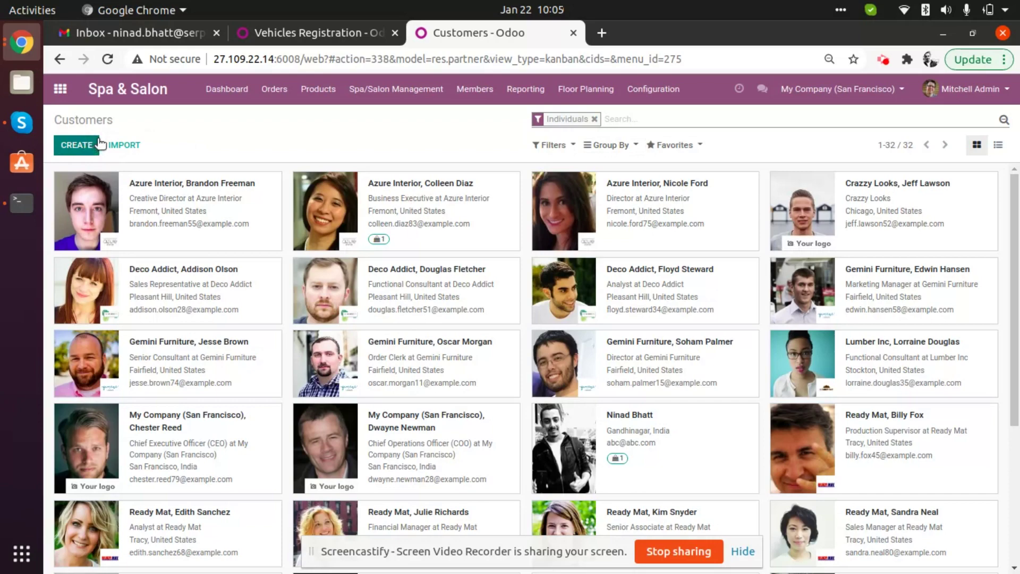
pyautogui.scroll(-3, 316, 344)
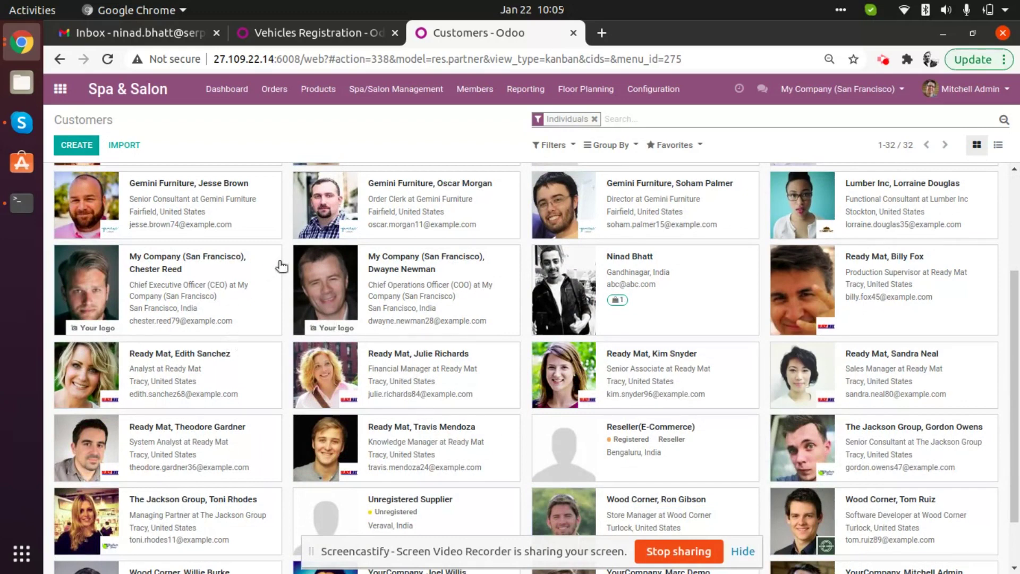
pyautogui.scroll(3, 327, 276)
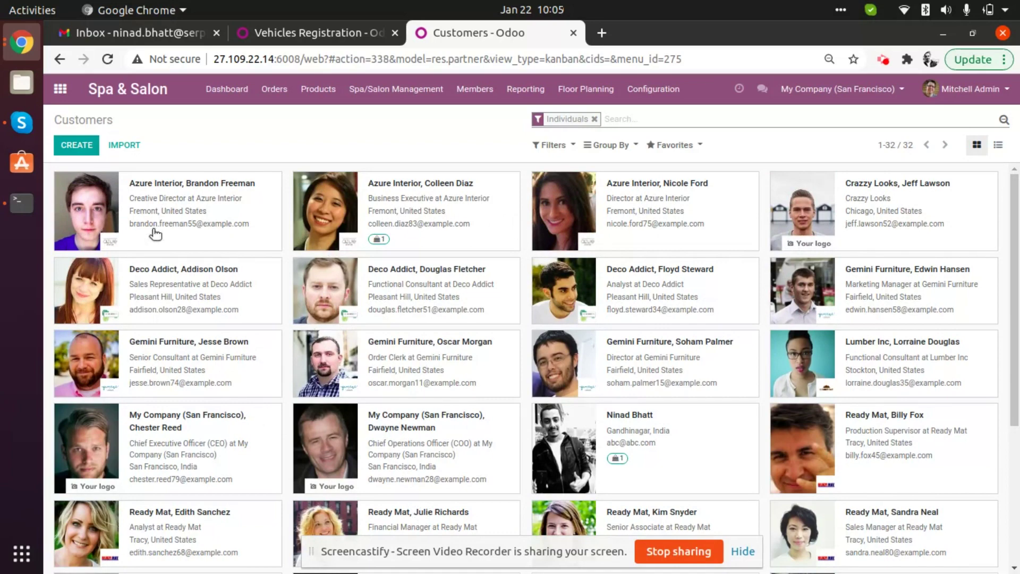
pyautogui.scroll(-5, 483, 415)
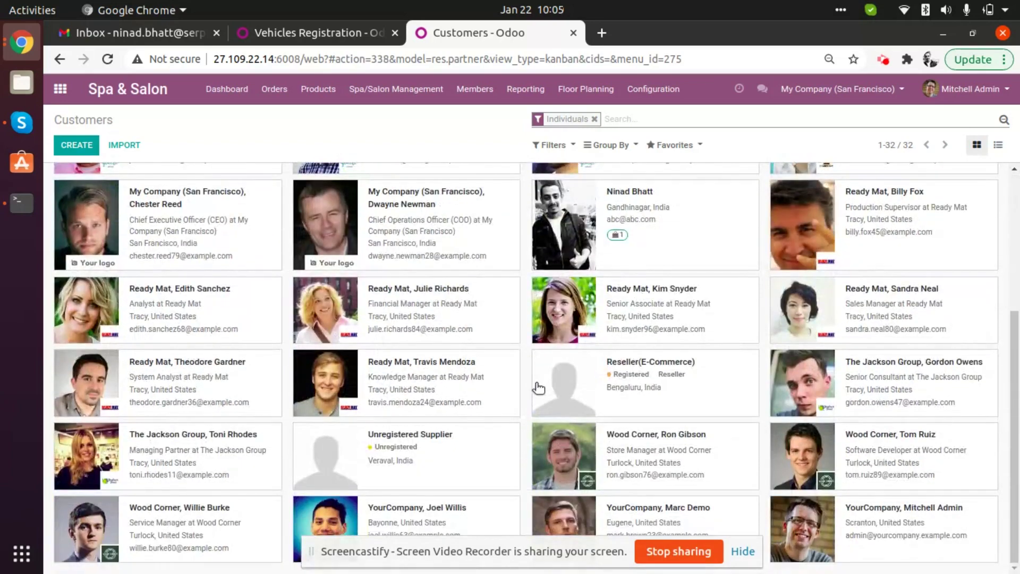
pyautogui.scroll(5, 539, 388)
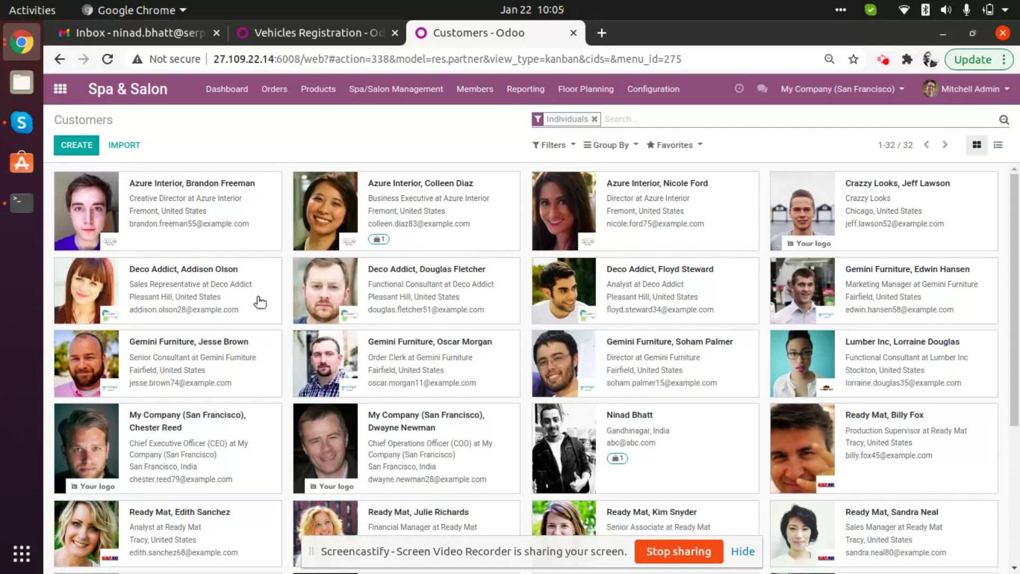
pyautogui.scroll(-3, 259, 302)
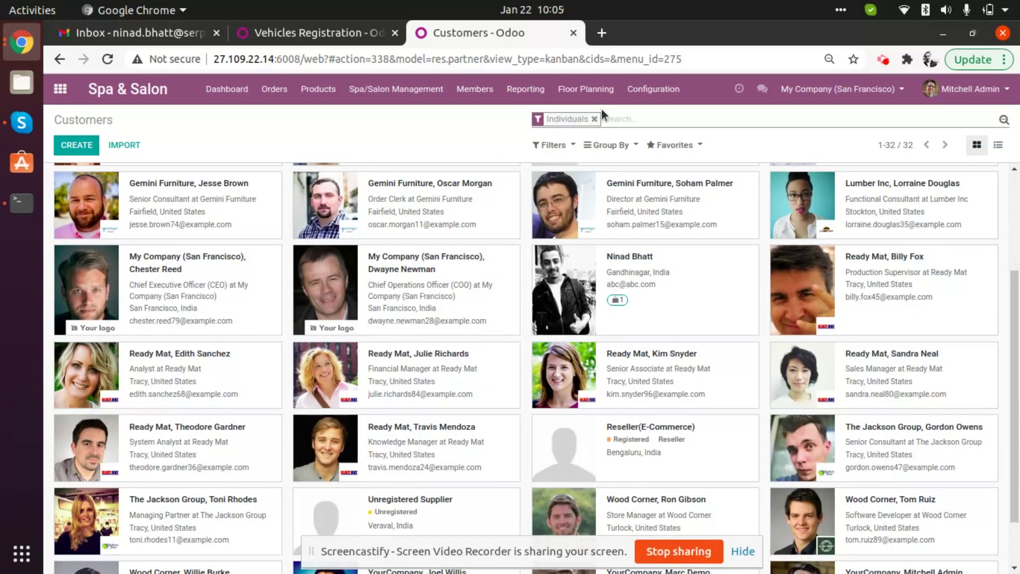
pyautogui.click(610, 146)
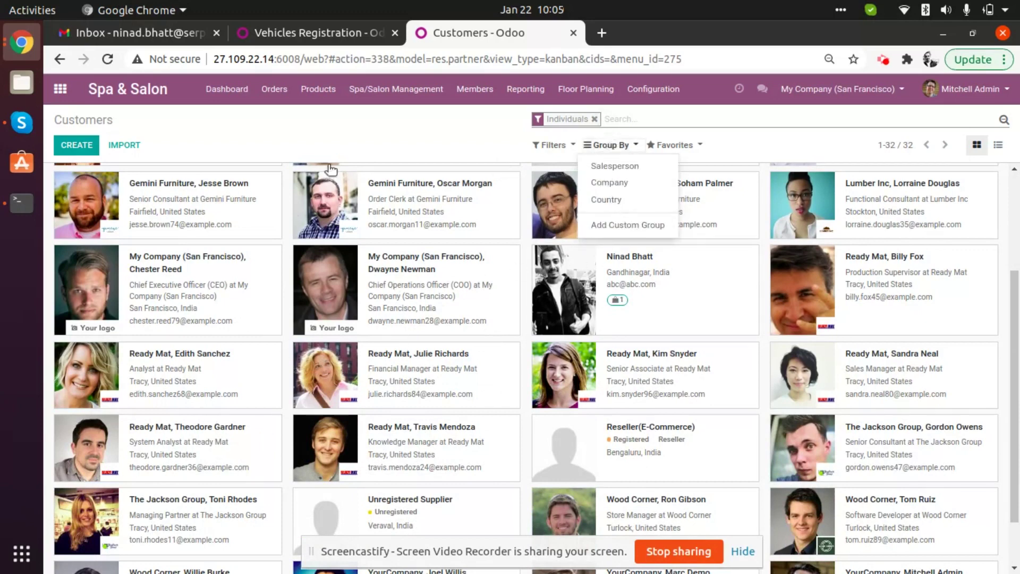
pyautogui.click(550, 145)
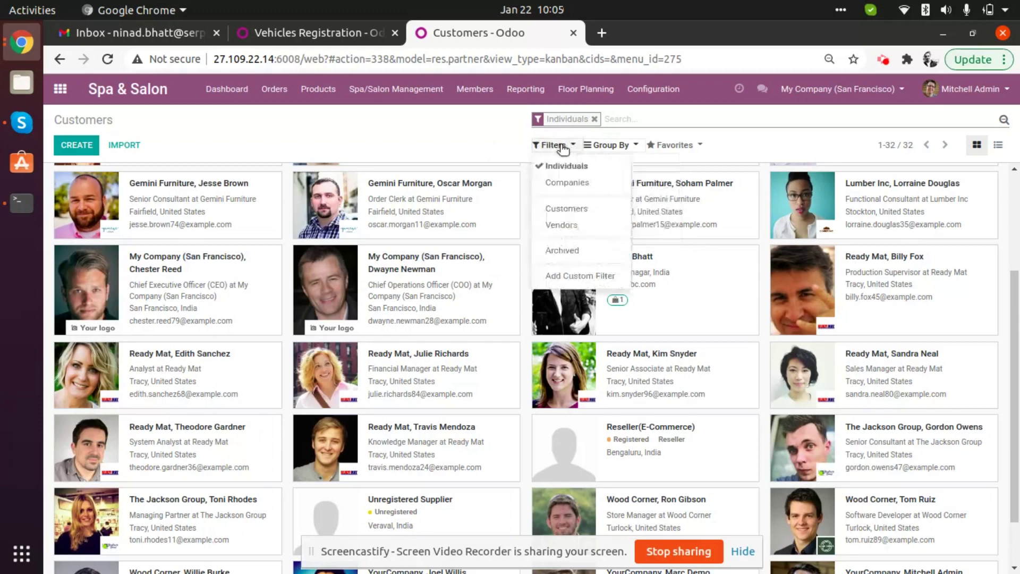
pyautogui.click(615, 146)
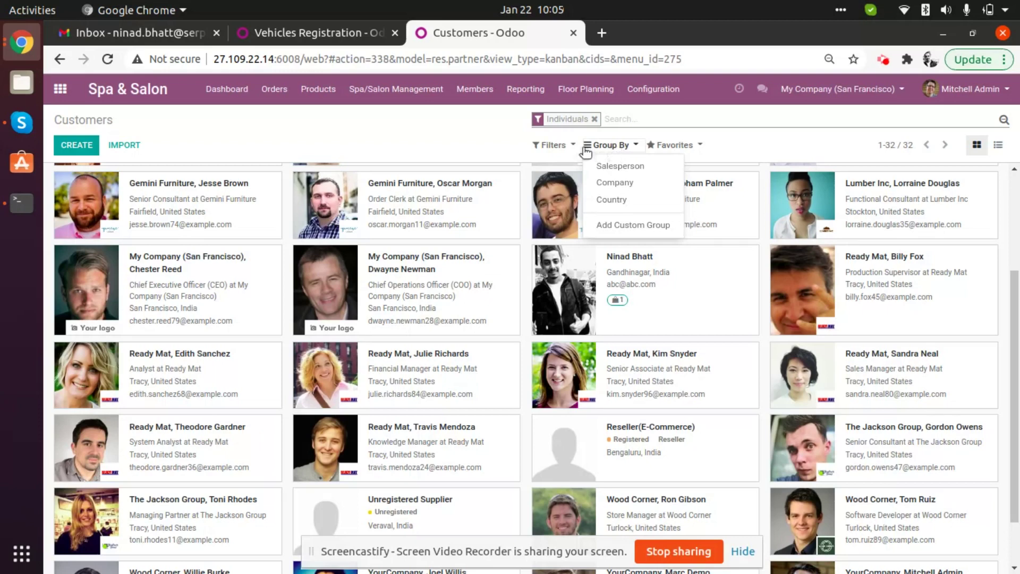
pyautogui.click(553, 146)
pyautogui.click(614, 146)
pyautogui.click(467, 130)
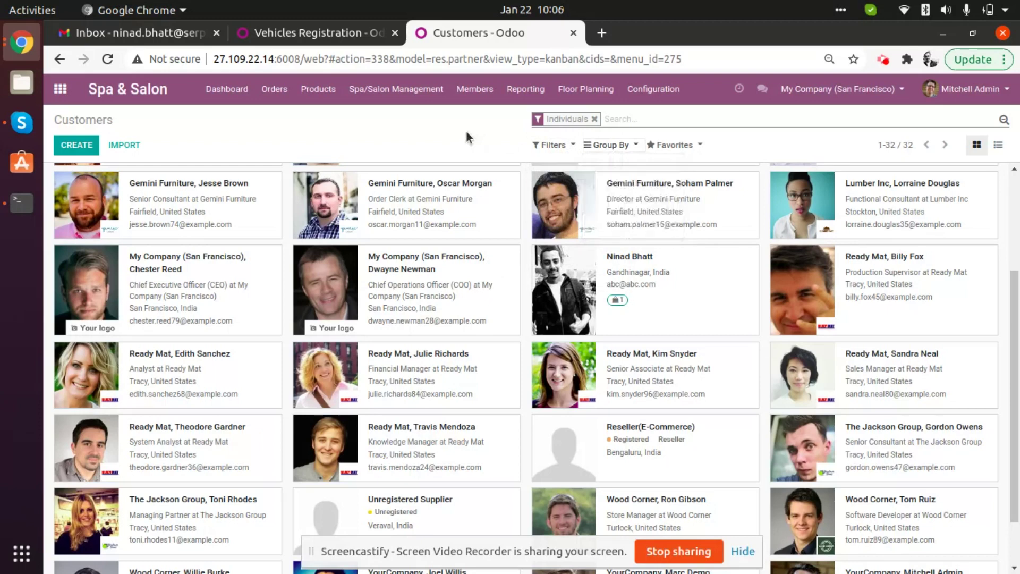
pyautogui.click(282, 88)
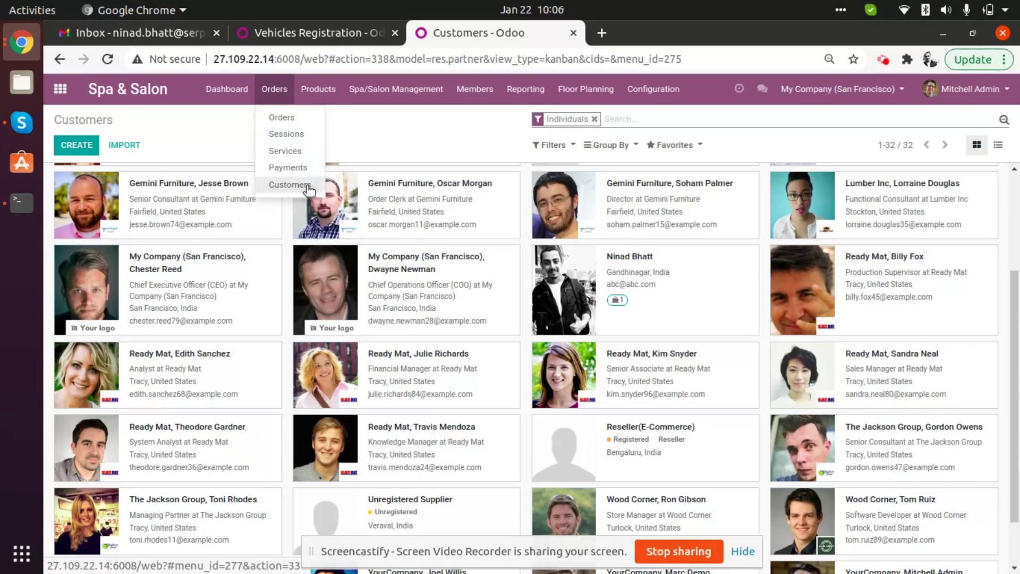
pyautogui.click(388, 130)
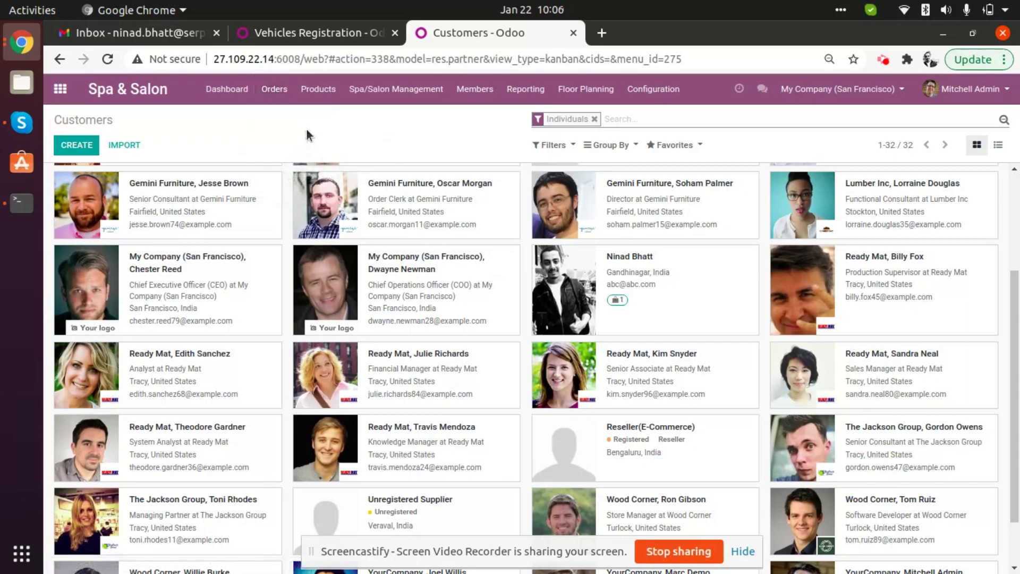
# Step: Open the product variants and look through the listed services with their sales prices and costs
pyautogui.click(321, 91)
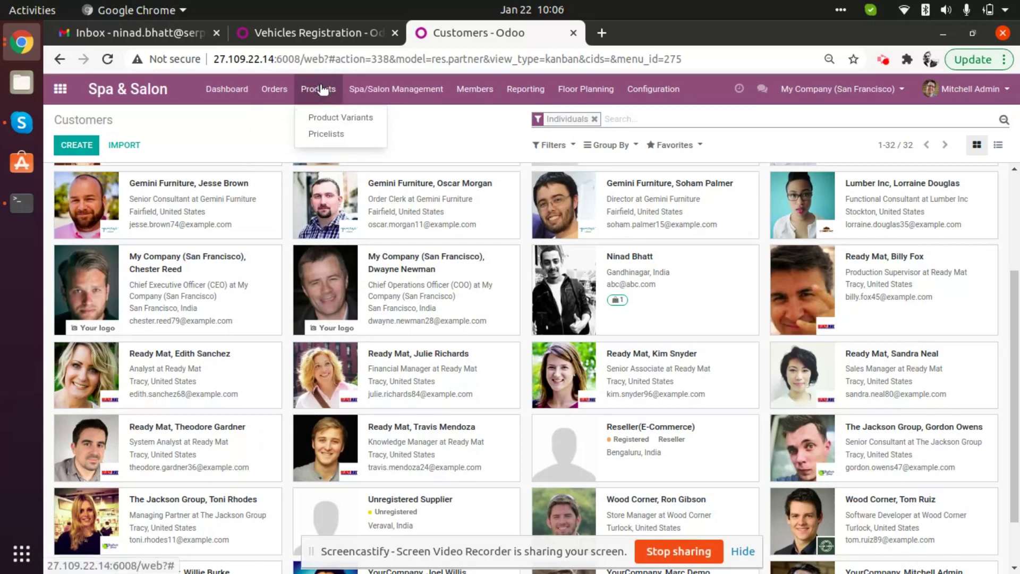
pyautogui.click(337, 117)
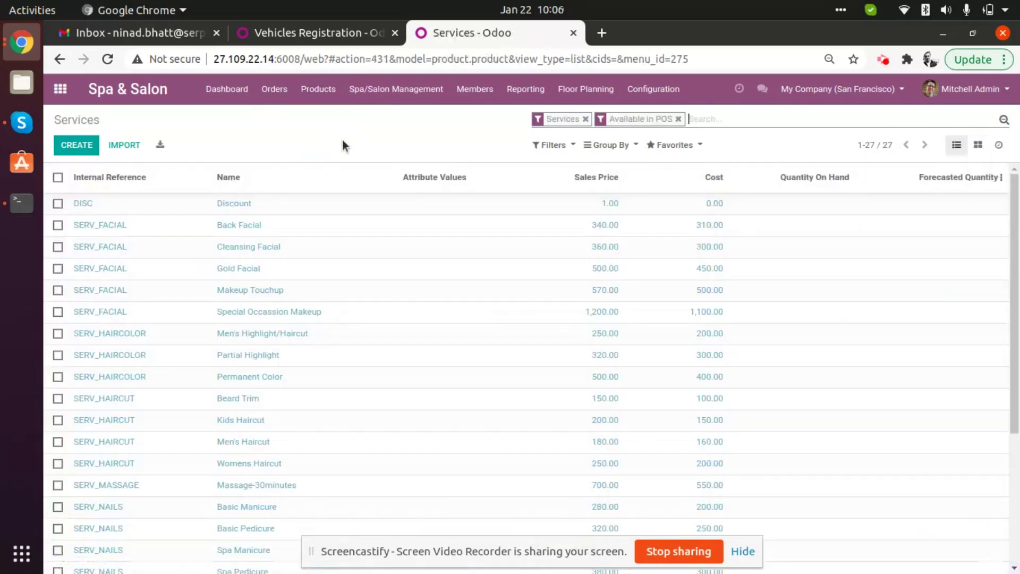
pyautogui.scroll(-5, 235, 434)
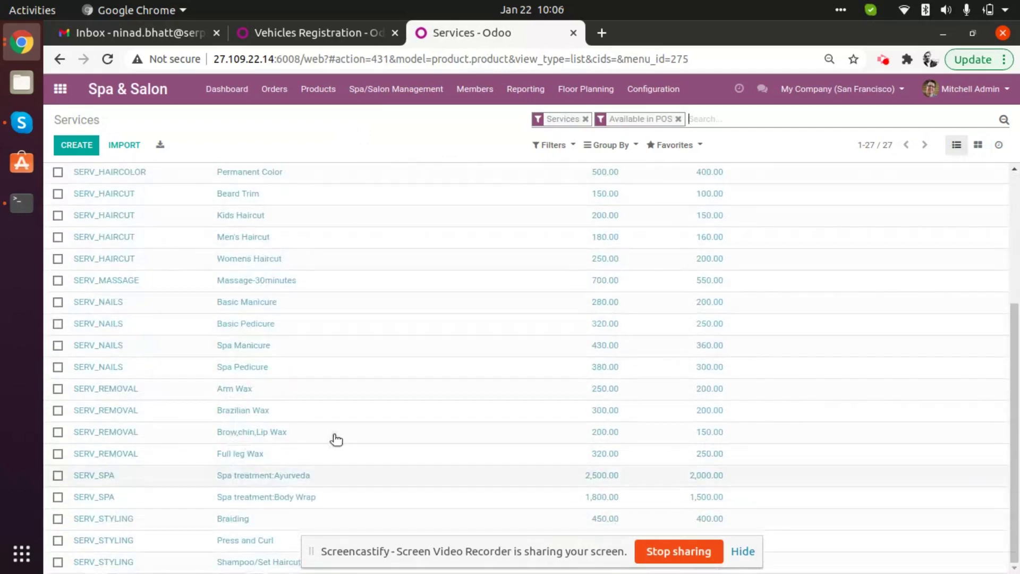
pyautogui.click(318, 89)
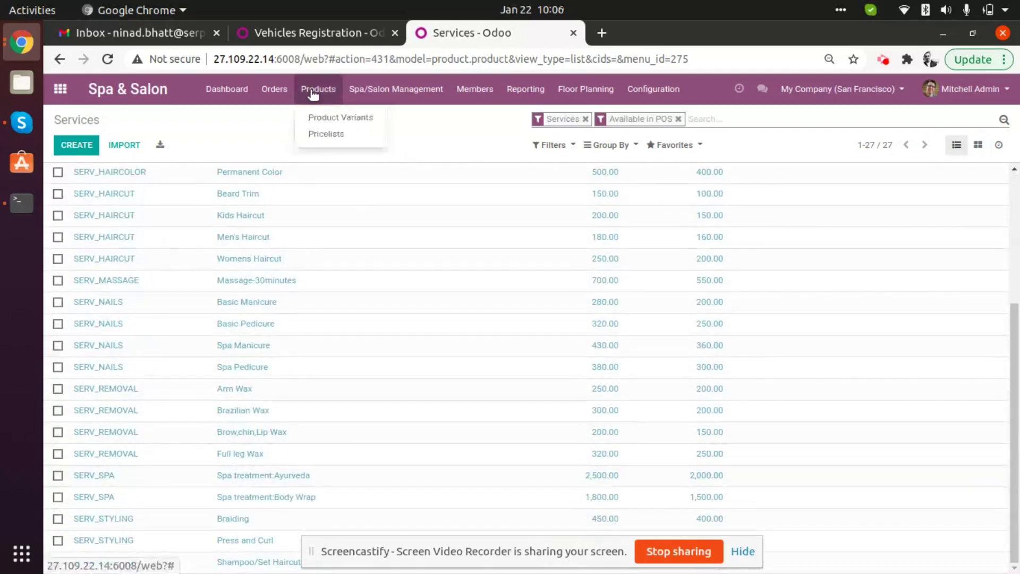
pyautogui.click(323, 136)
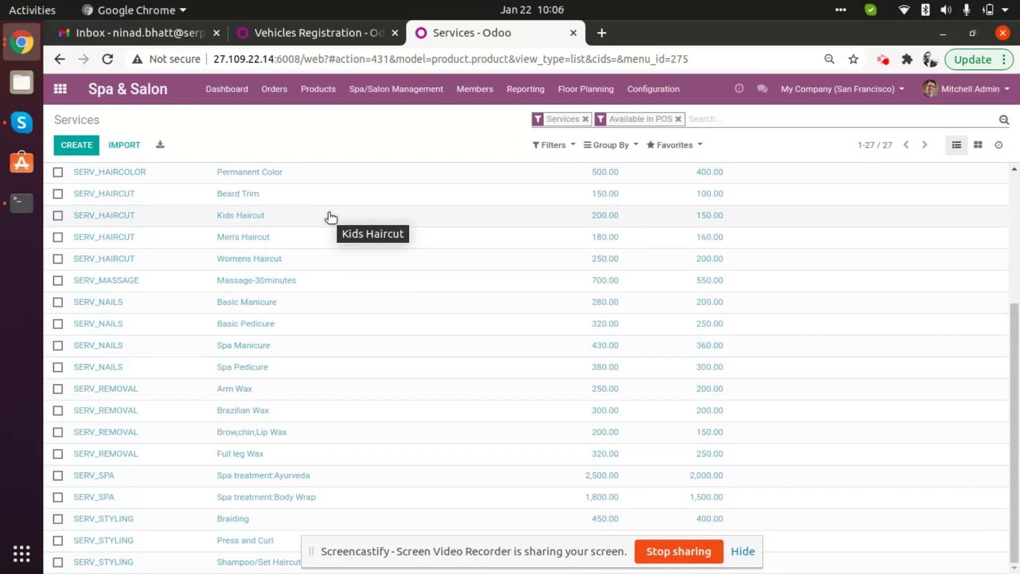
pyautogui.click(313, 101)
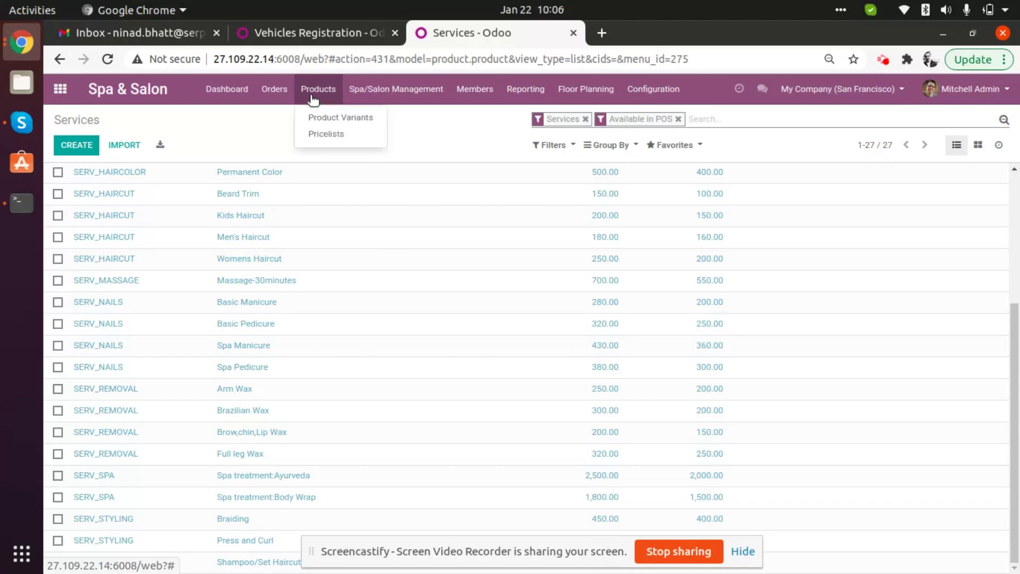
pyautogui.click(270, 148)
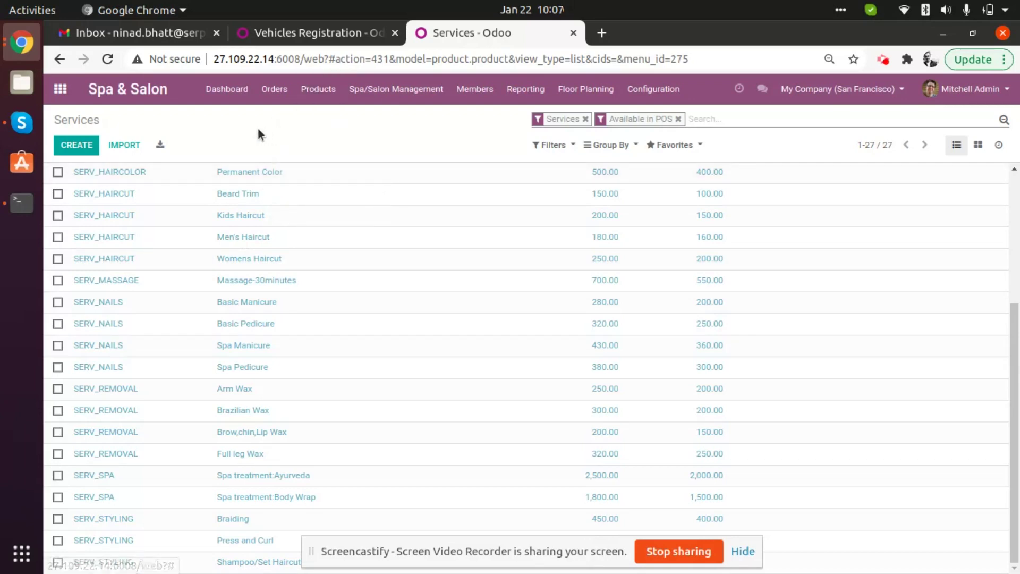
# Step: Open a blank service form, review its general information fields and internal notes, and discard it
pyautogui.click(76, 145)
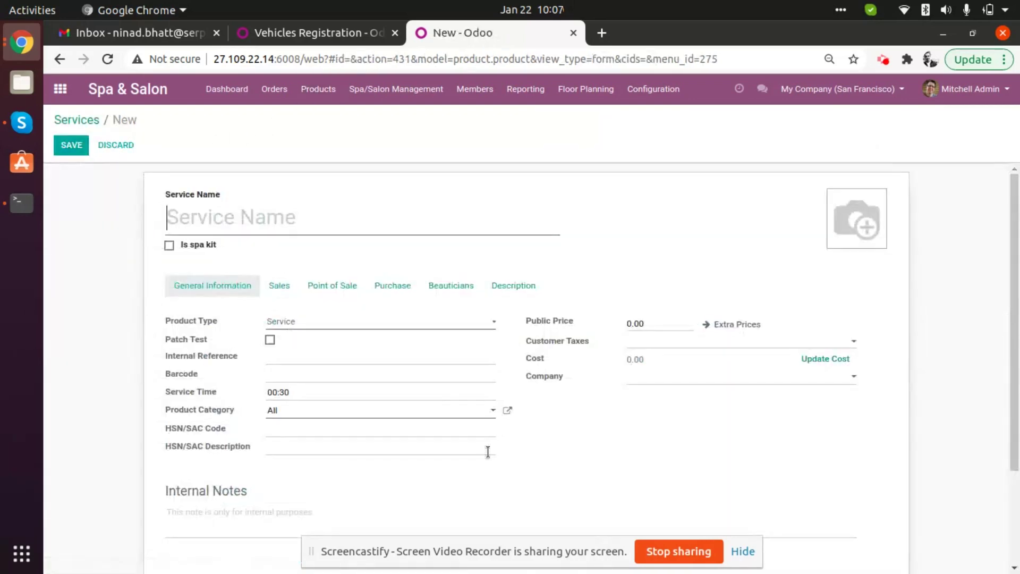
pyautogui.scroll(-3, 378, 416)
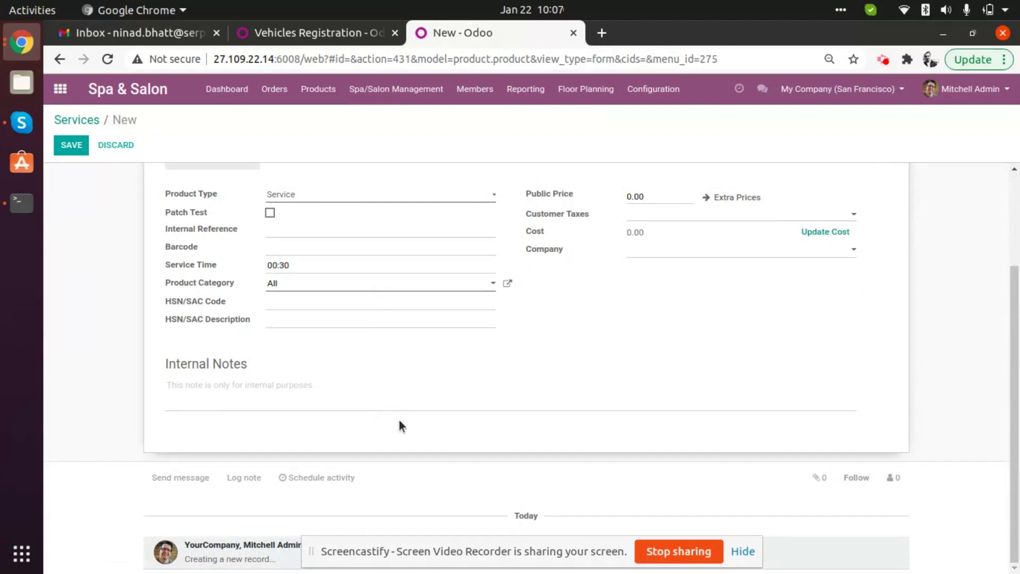
pyautogui.scroll(3, 264, 452)
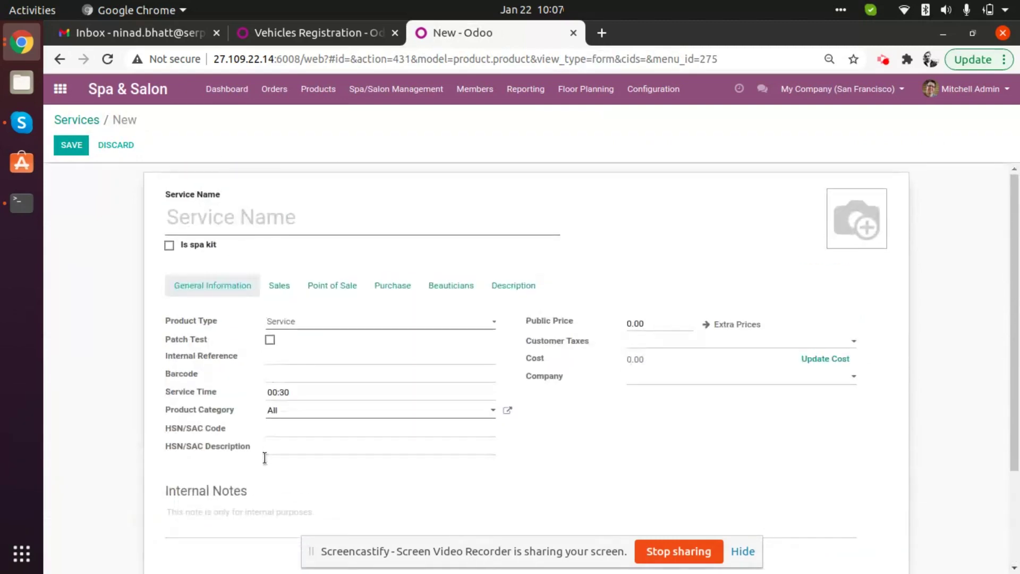
pyautogui.click(127, 145)
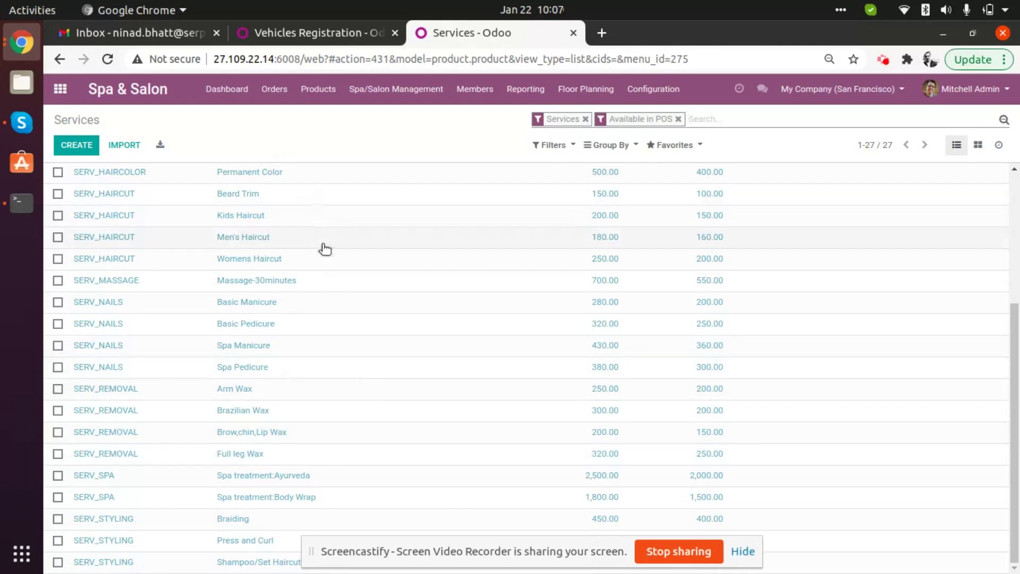
pyautogui.scroll(5, 326, 248)
pyautogui.click(319, 89)
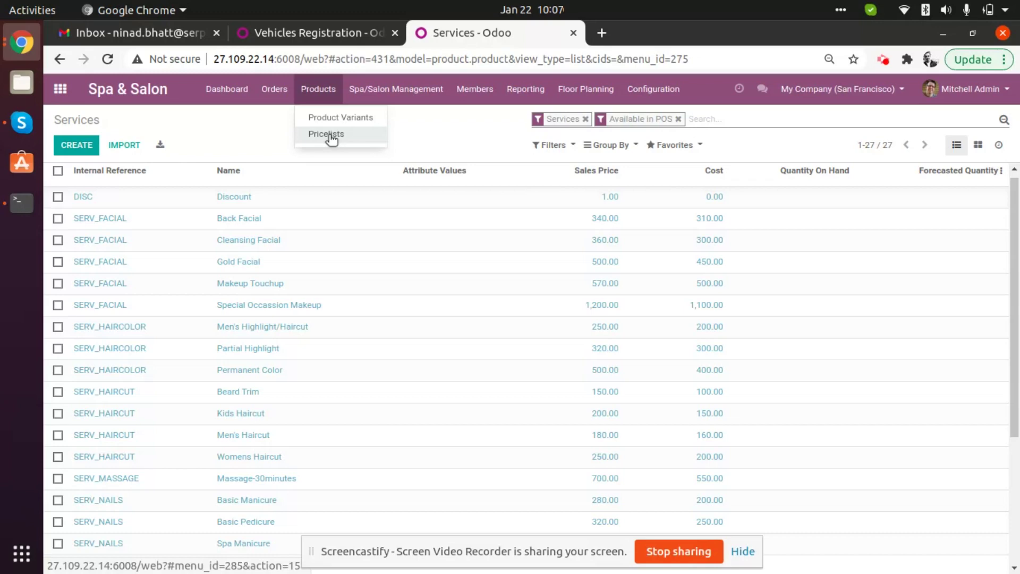
pyautogui.click(485, 141)
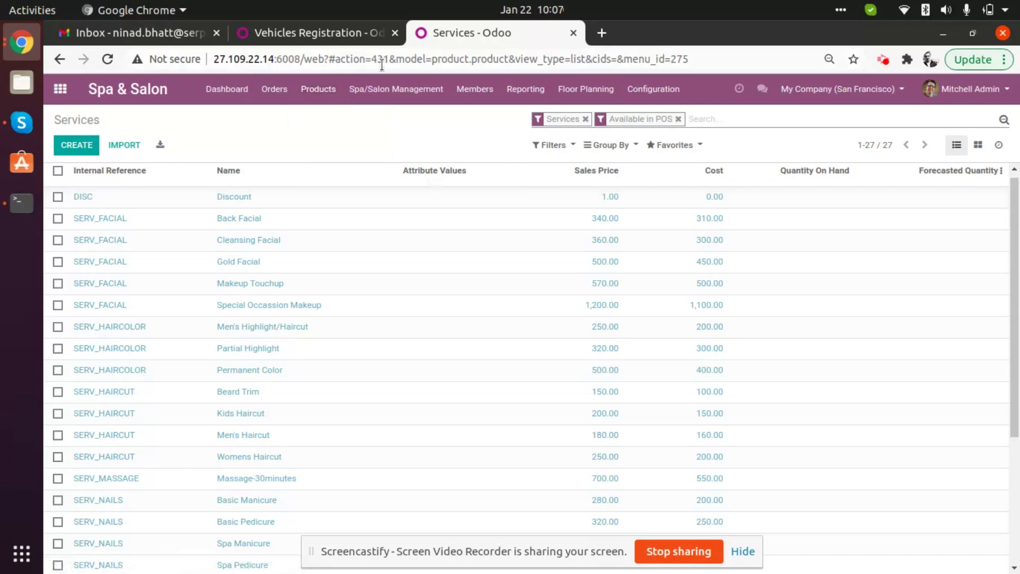
# Step: Open the Spa/Salon bookings and create a new booking, leaving the default booking time in place
pyautogui.click(413, 88)
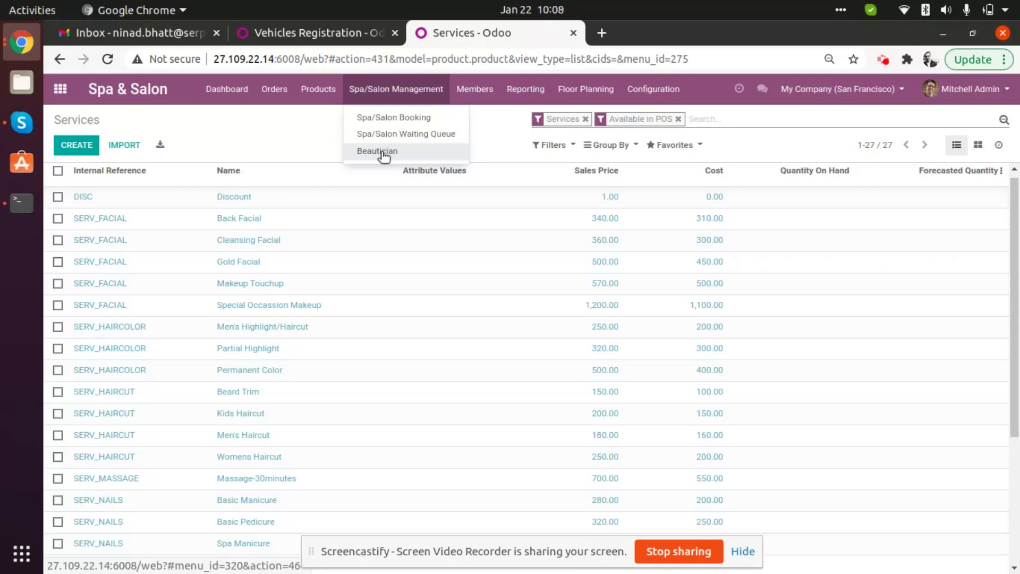
pyautogui.click(401, 116)
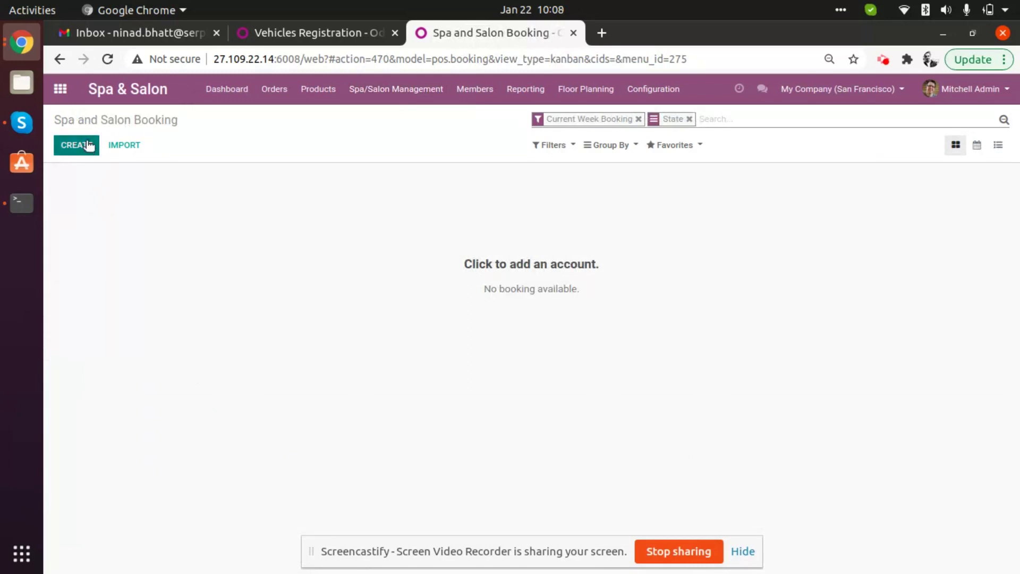
pyautogui.click(76, 145)
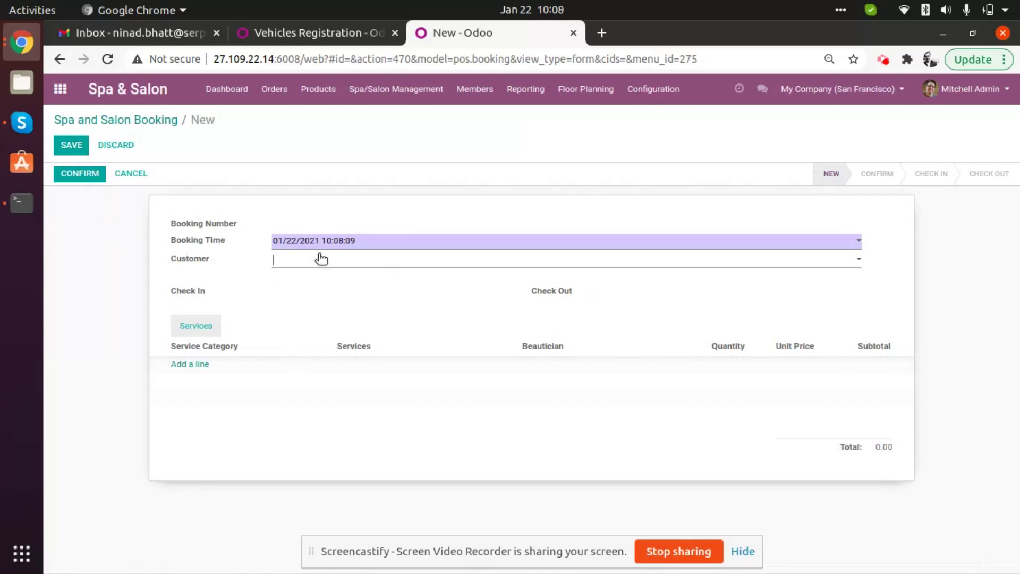
pyautogui.click(366, 244)
pyautogui.click(408, 192)
# Step: Set the new booking's customer by picking the individual contact with the abc.com e-mail domain from the full customer search
pyautogui.click(321, 264)
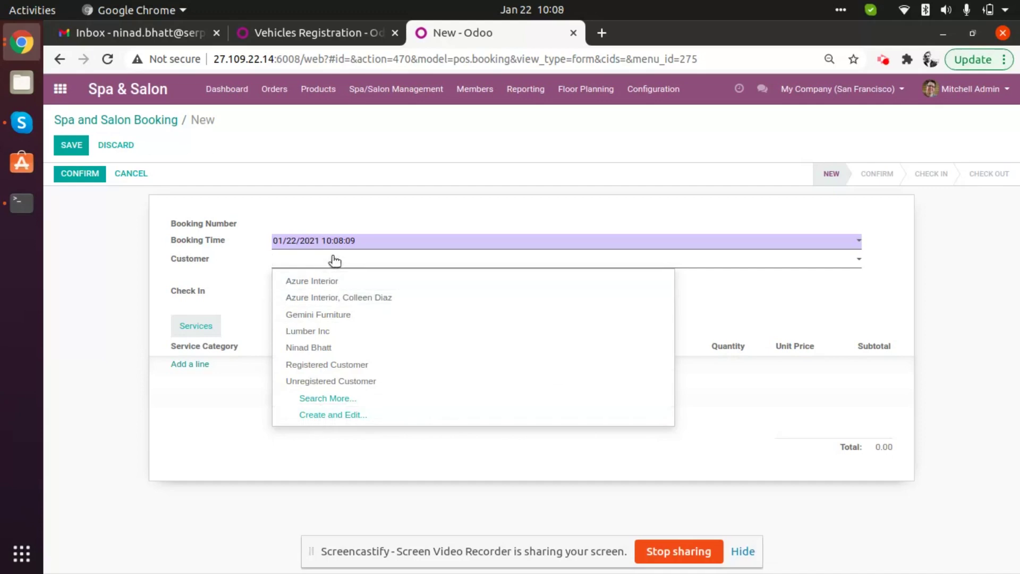
pyautogui.click(339, 400)
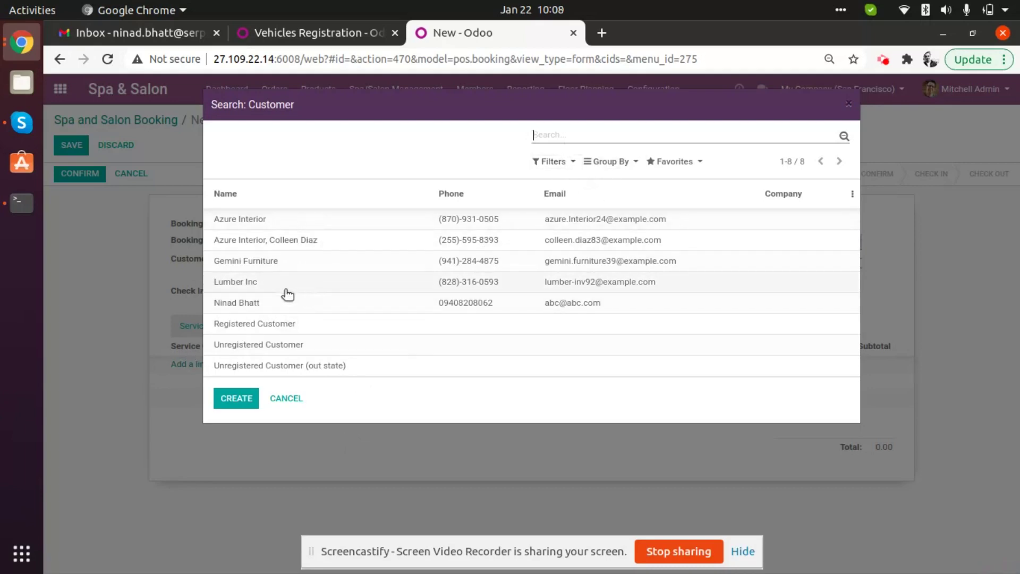
pyautogui.click(281, 305)
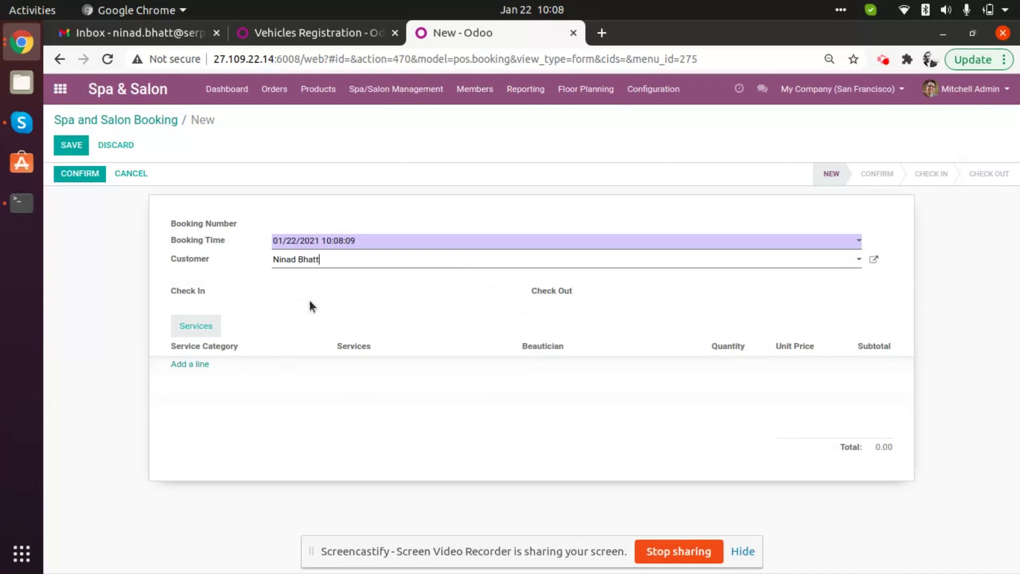
# Step: Set the booking time to 01/22/2021 11:10:15 and try to confirm the booking without any service lines
pyautogui.click(827, 244)
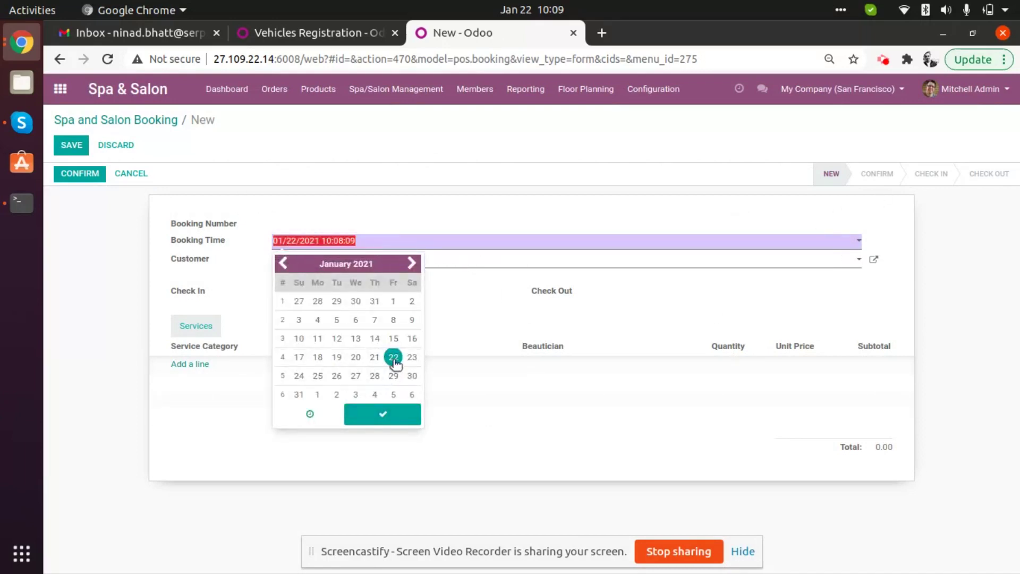
pyautogui.click(312, 414)
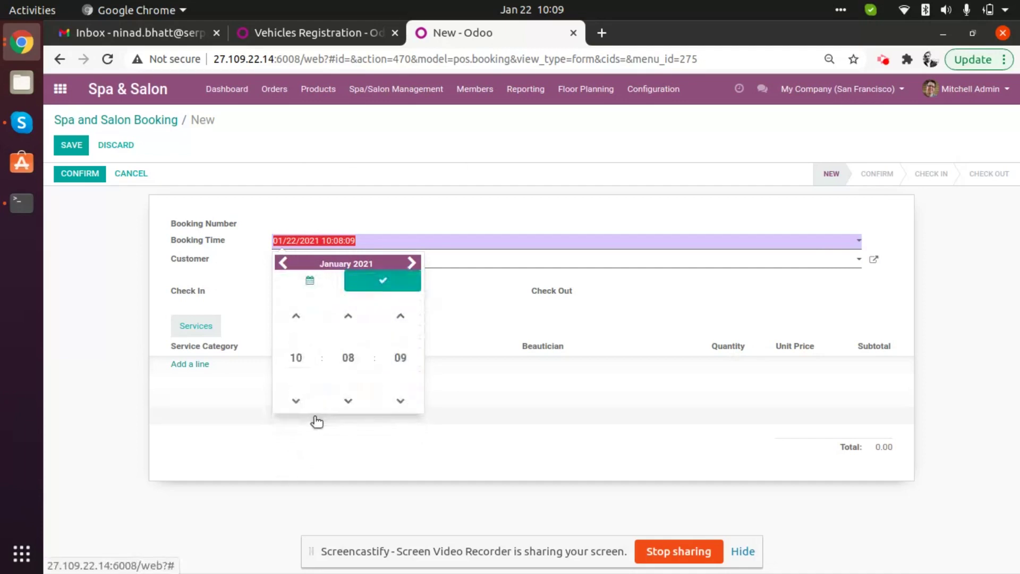
pyautogui.click(296, 301)
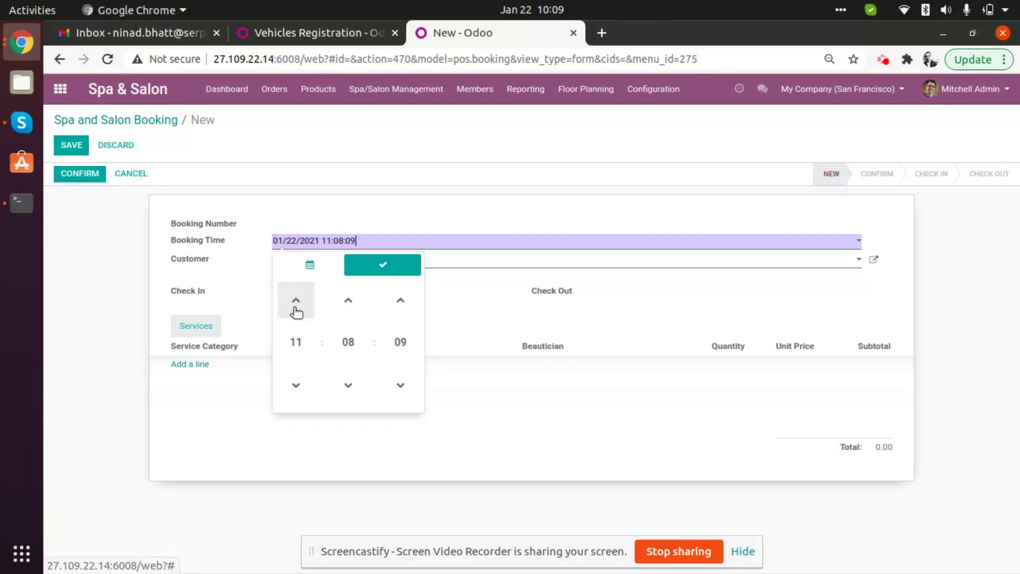
pyautogui.click(350, 346)
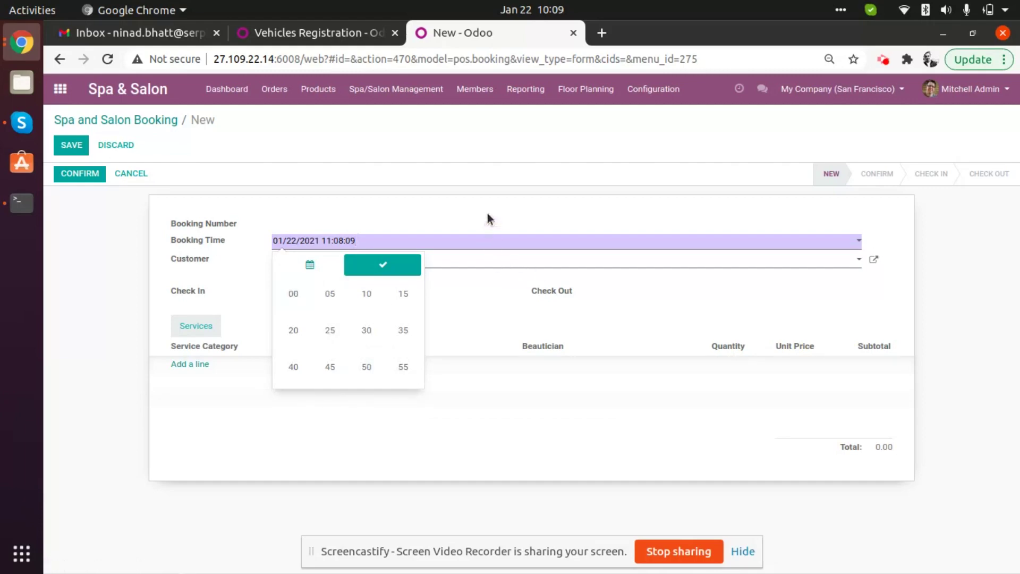
pyautogui.click(310, 264)
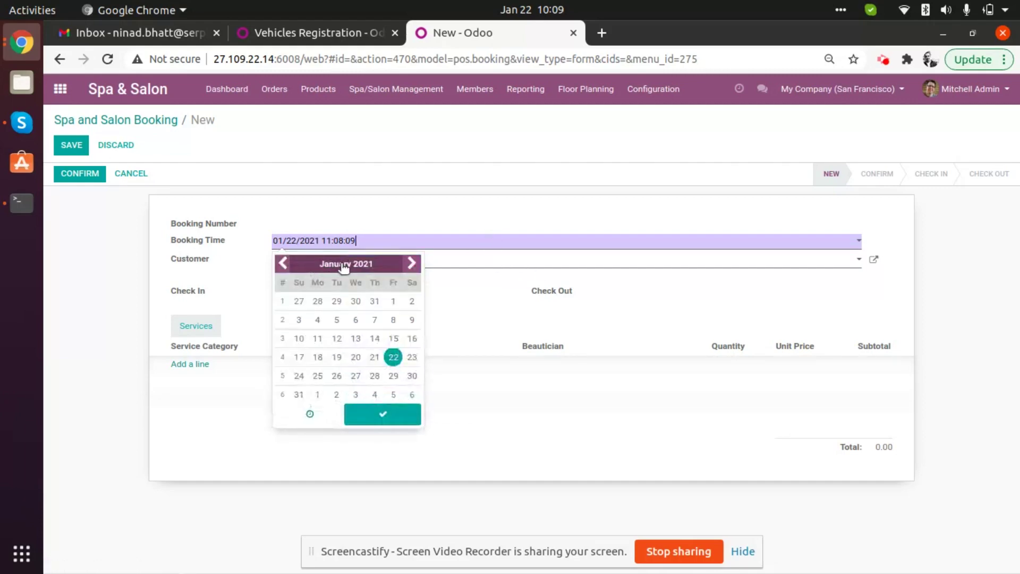
pyautogui.click(310, 415)
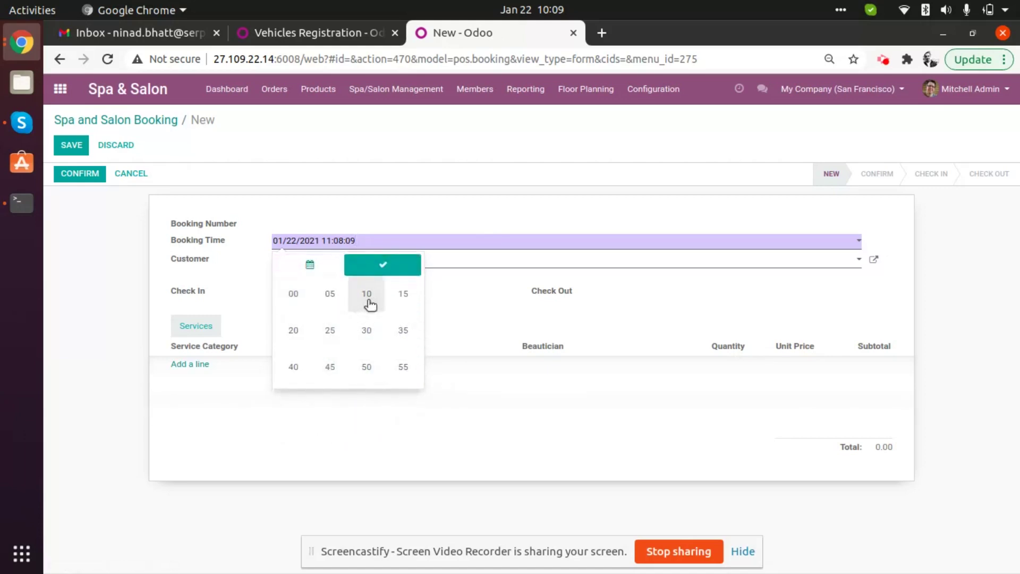
pyautogui.click(371, 305)
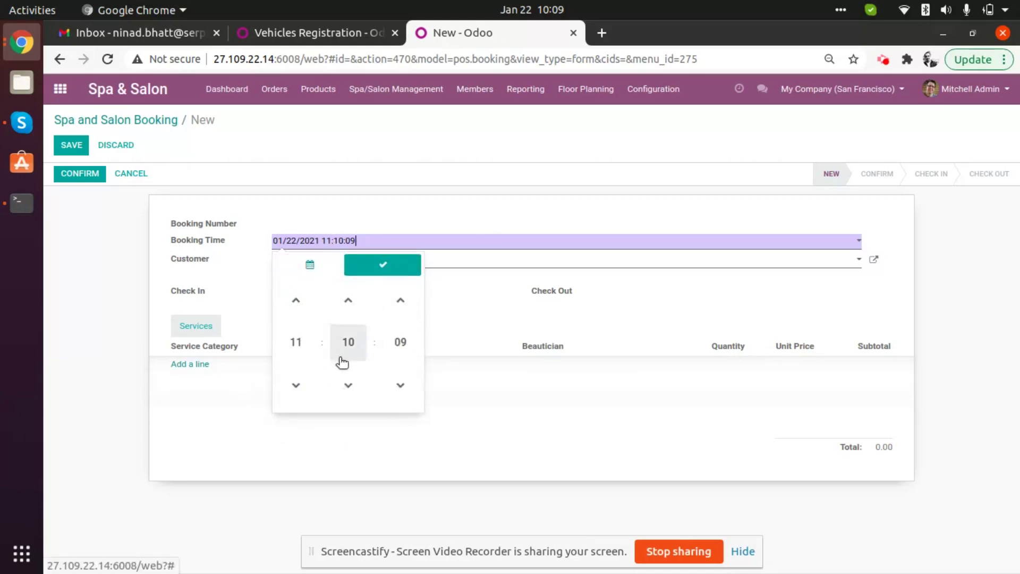
pyautogui.click(400, 343)
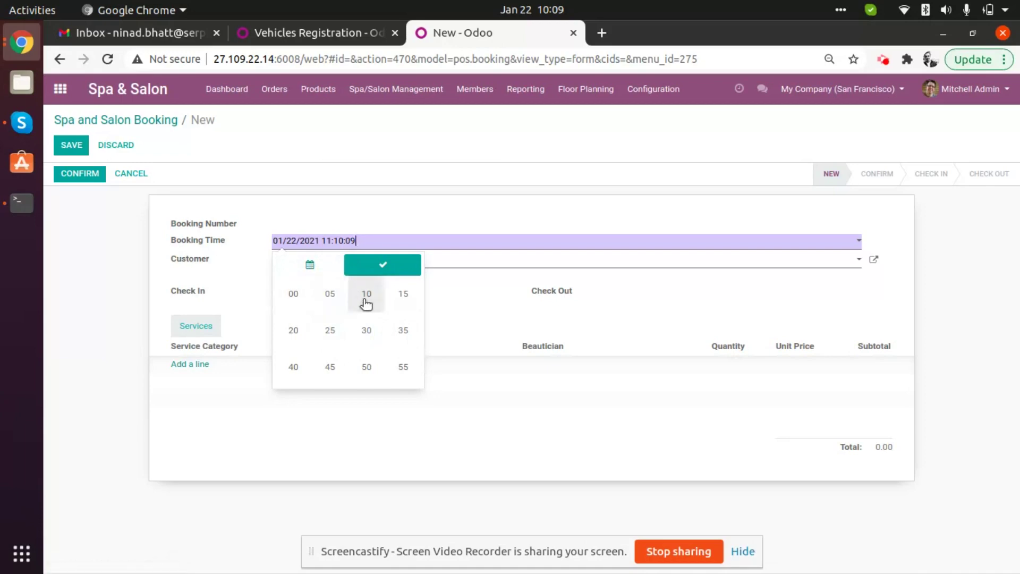
pyautogui.click(395, 298)
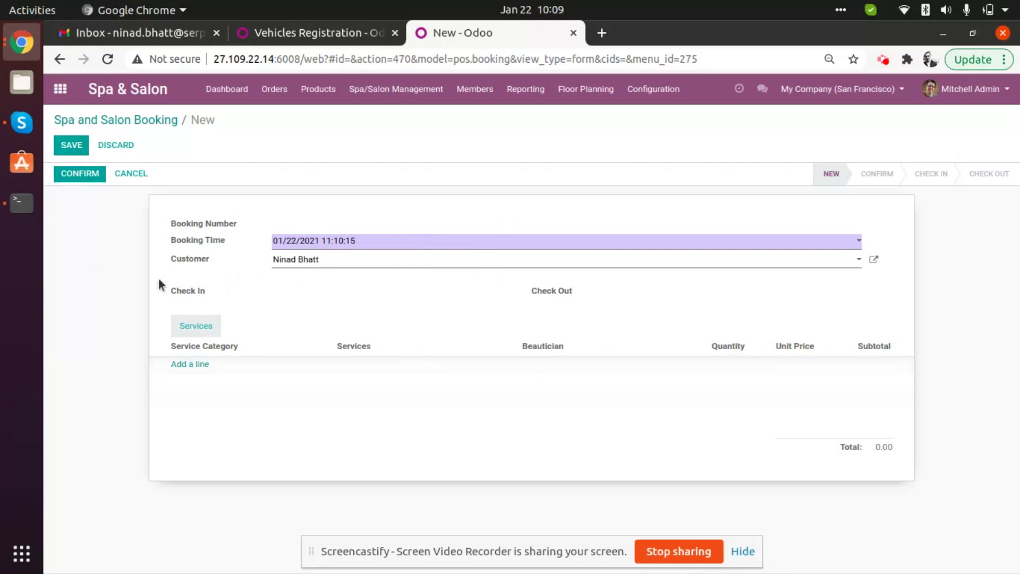
pyautogui.click(88, 175)
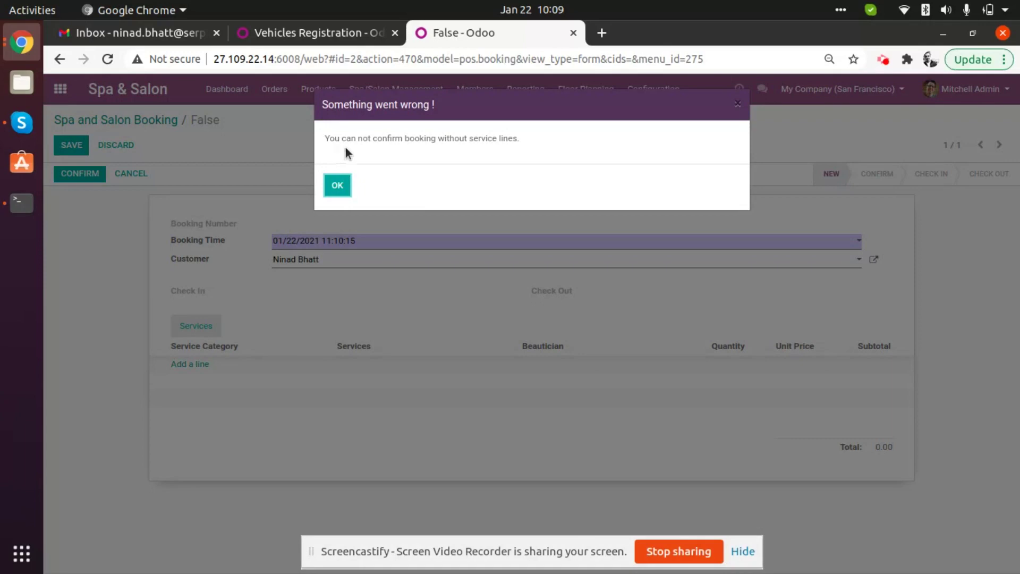
pyautogui.click(337, 187)
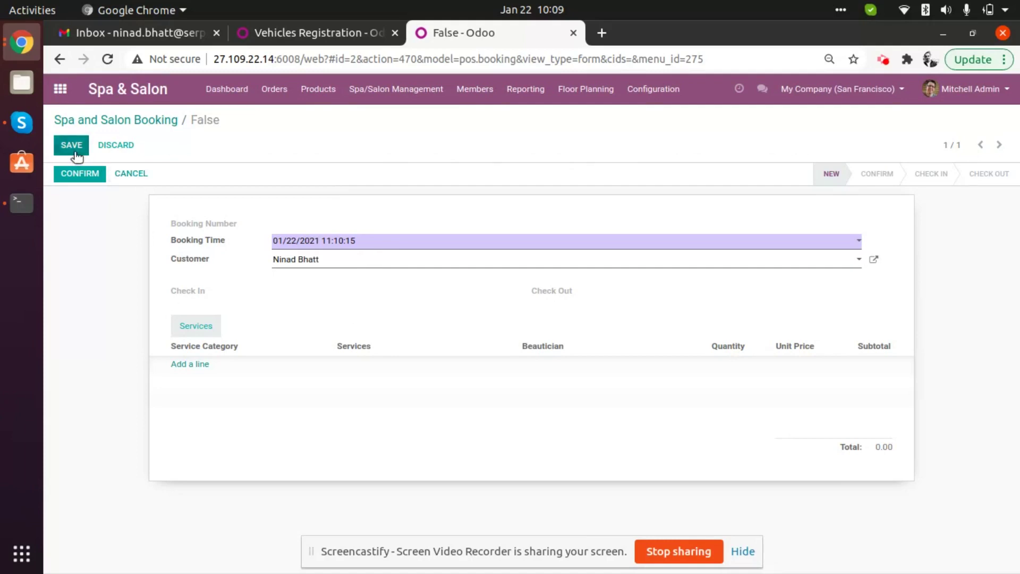
# Step: Add a Hair & Beard Styling service line for Beard Trim with the second listed beautician, save the booking and try to confirm it
pyautogui.click(200, 365)
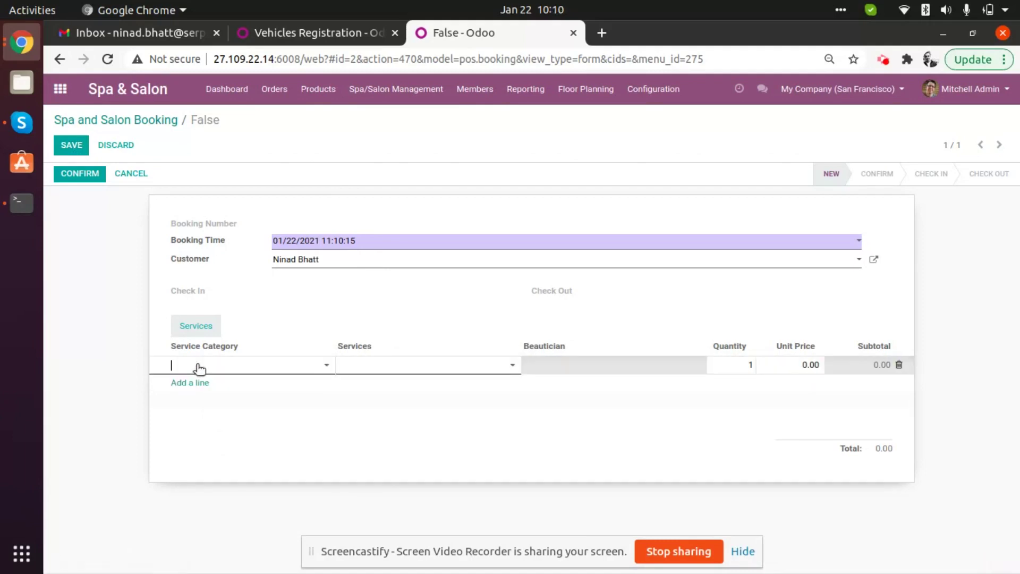
pyautogui.click(323, 367)
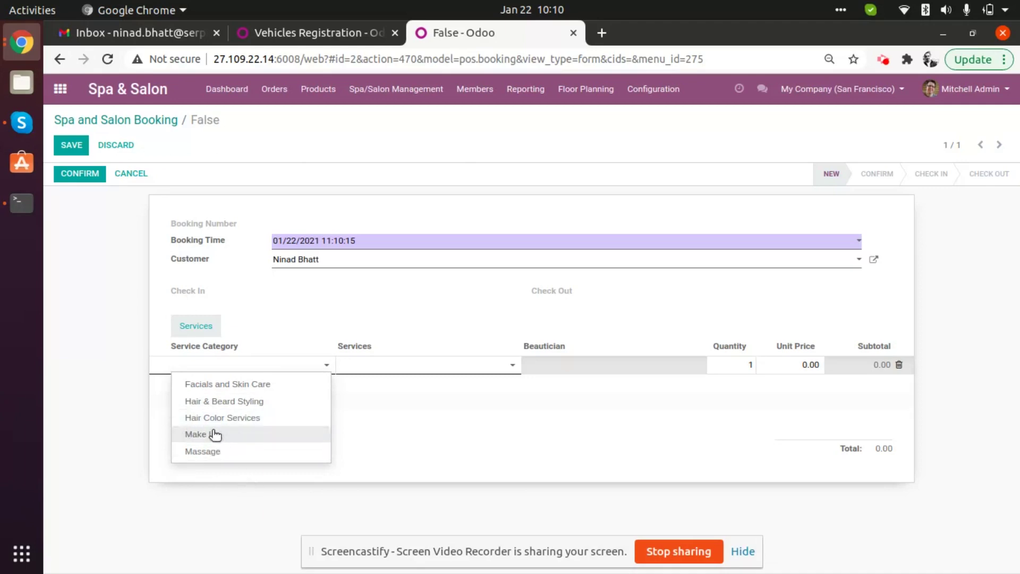
pyautogui.click(262, 402)
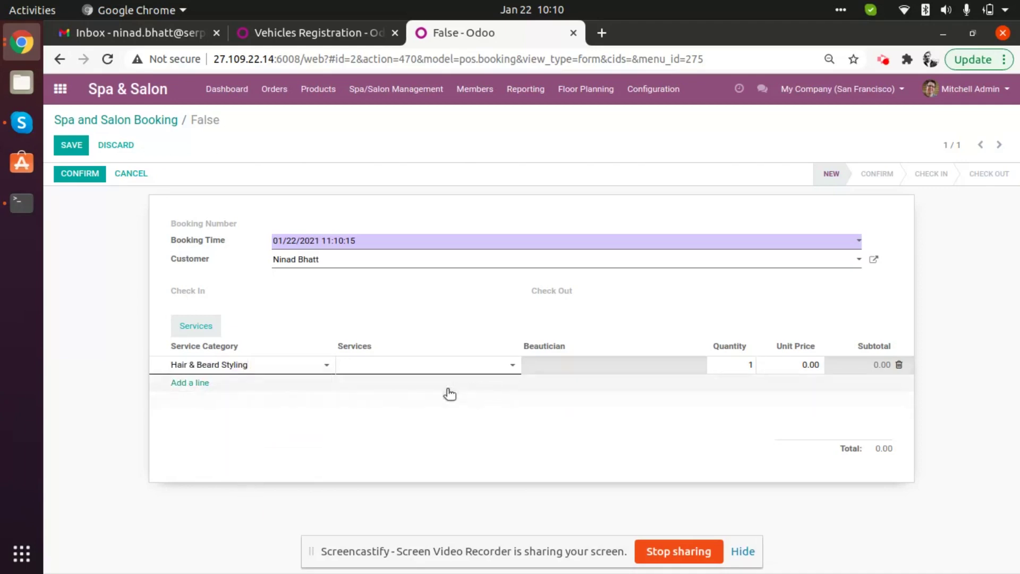
pyautogui.click(512, 372)
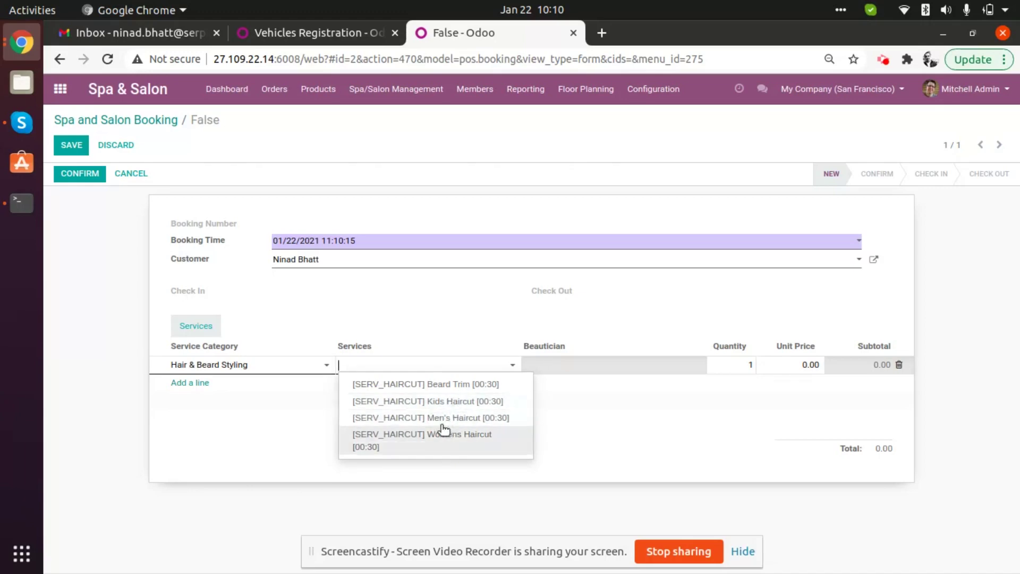
pyautogui.click(457, 387)
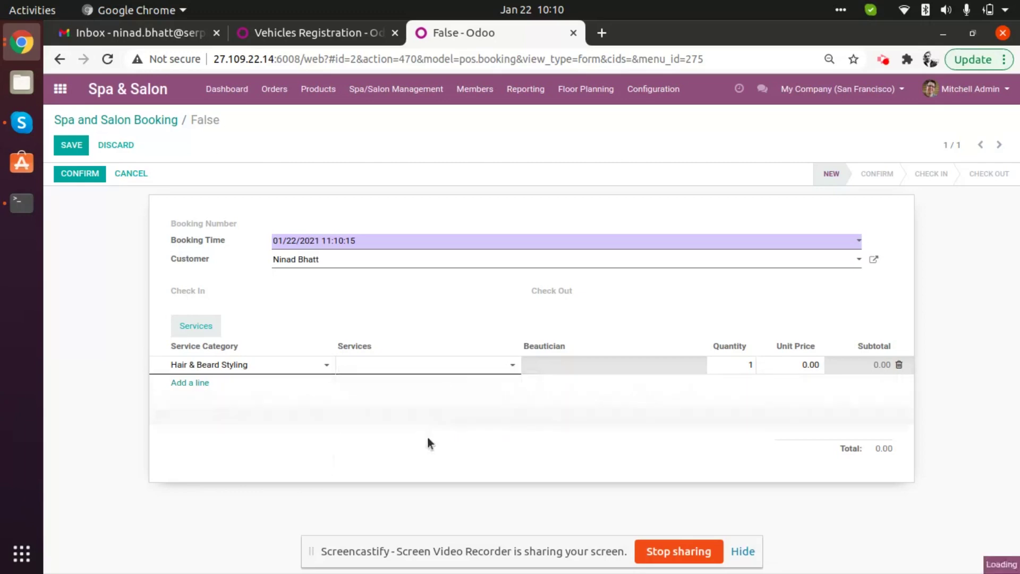
pyautogui.click(578, 372)
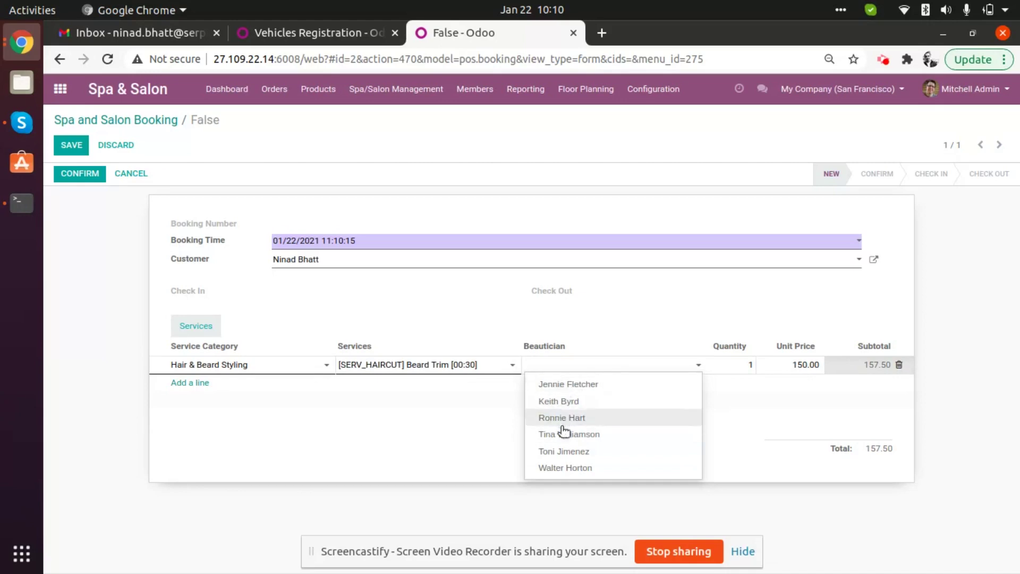
pyautogui.click(570, 403)
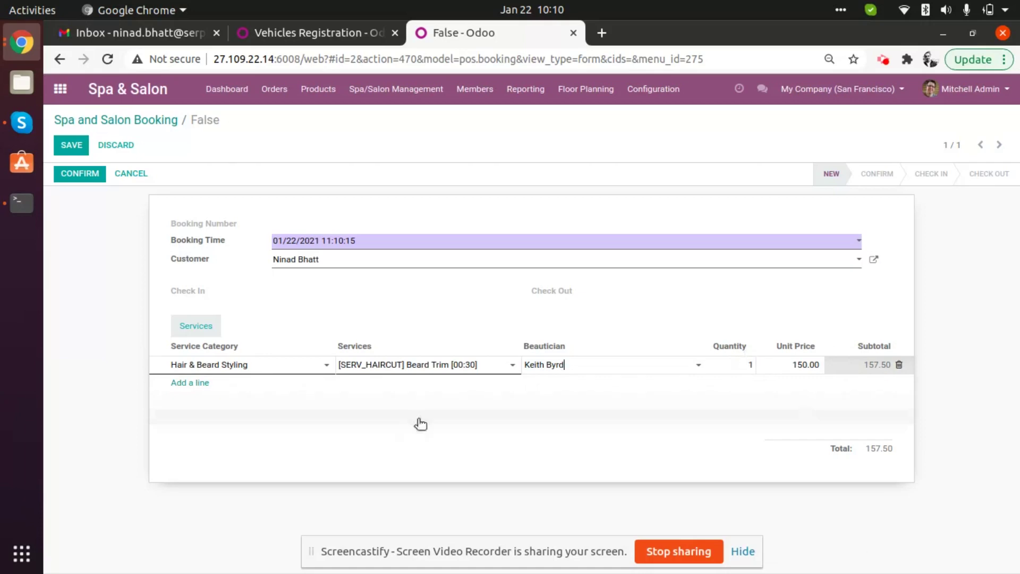
pyautogui.click(70, 145)
pyautogui.click(95, 174)
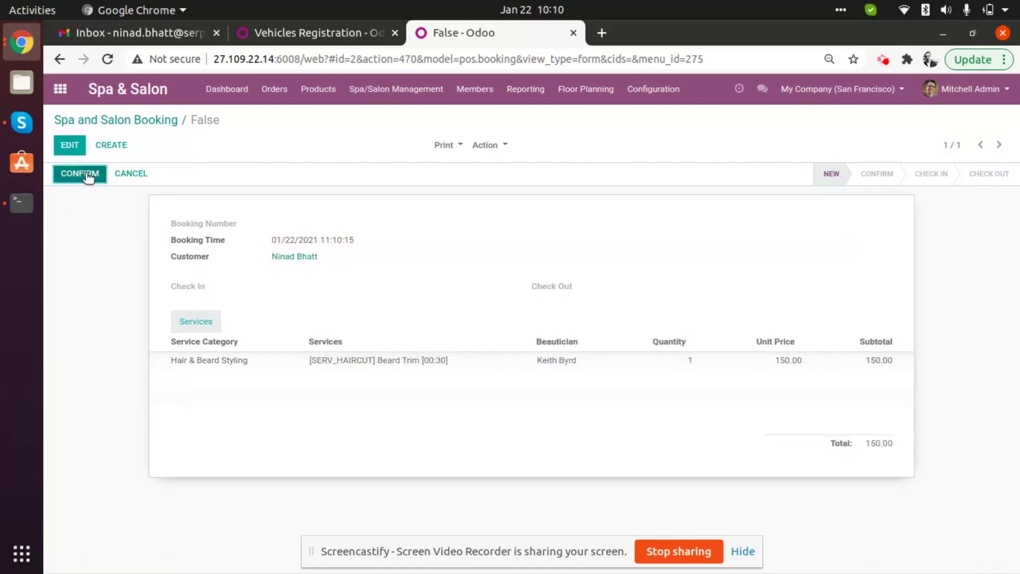
# Step: Change the booking time to 01/22/2021 10:15:00, save the booking and confirm it
pyautogui.click(69, 145)
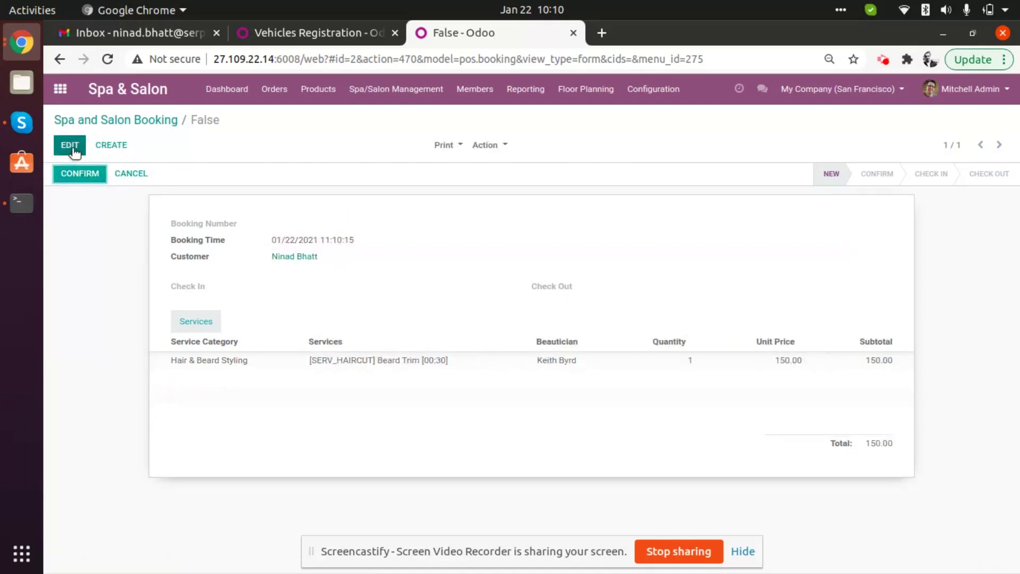
pyautogui.click(364, 243)
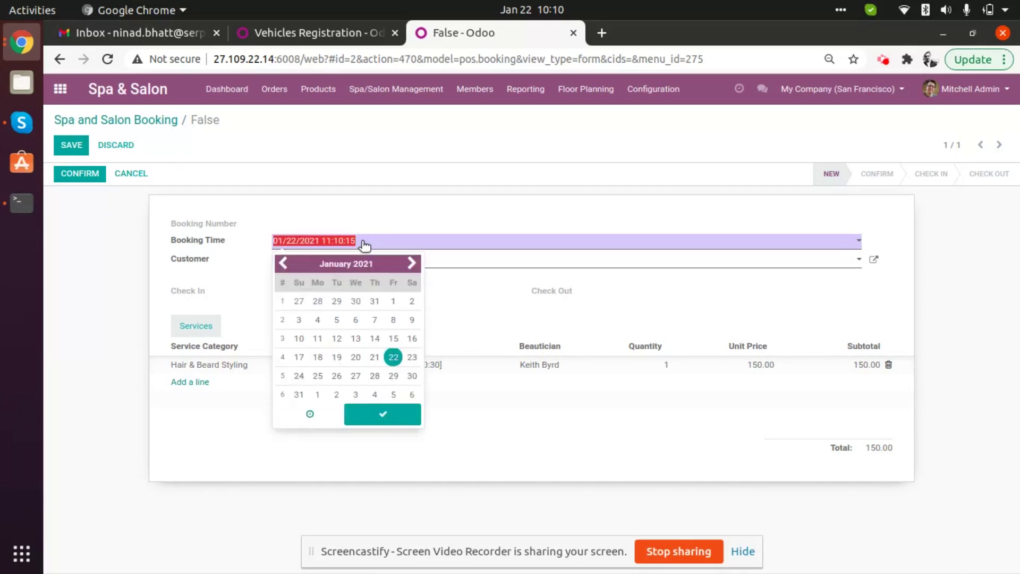
pyautogui.click(308, 416)
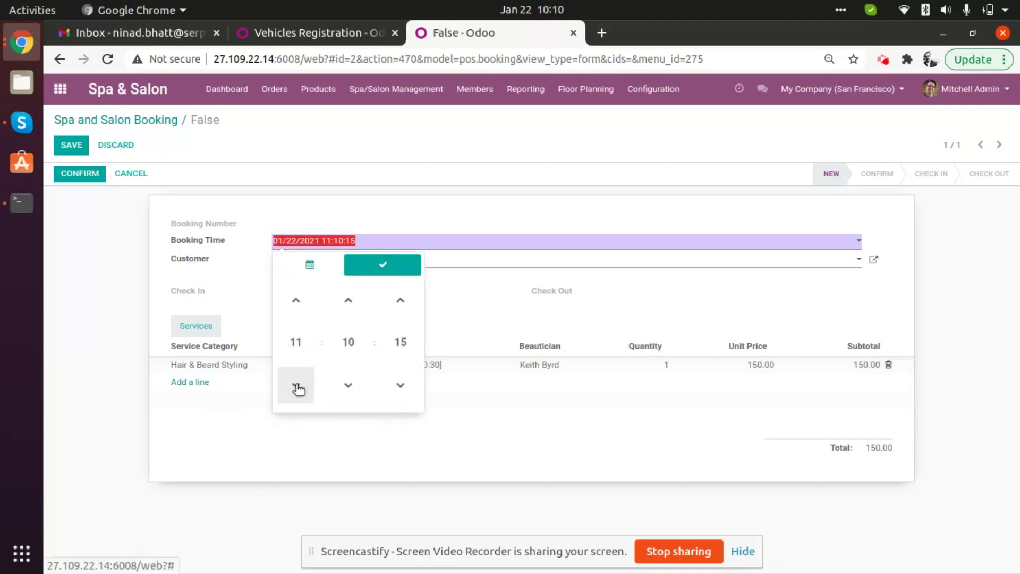
pyautogui.click(296, 387)
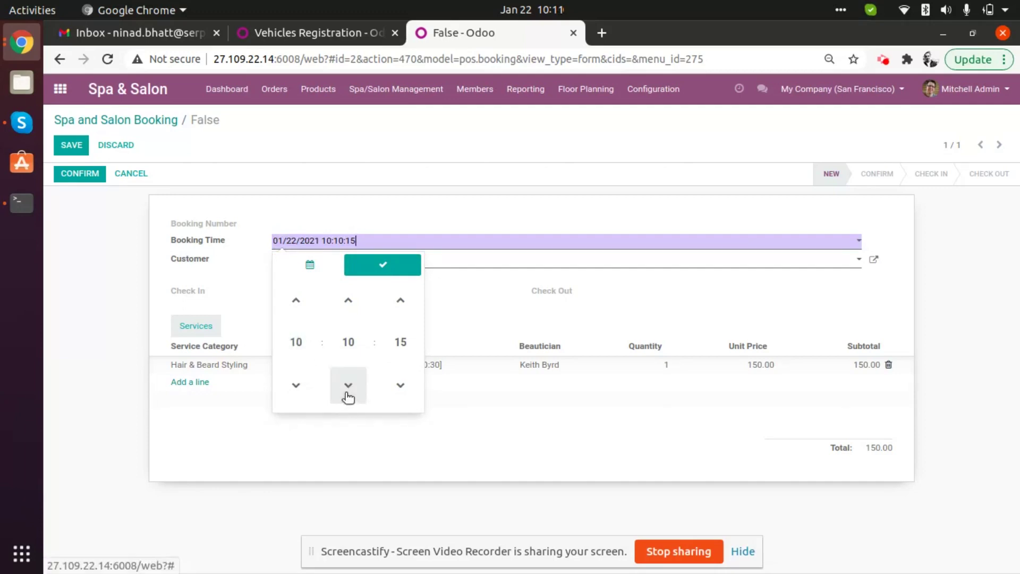
pyautogui.click(348, 342)
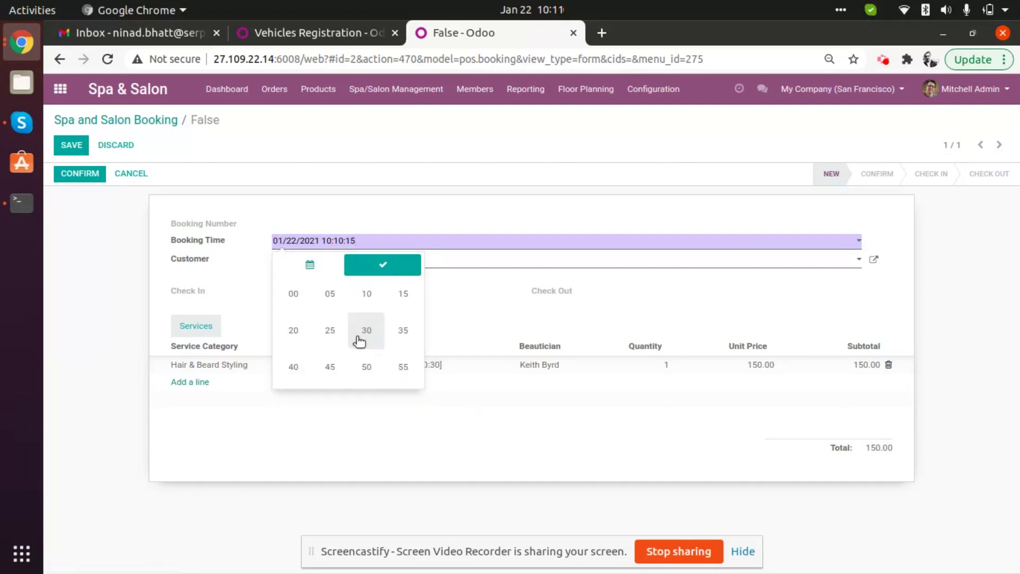
pyautogui.click(403, 301)
pyautogui.click(414, 352)
pyautogui.click(296, 296)
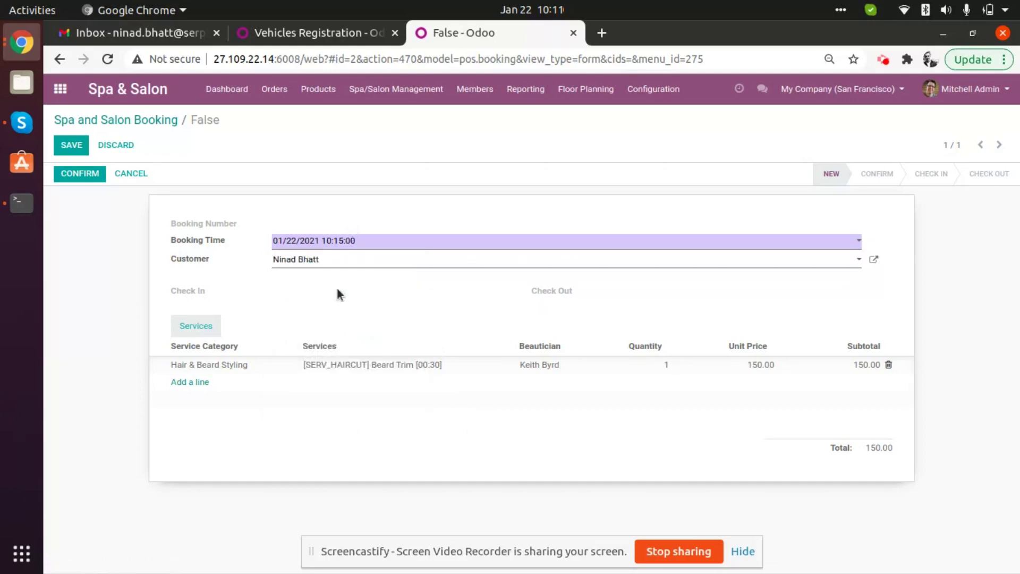
pyautogui.click(79, 143)
pyautogui.click(89, 175)
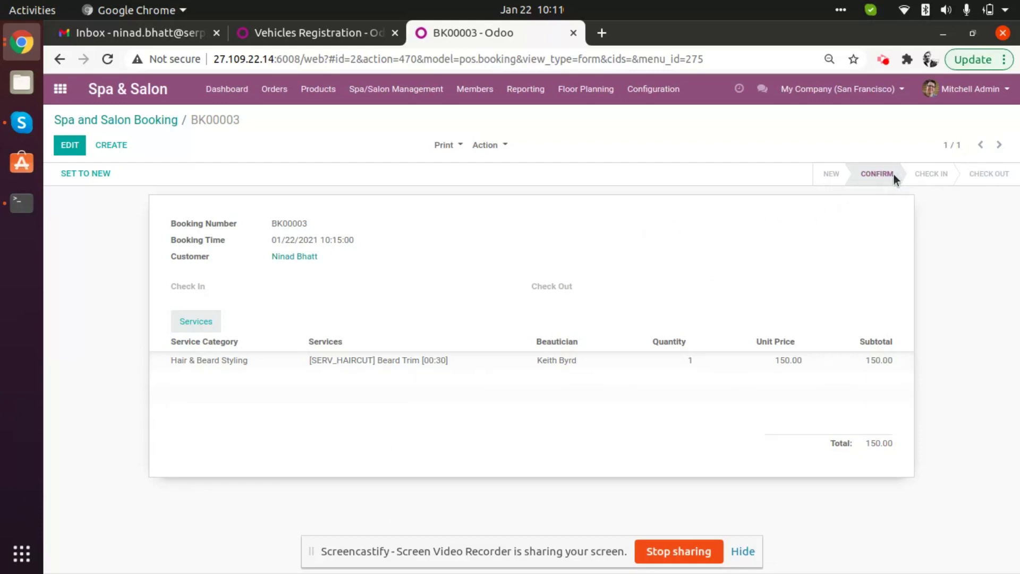
# Step: Review the confirmed booking from the bookings overview, switch to the list view and look at the entries in the Confirm group
pyautogui.click(151, 123)
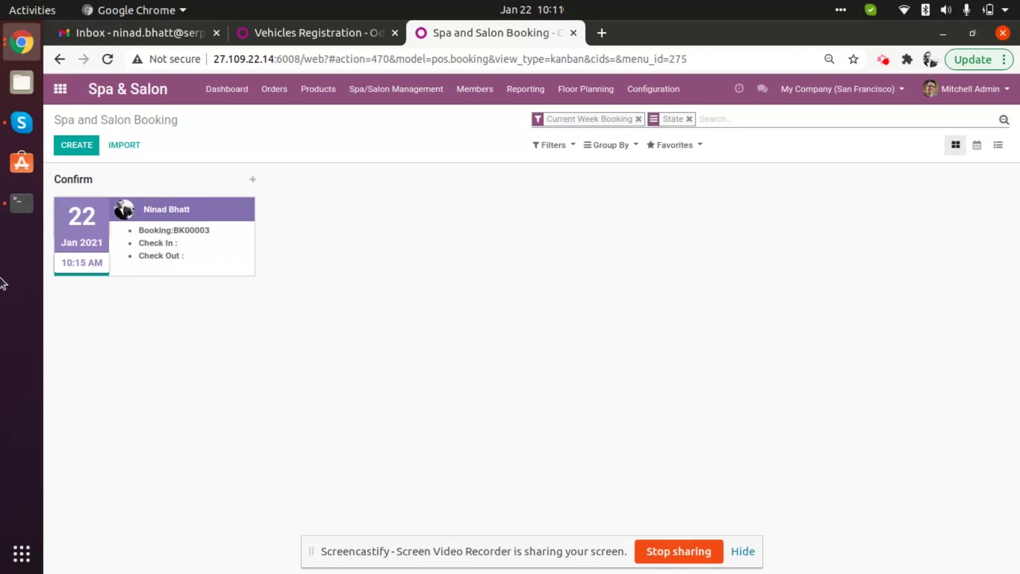
pyautogui.click(222, 255)
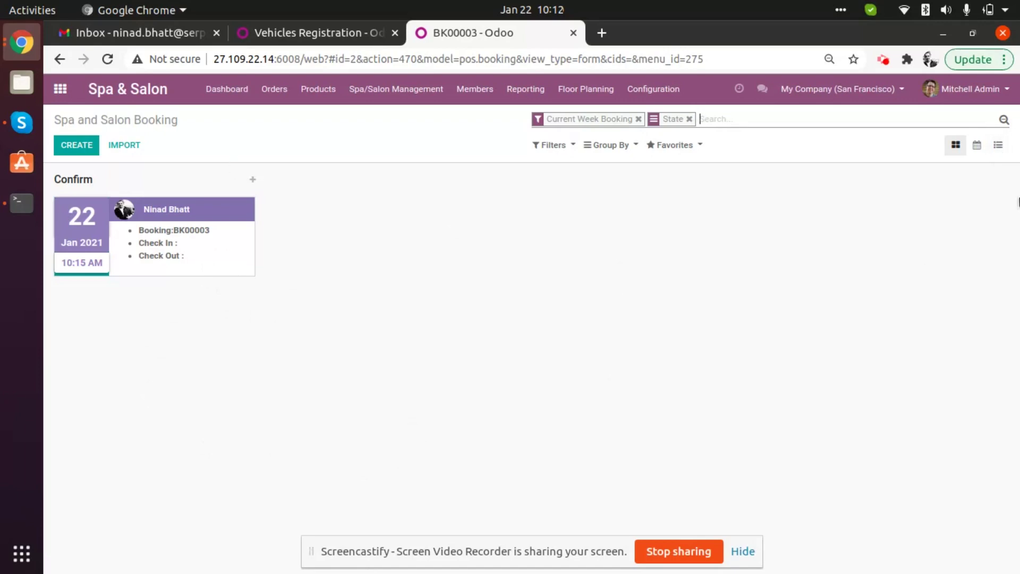
pyautogui.click(1000, 148)
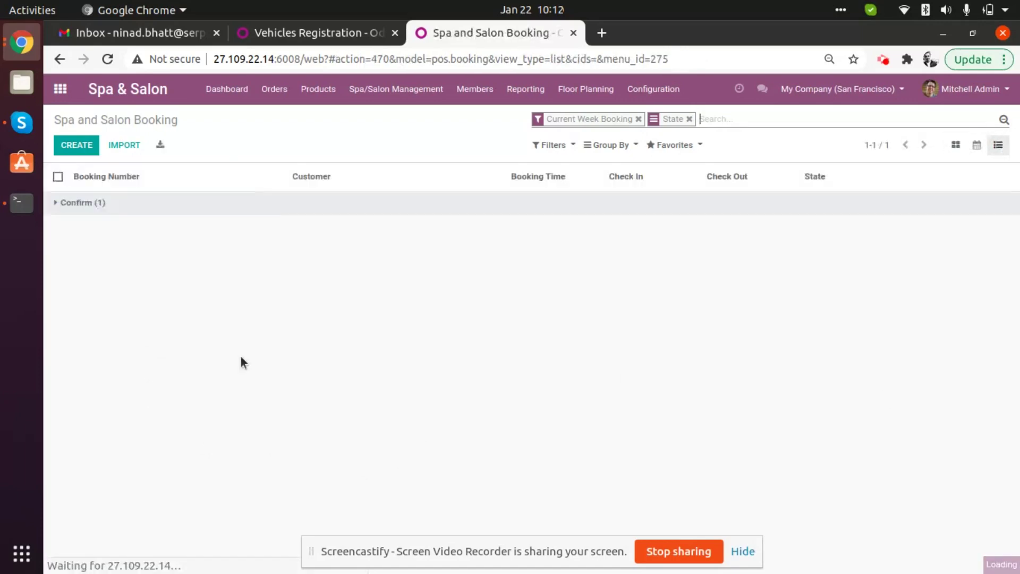
pyautogui.click(132, 206)
pyautogui.click(130, 205)
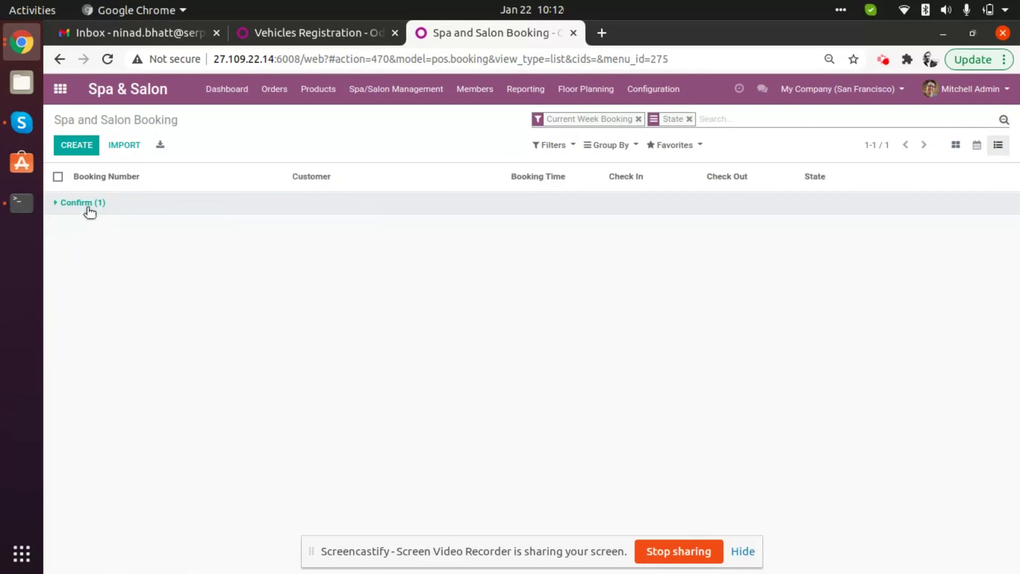
pyautogui.click(122, 210)
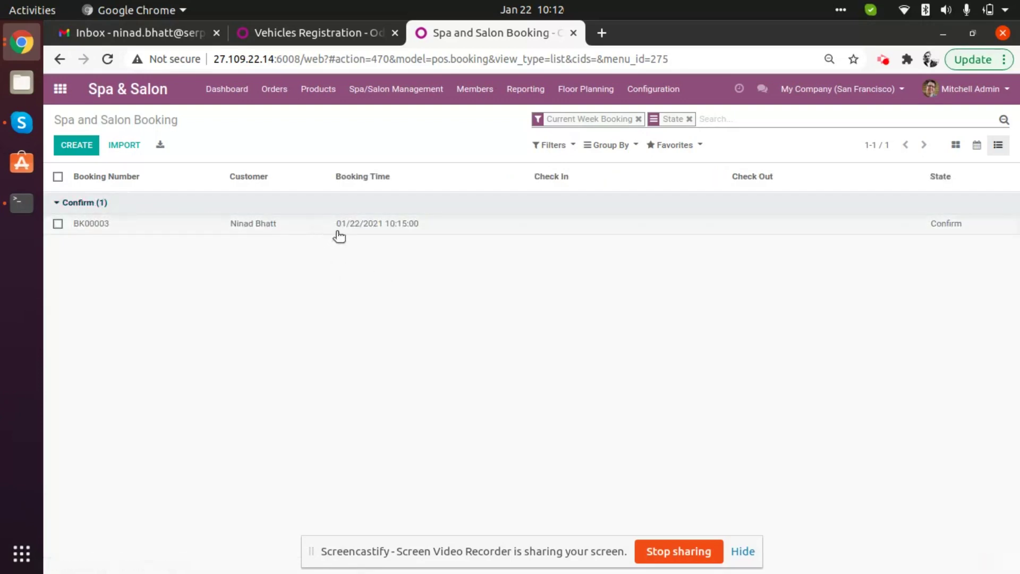
pyautogui.click(155, 211)
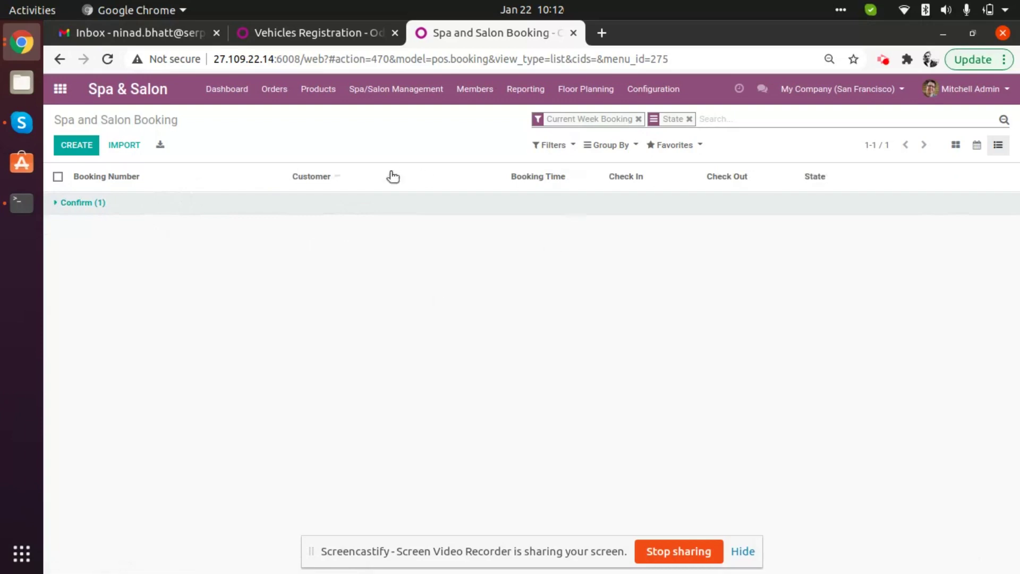
# Step: Open the Spa/Salon Waiting Queue and review the Hair & Beard Styling entry for the booking
pyautogui.click(391, 90)
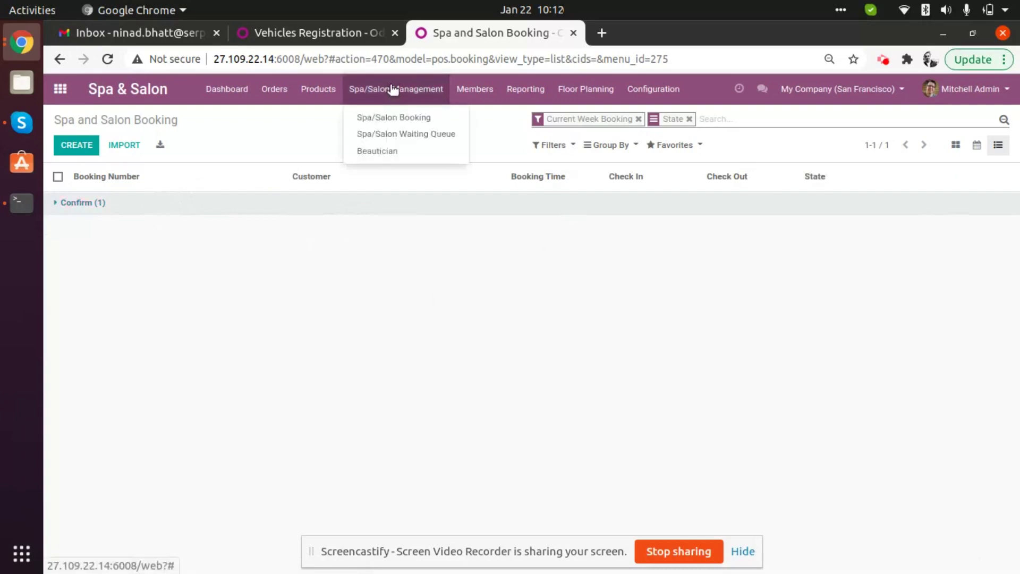
pyautogui.click(410, 138)
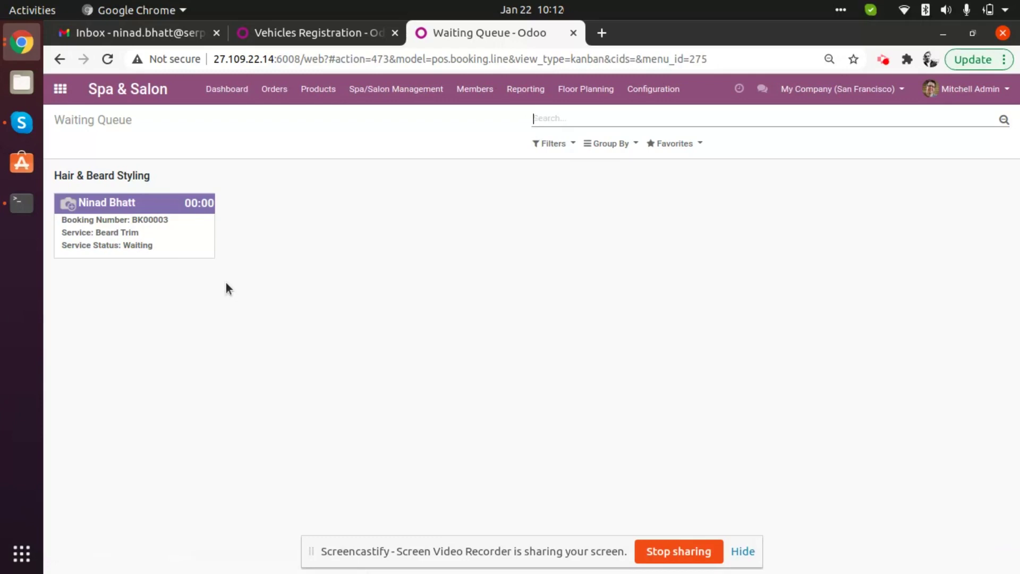
pyautogui.click(398, 86)
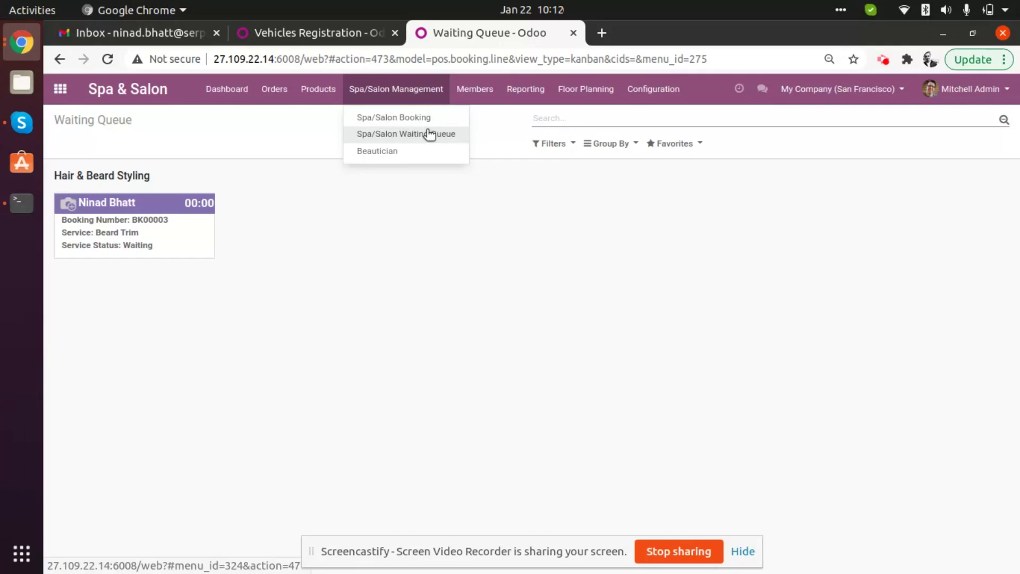
# Step: Open the Beautician list and review the employees in the Available group
pyautogui.click(400, 150)
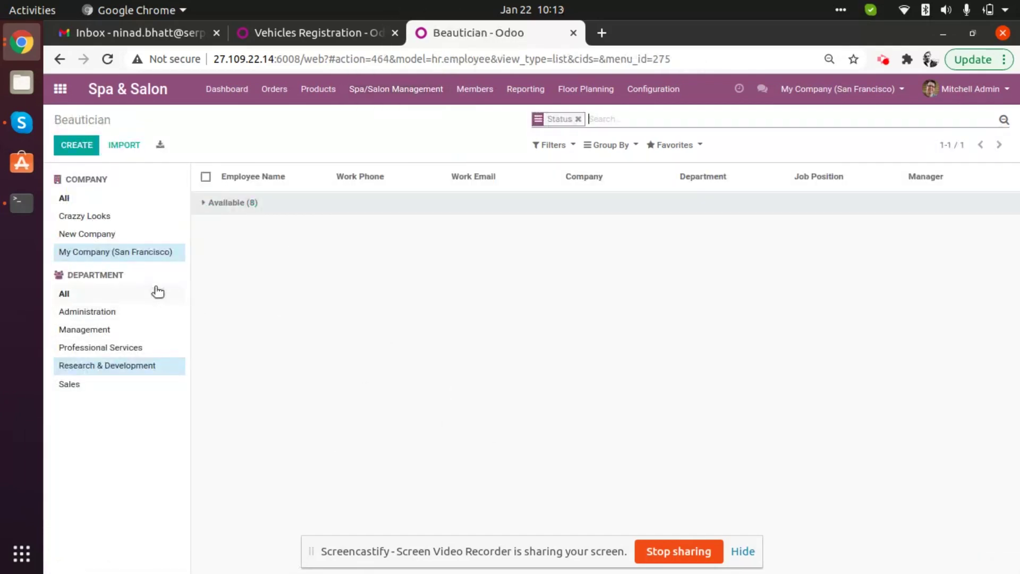
pyautogui.click(278, 210)
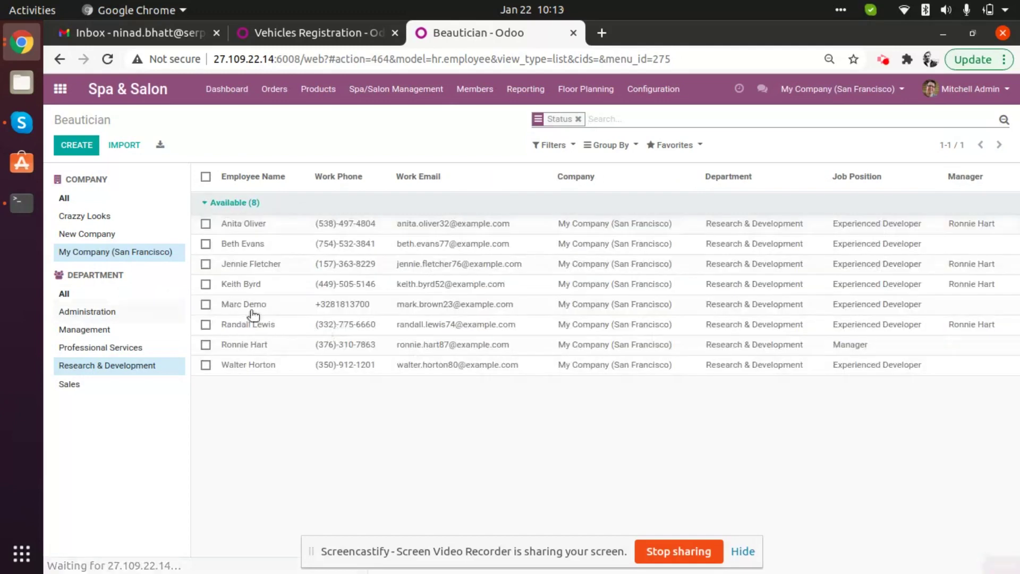
pyautogui.click(284, 209)
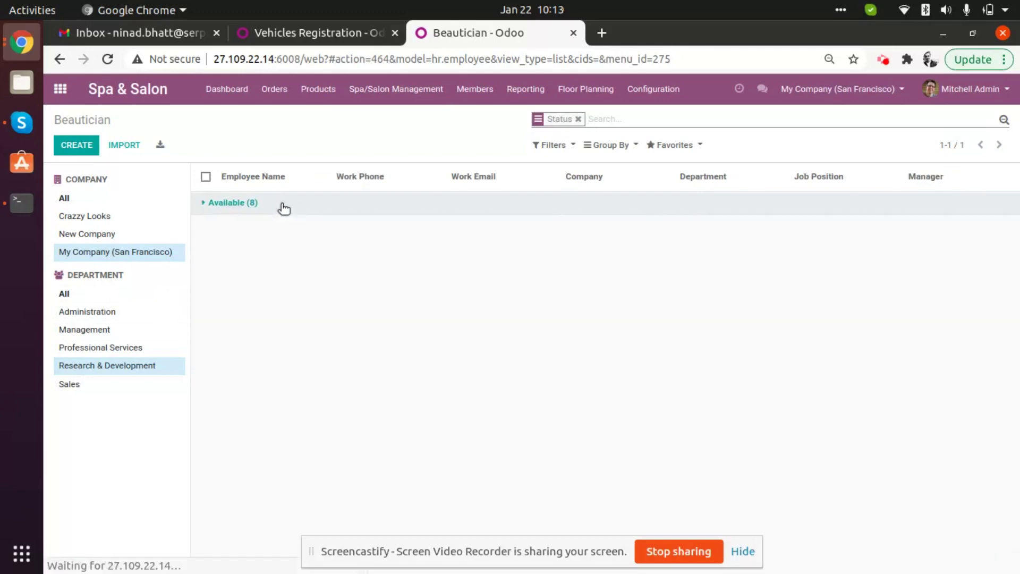
# Step: Start a new Spa/Salon booking, enter a customer name and cancel creating it as a new customer
pyautogui.click(378, 90)
pyautogui.click(408, 123)
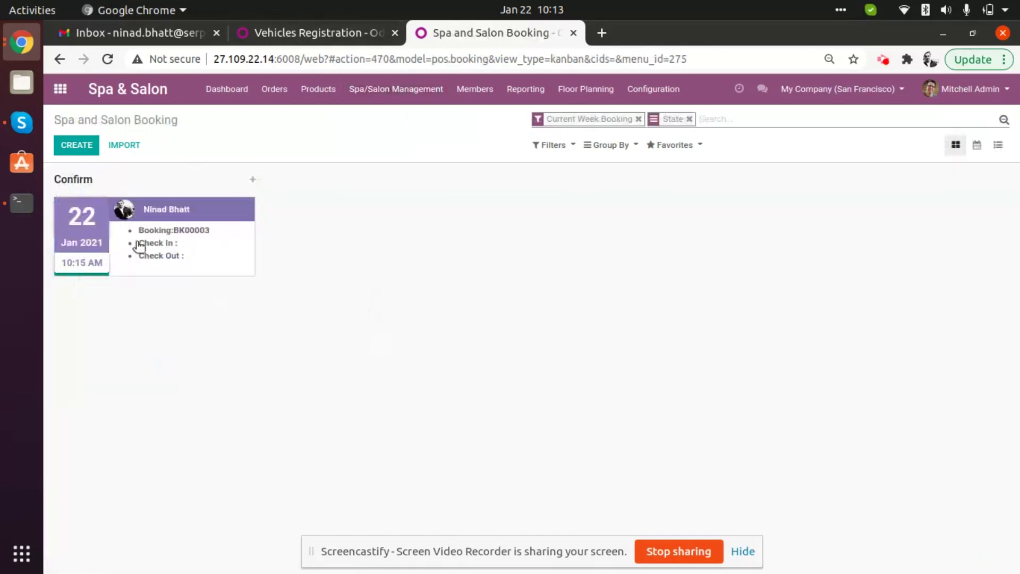
pyautogui.click(68, 150)
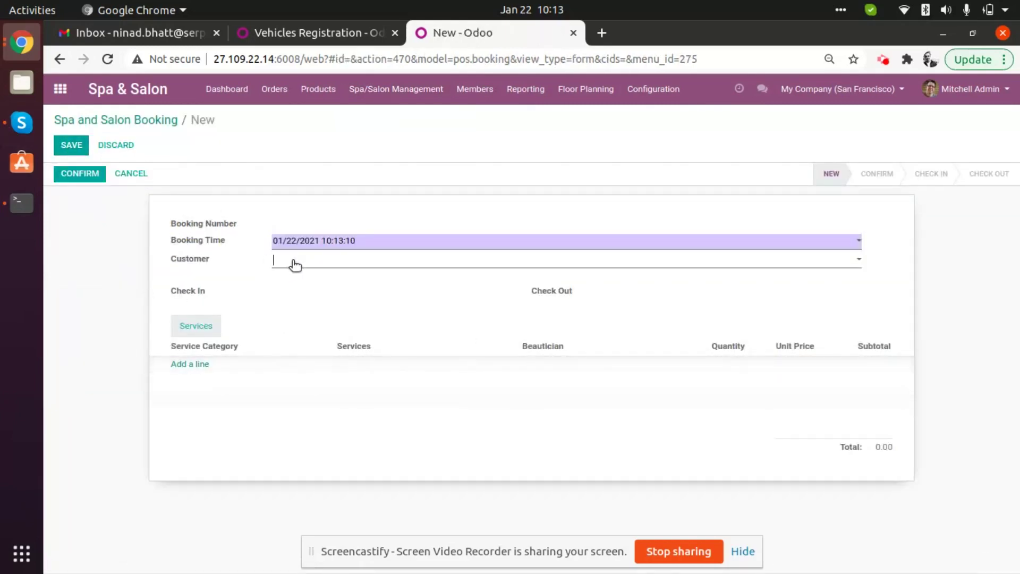
pyautogui.write('ninadd')
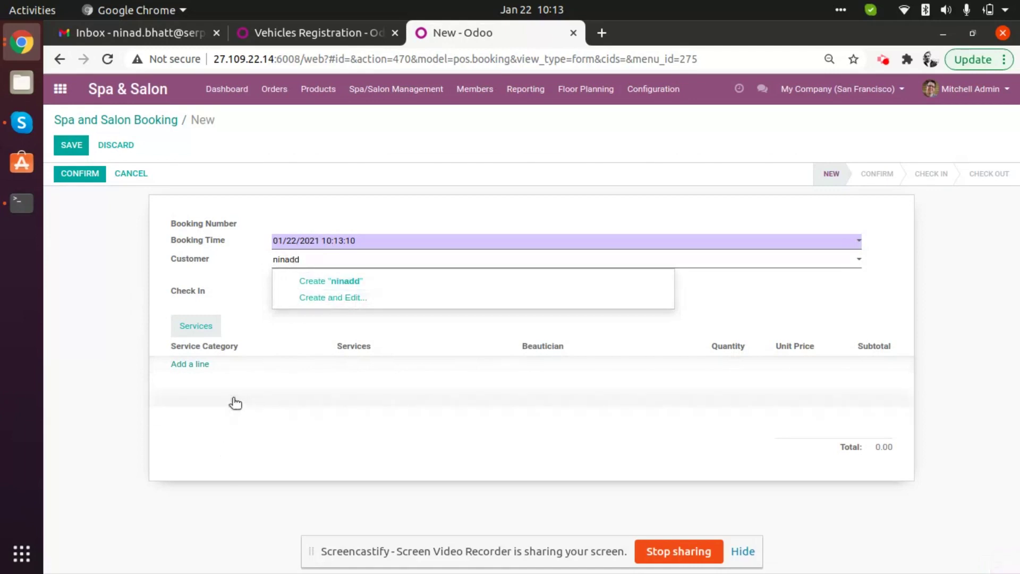
pyautogui.click(201, 372)
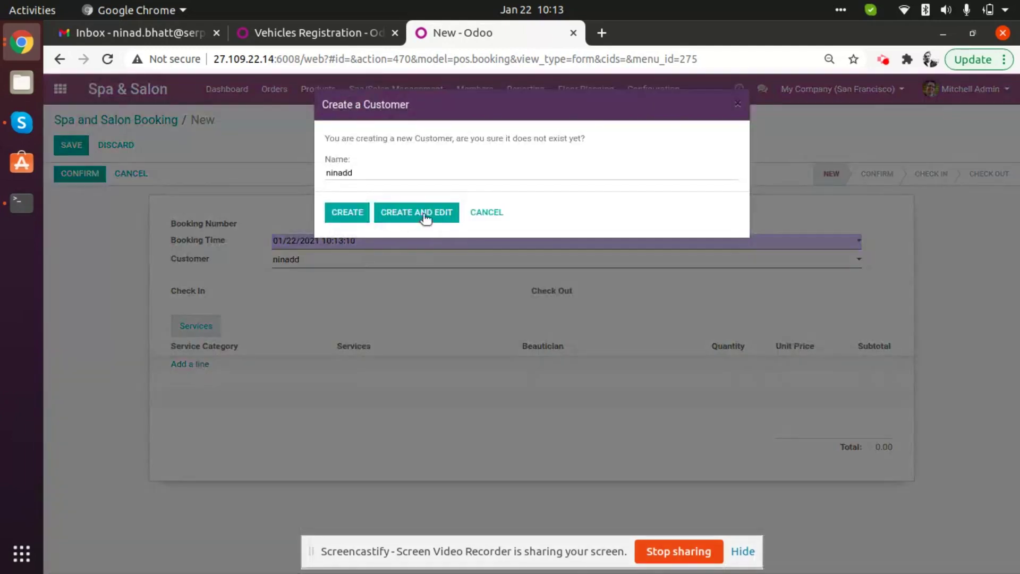
pyautogui.click(487, 213)
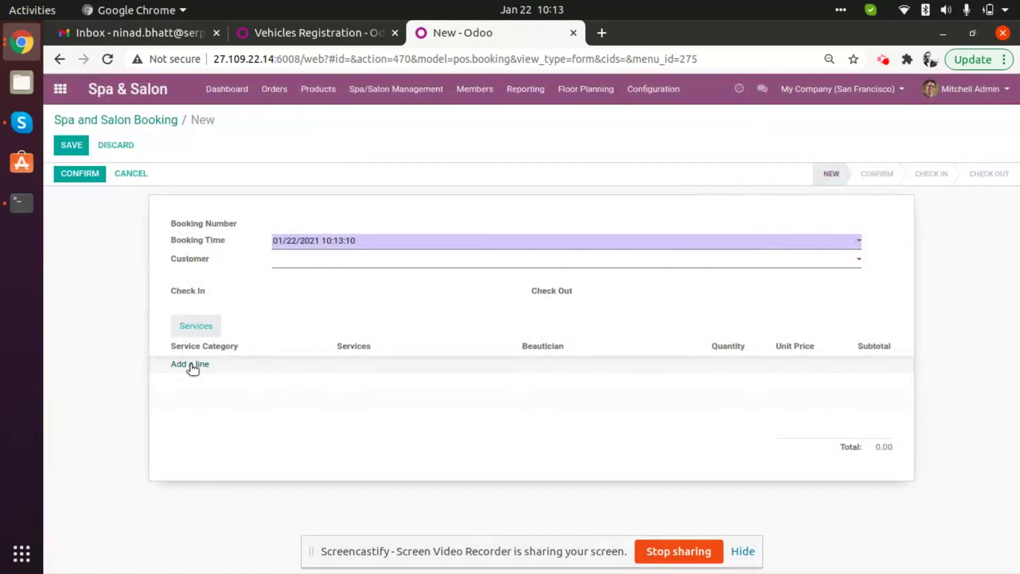
# Step: Add a Hair & Beard Styling line for Men's Haircut, check the selectable beauticians and discard the booking
pyautogui.click(194, 365)
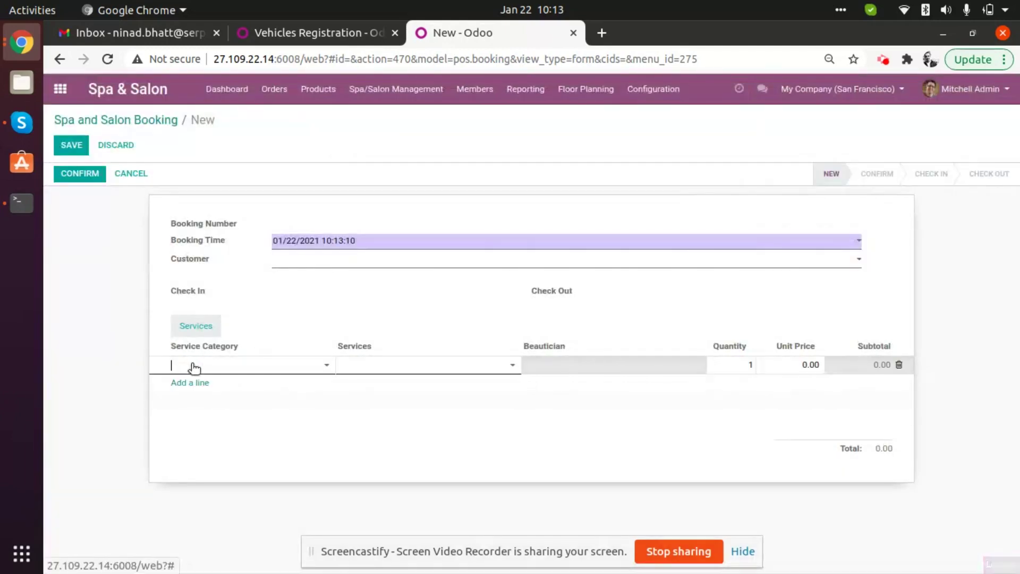
pyautogui.click(303, 369)
pyautogui.click(275, 408)
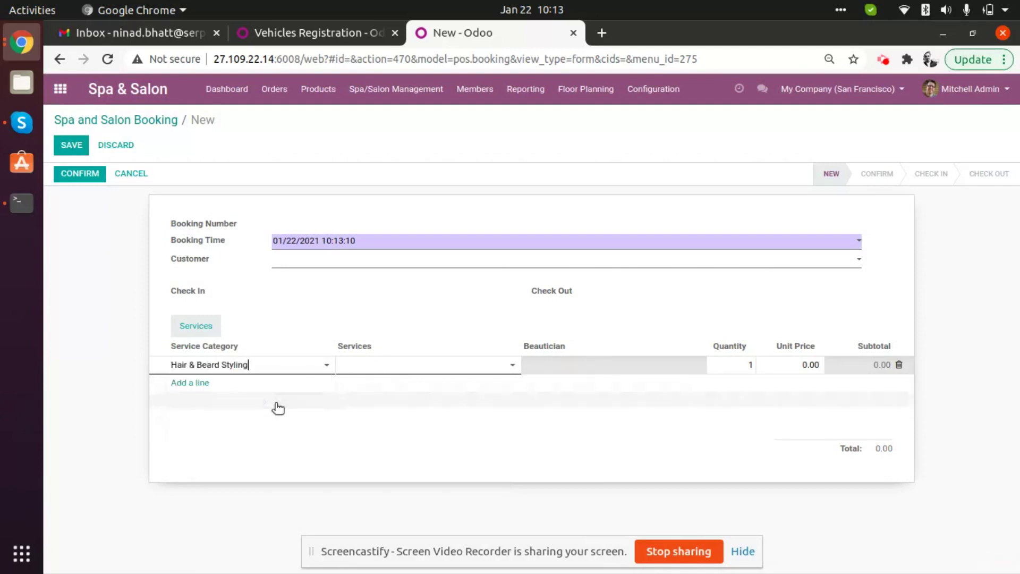
pyautogui.click(441, 367)
pyautogui.click(418, 420)
pyautogui.click(592, 372)
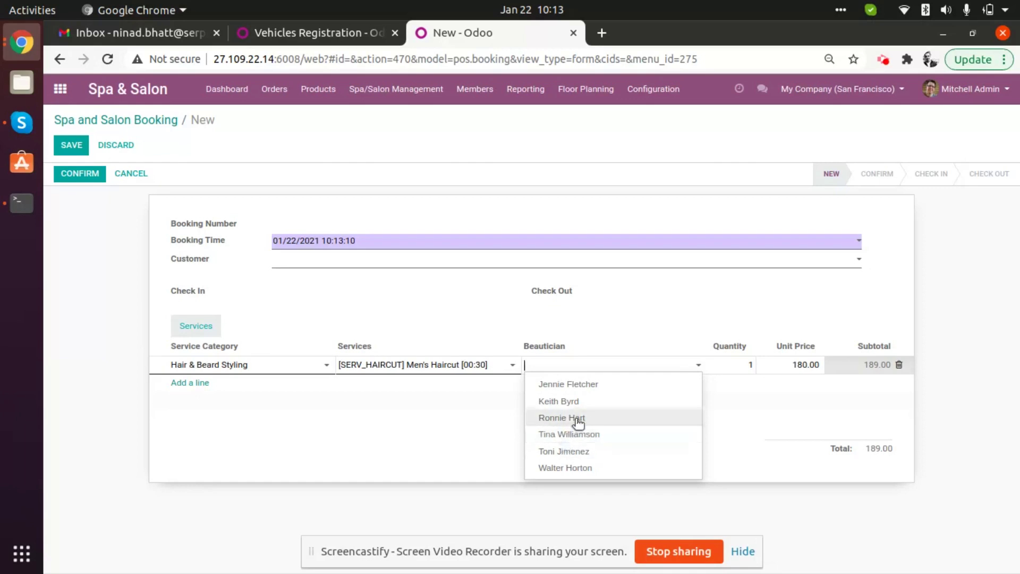
pyautogui.click(122, 151)
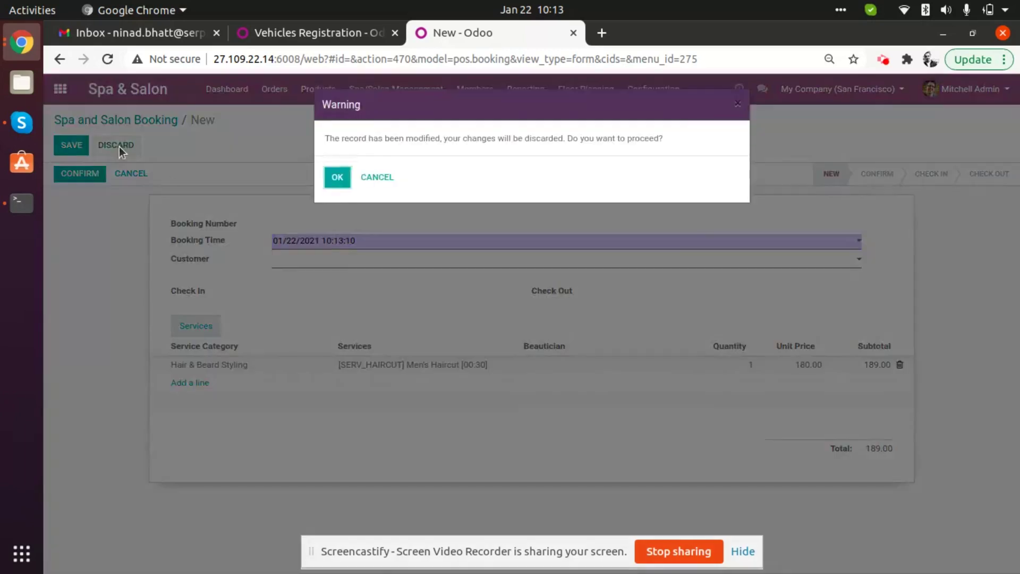
pyautogui.click(350, 173)
# Step: Review the available beauticians in the Professional Services department, and view and discard a blank beautician record
pyautogui.click(370, 91)
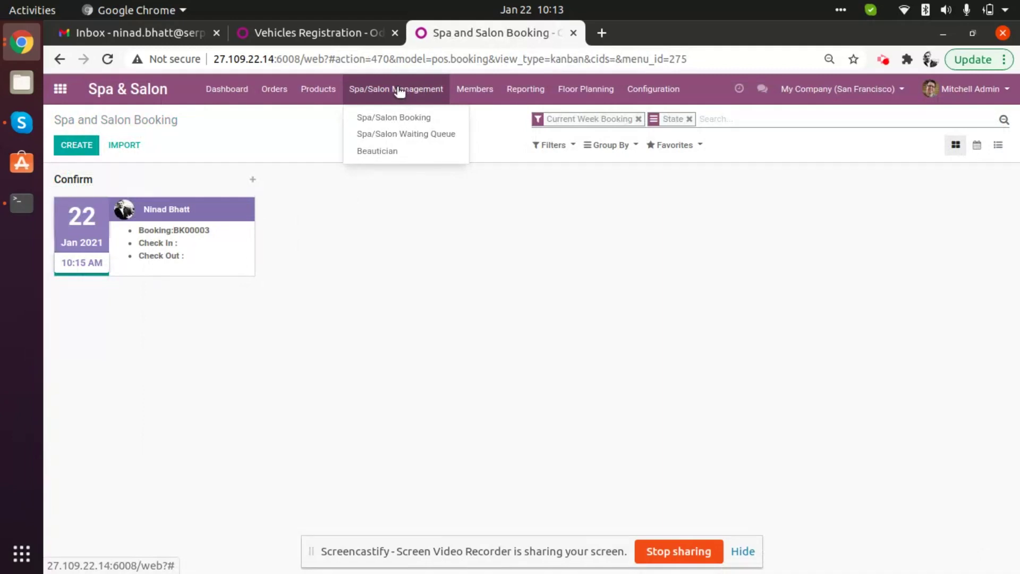
pyautogui.click(383, 151)
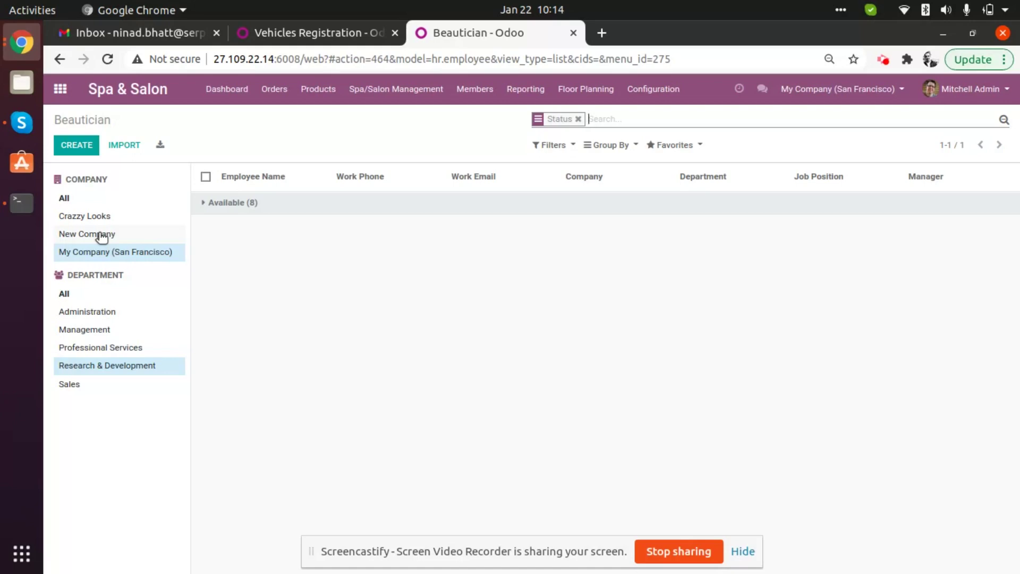
pyautogui.click(117, 353)
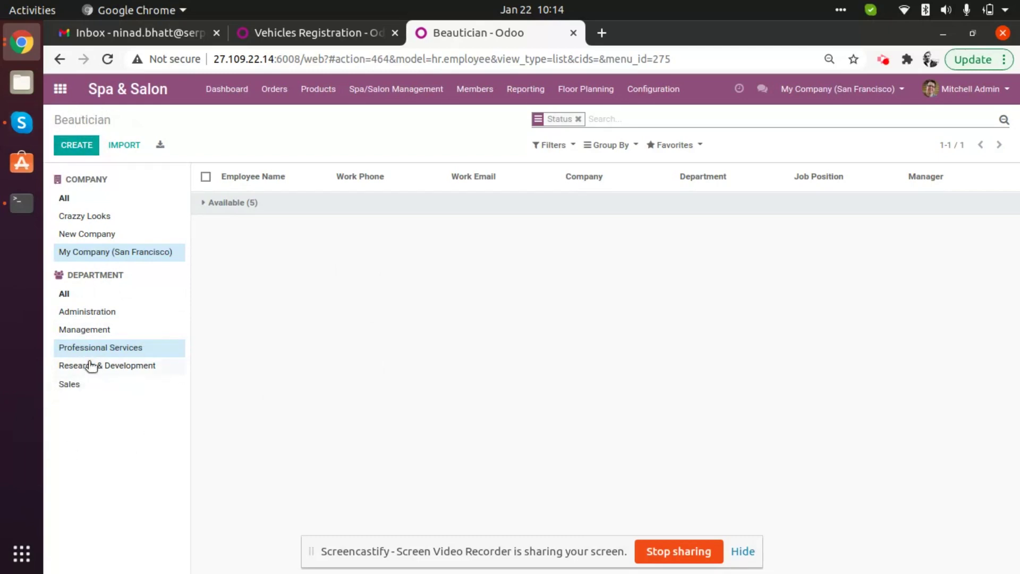
pyautogui.click(250, 203)
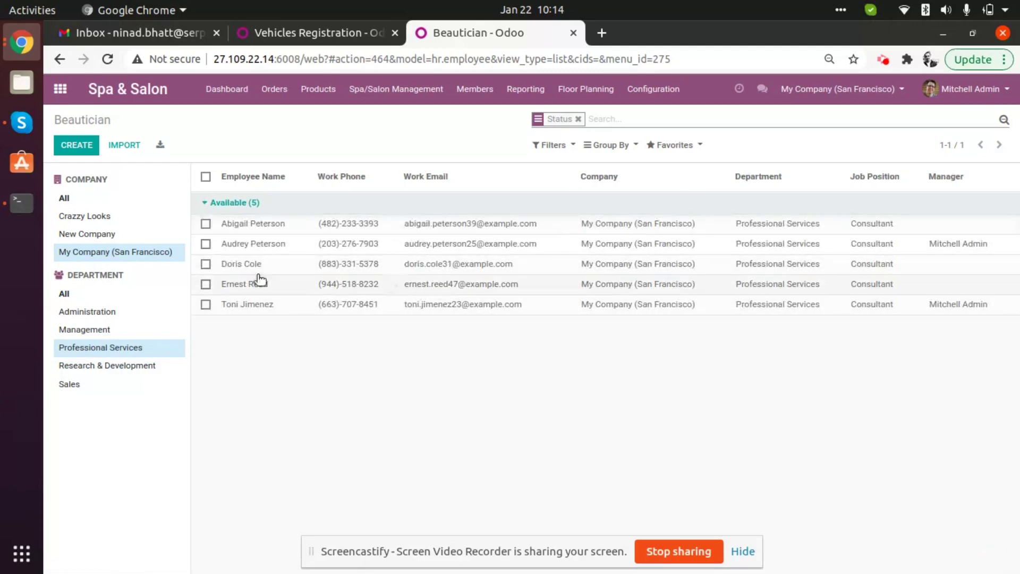
pyautogui.click(86, 151)
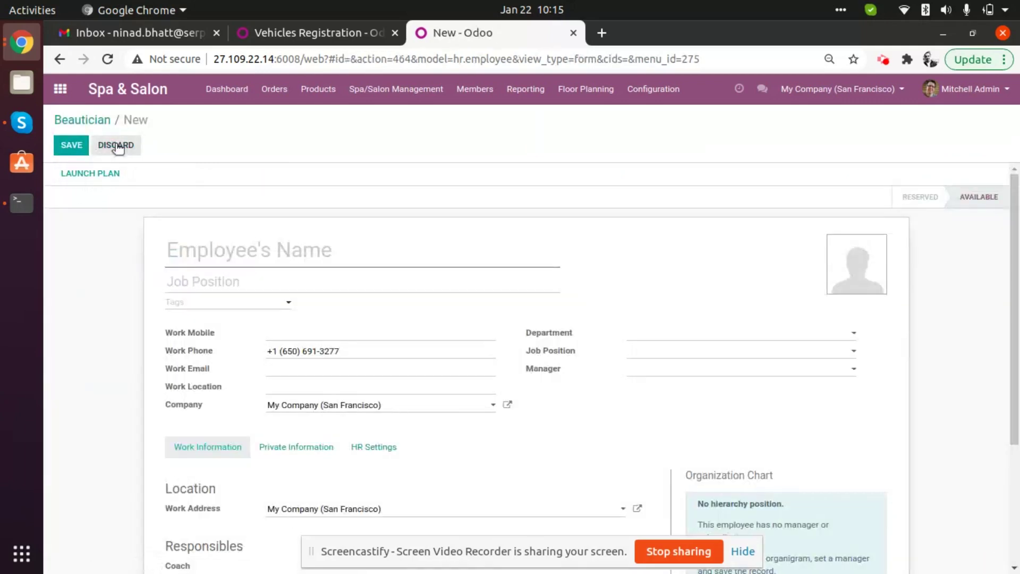
pyautogui.click(116, 147)
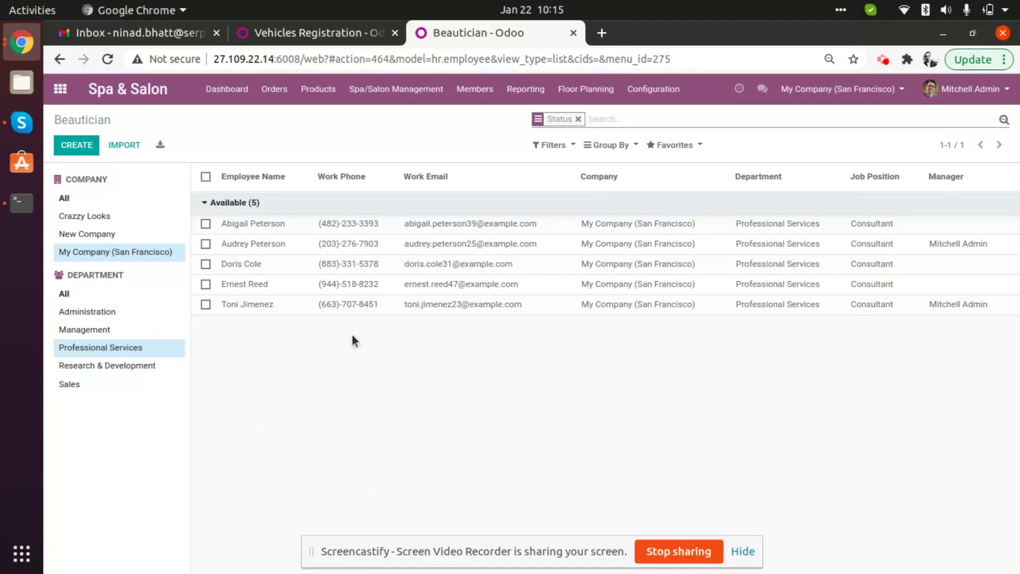
# Step: Open the Members Analysis report and view it as a pivot table
pyautogui.click(417, 89)
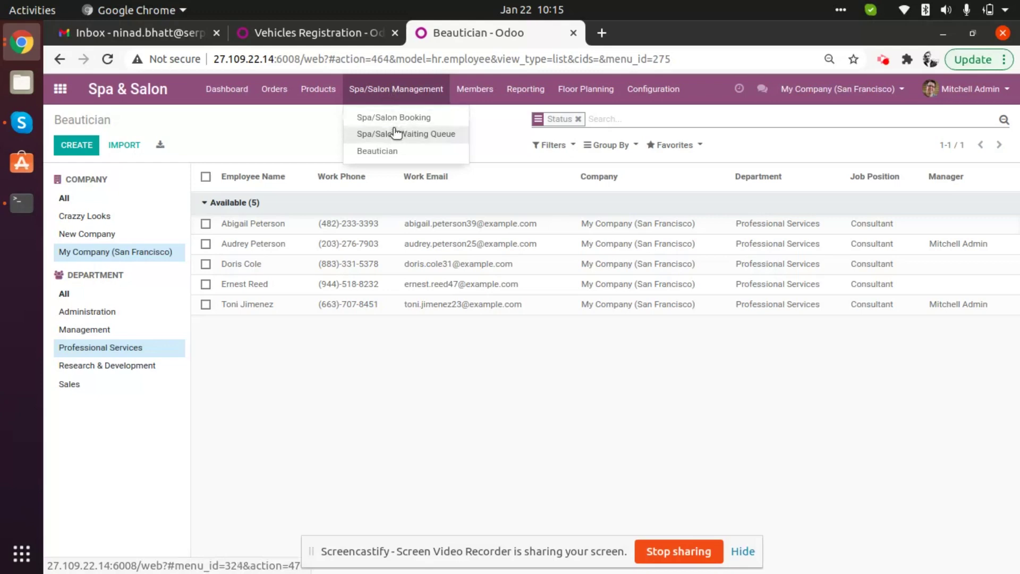
pyautogui.moveTo(480, 95)
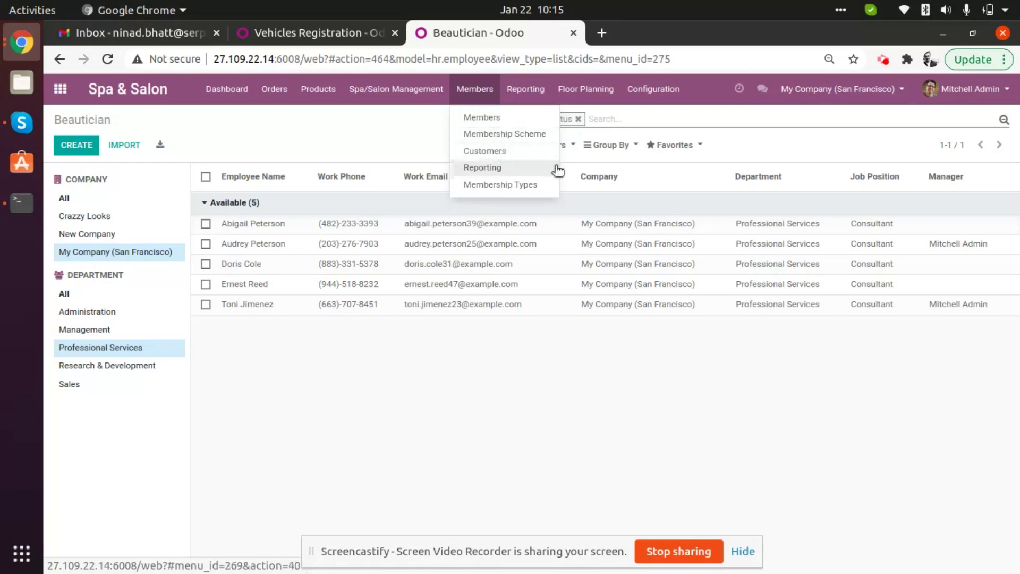
pyautogui.click(505, 167)
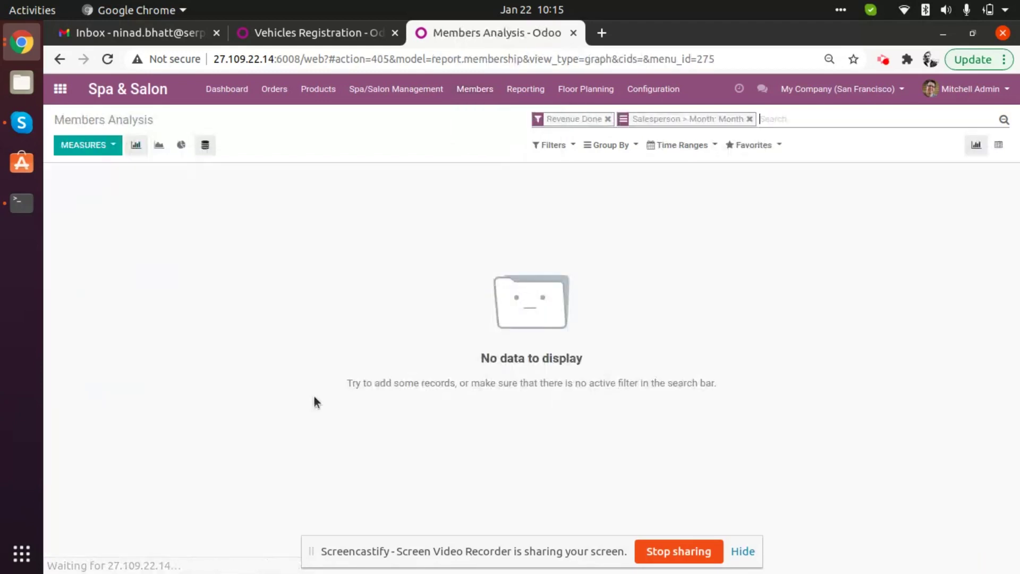
pyautogui.click(999, 144)
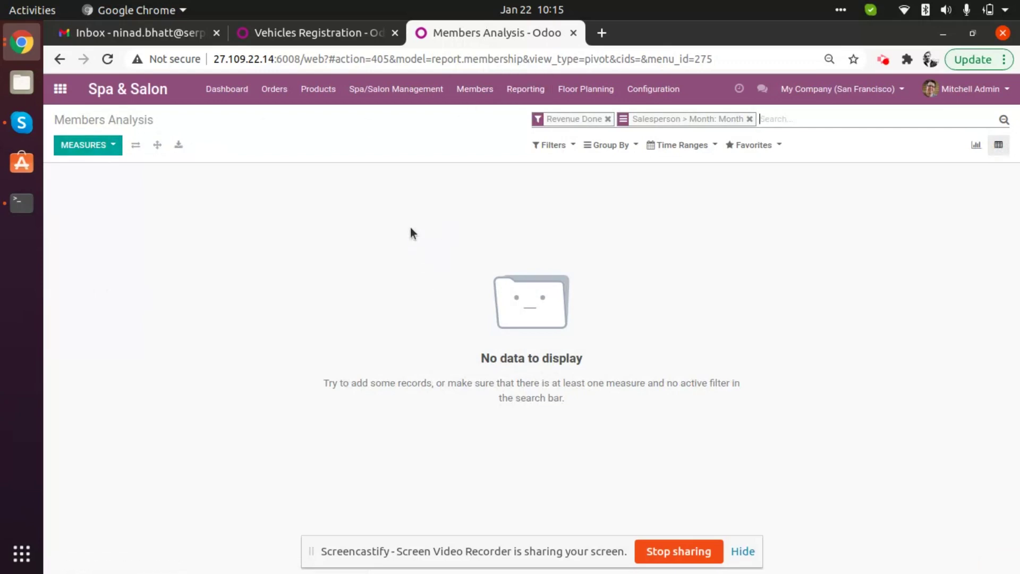
# Step: Create a new membership type record named Gold Membership
pyautogui.click(475, 89)
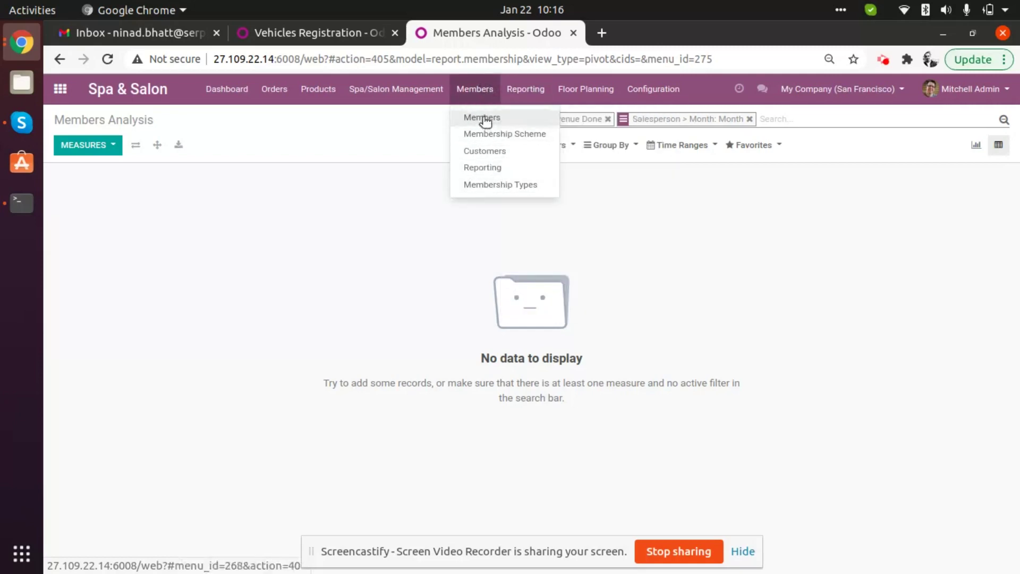
pyautogui.click(510, 185)
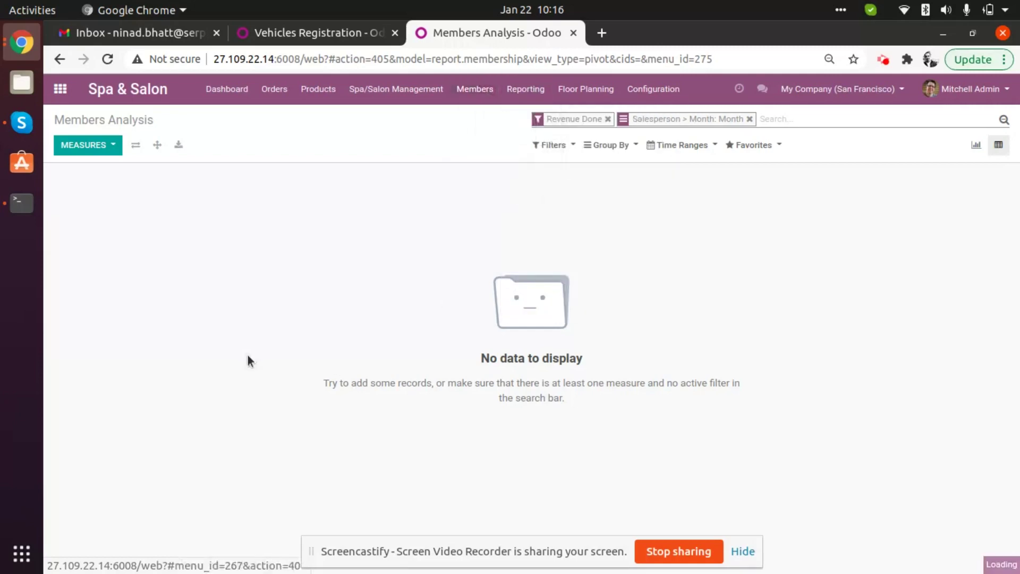
pyautogui.click(87, 149)
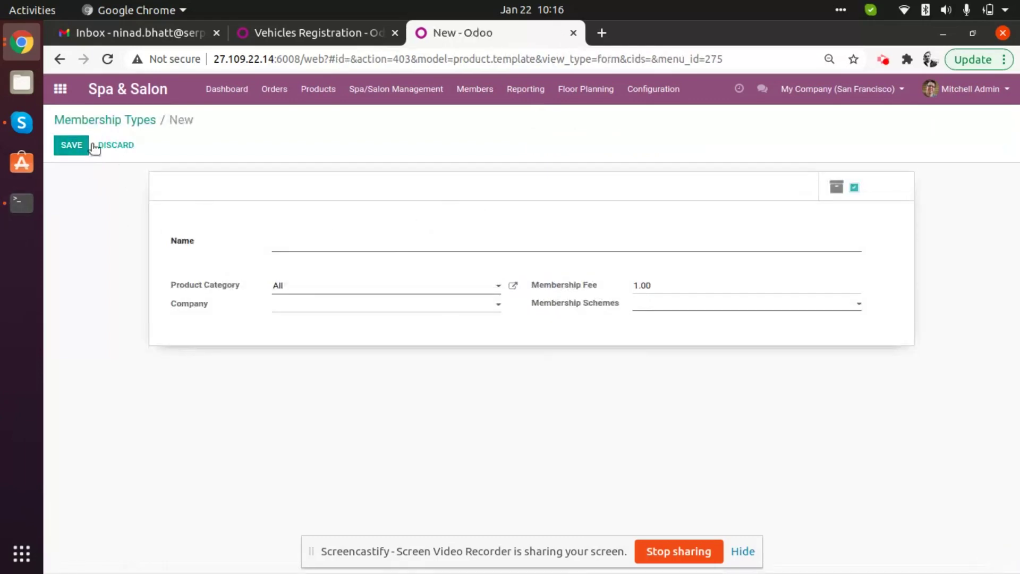
pyautogui.click(315, 243)
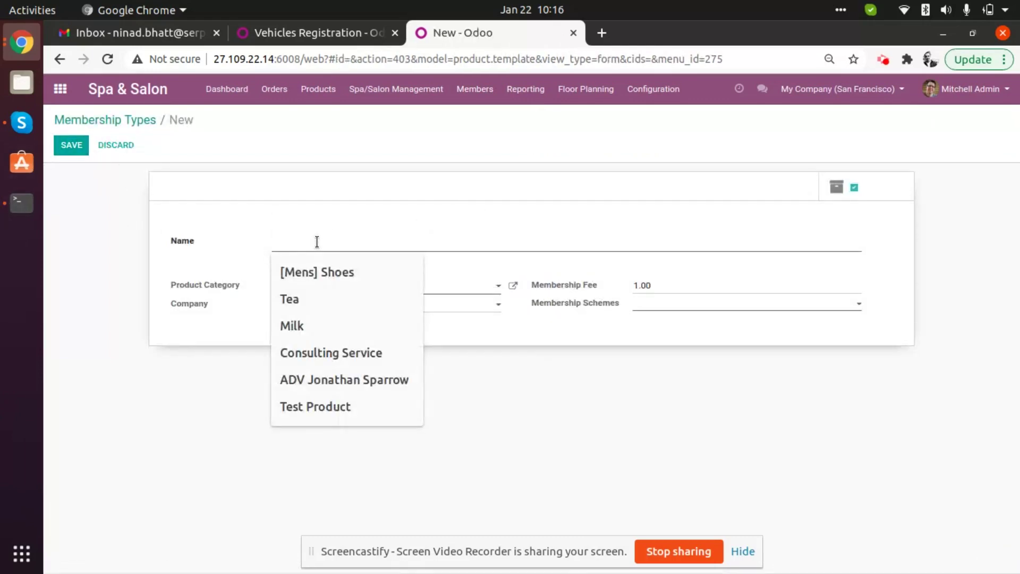
pyautogui.write('God')
pyautogui.press('BackSpace')
pyautogui.press('BackSpace')
pyautogui.write('ld')
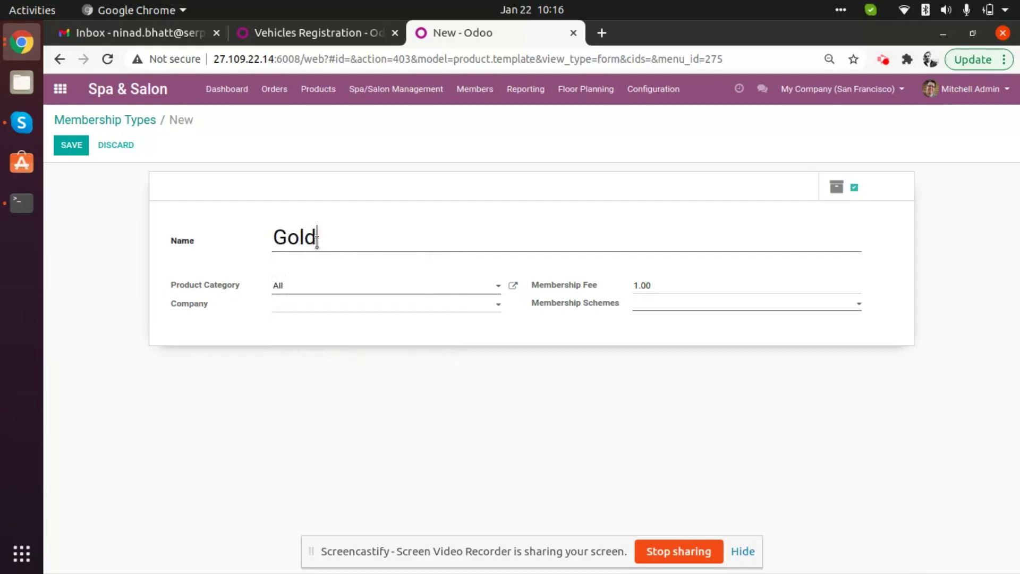
pyautogui.write(' Membership')
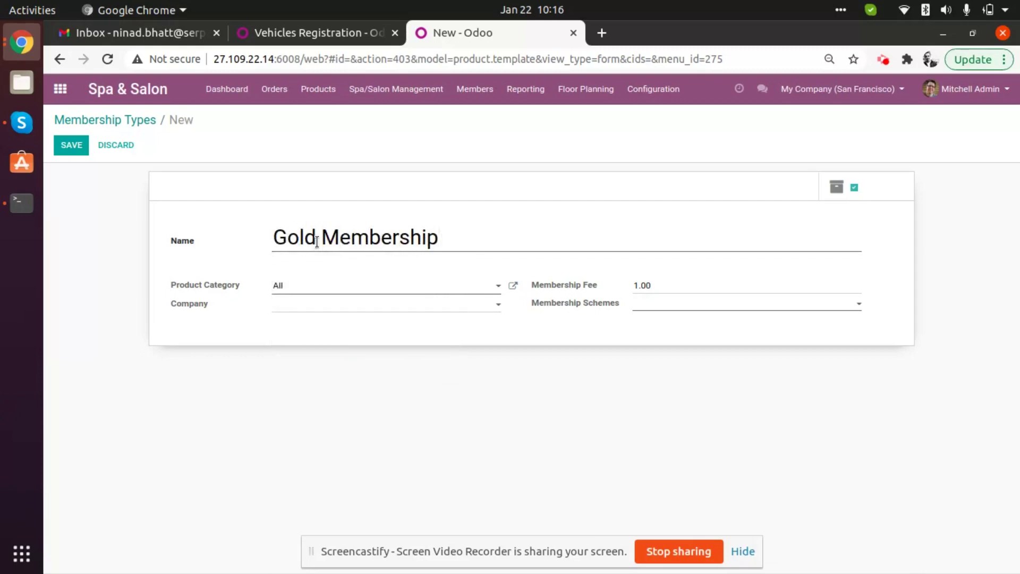
# Step: Set the membership type's product category to All, company to My Company (San Francisco) and membership fee to 2000
pyautogui.click(376, 289)
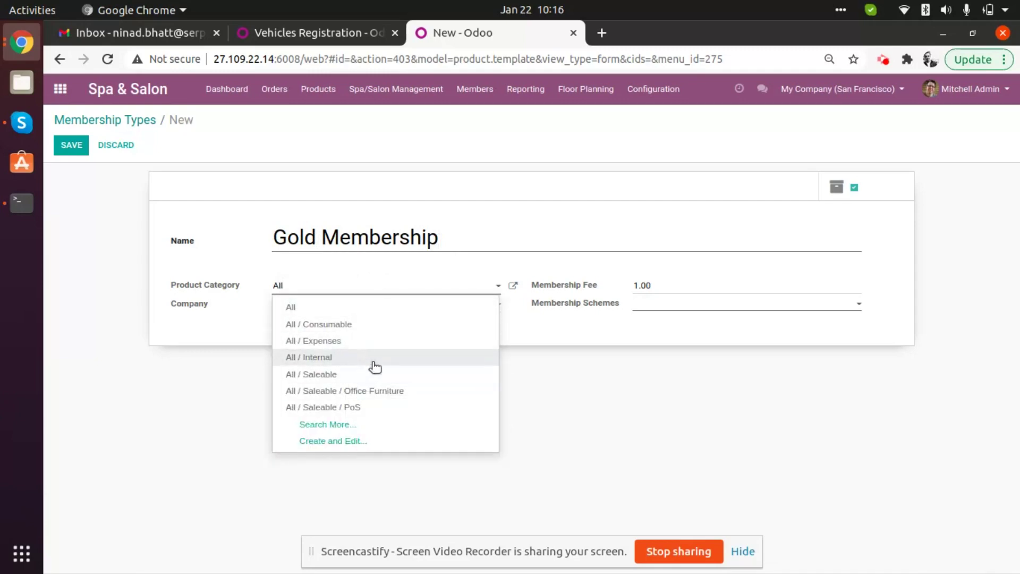
pyautogui.click(330, 313)
pyautogui.click(339, 307)
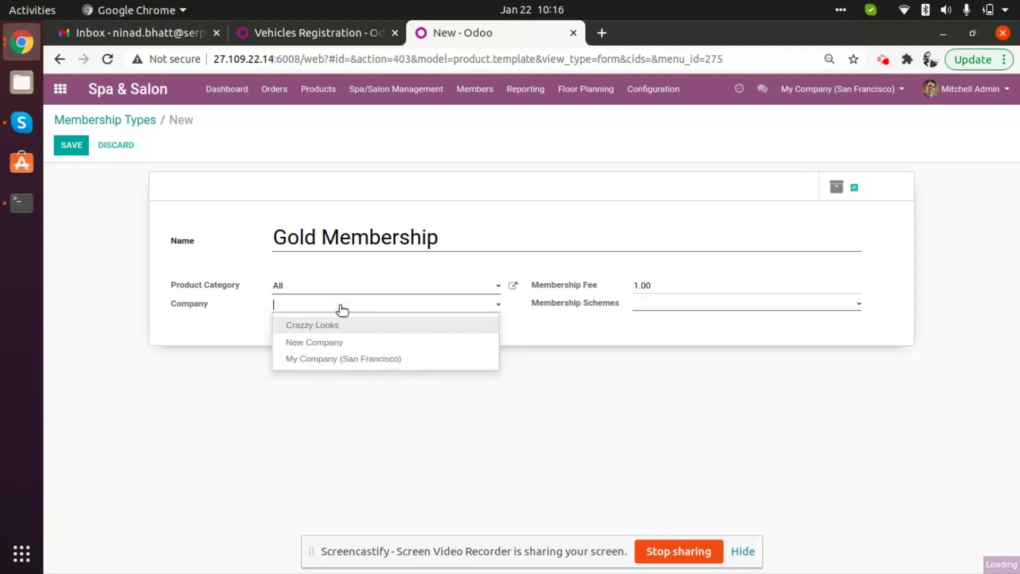
pyautogui.click(328, 359)
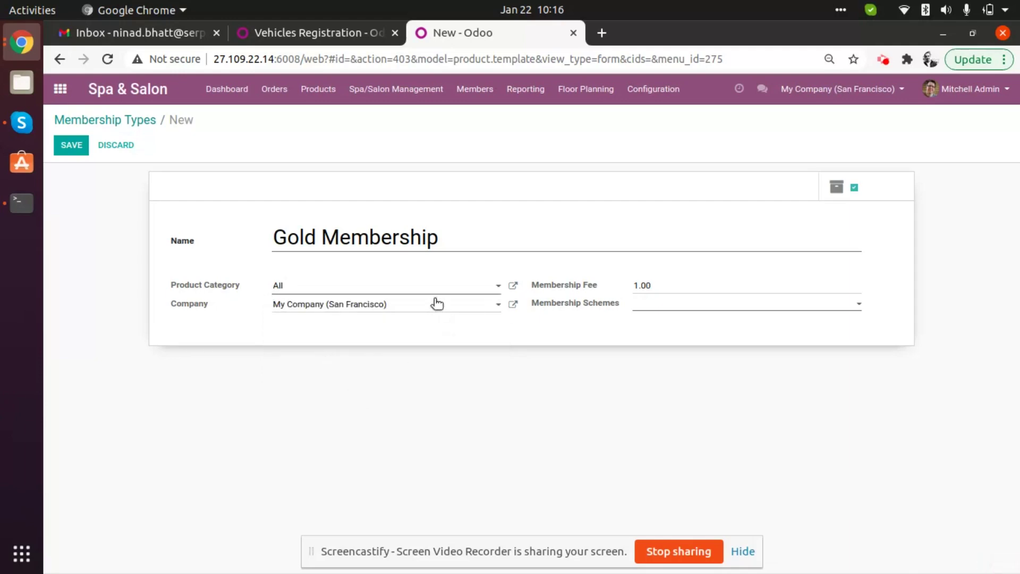
pyautogui.doubleClick(663, 285)
pyautogui.write('2000')
# Step: Check the choices for Membership Schemes and discard the unsaved Gold Membership record
pyautogui.click(697, 310)
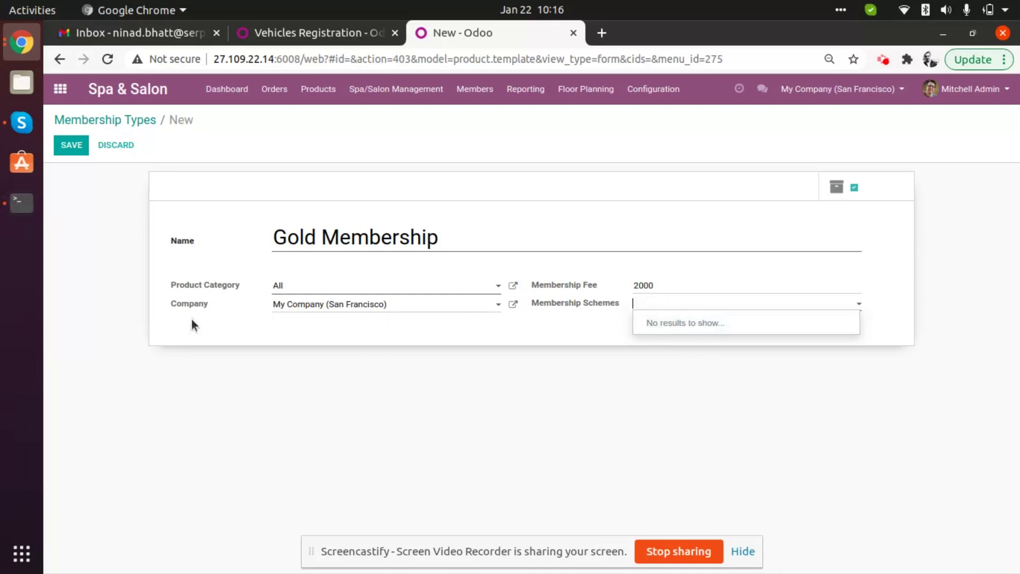
pyautogui.click(640, 400)
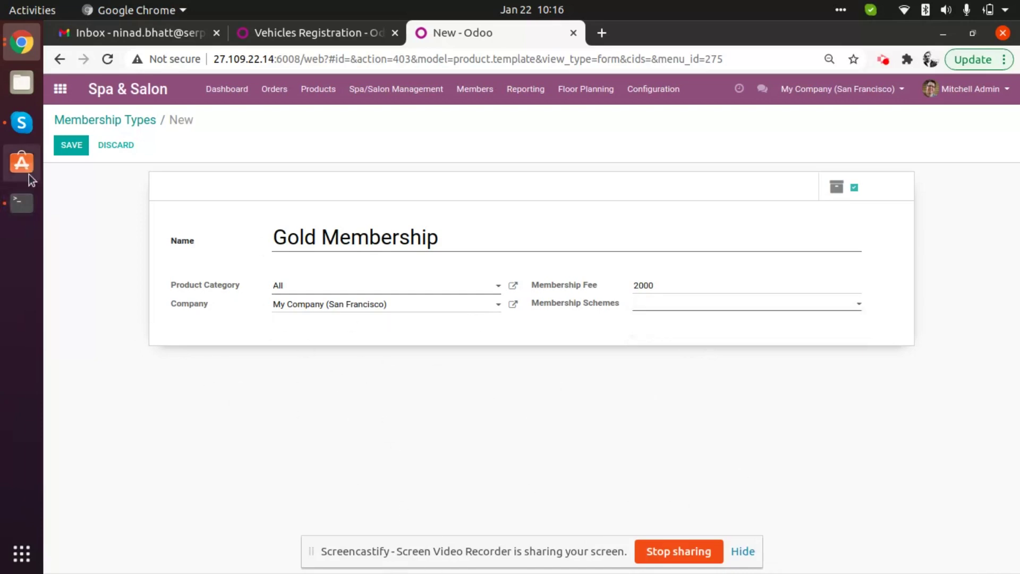
pyautogui.click(118, 148)
pyautogui.click(337, 177)
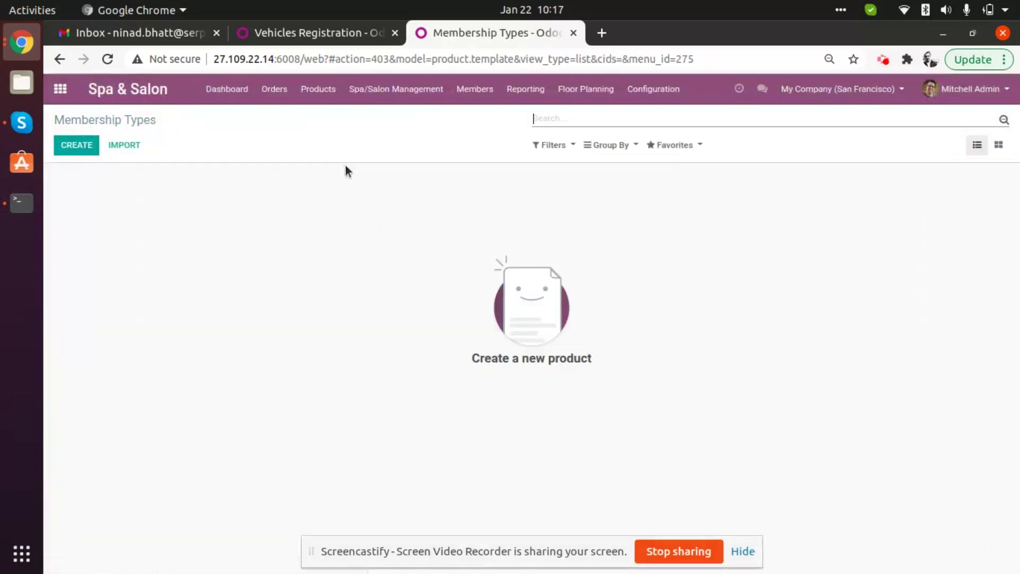
# Step: Start a new membership scheme record and look over its form, leaving the Scheme Name empty
pyautogui.click(476, 88)
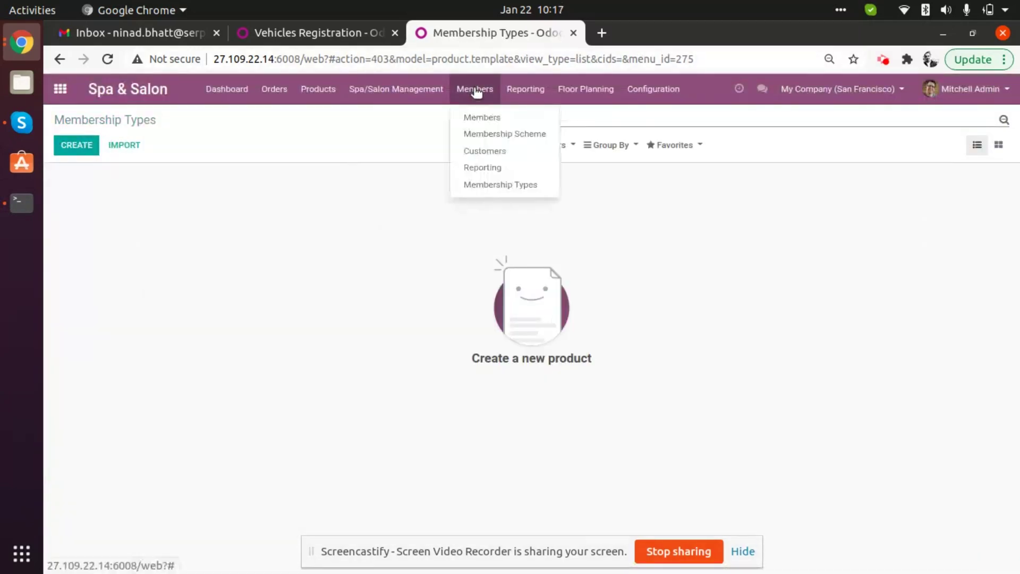
pyautogui.click(508, 133)
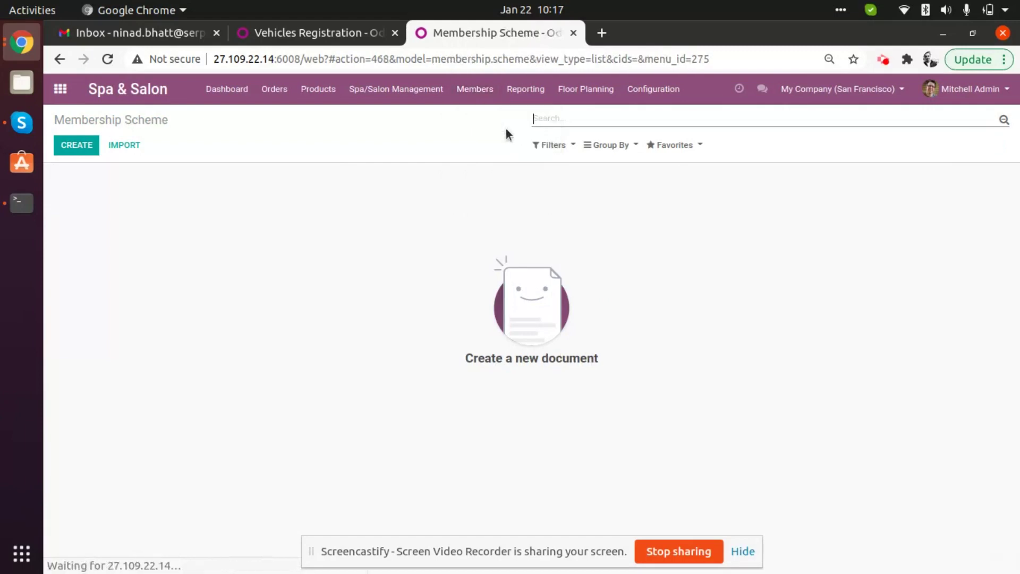
pyautogui.click(86, 147)
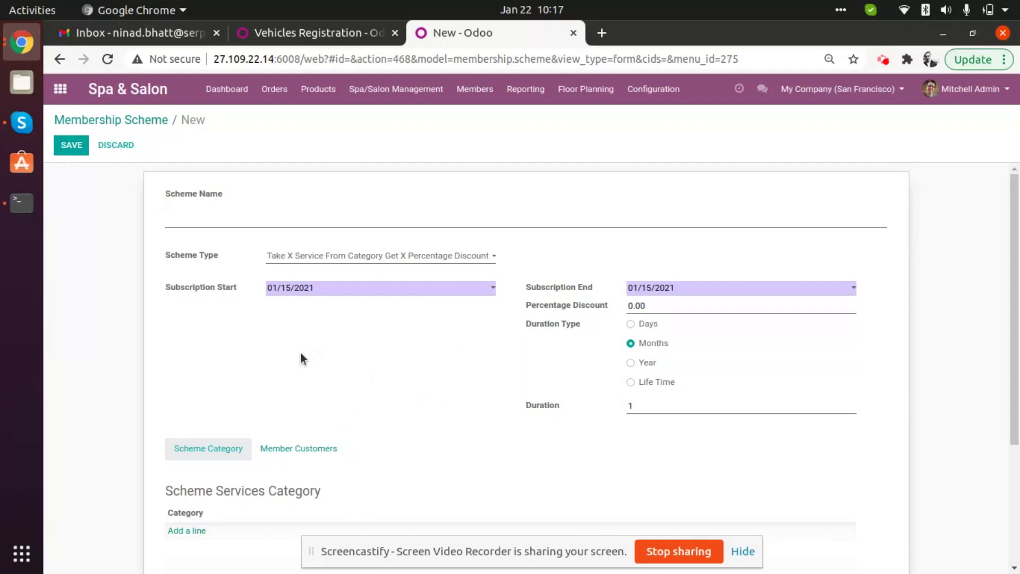
pyautogui.scroll(-1, 357, 382)
pyautogui.scroll(1, 350, 379)
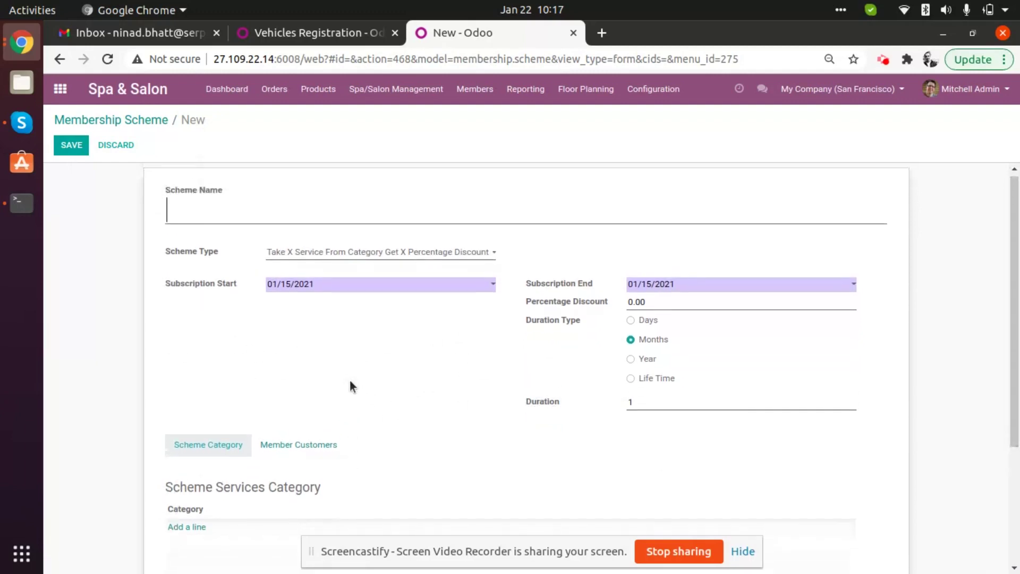
pyautogui.click(353, 218)
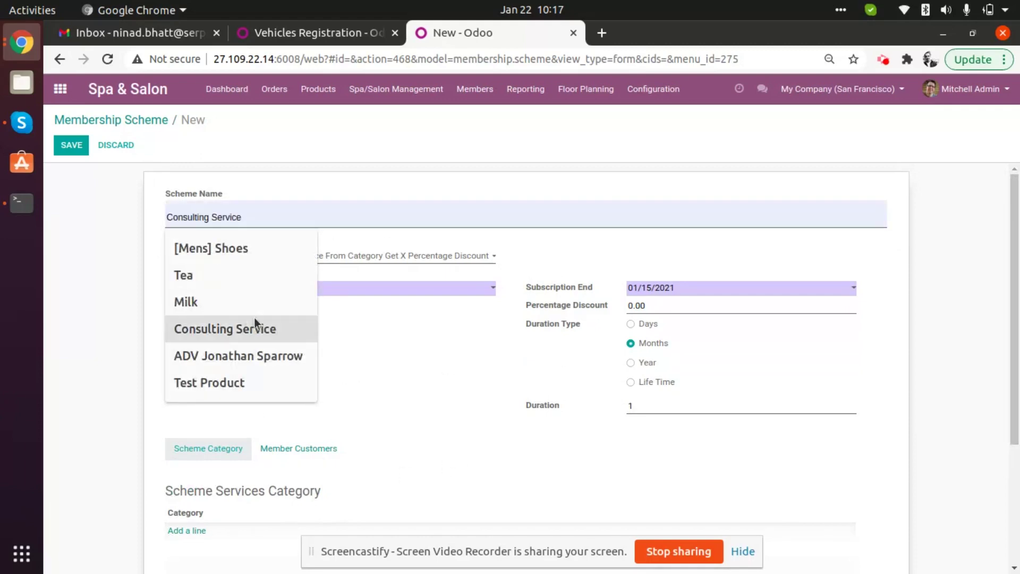
pyautogui.click(101, 303)
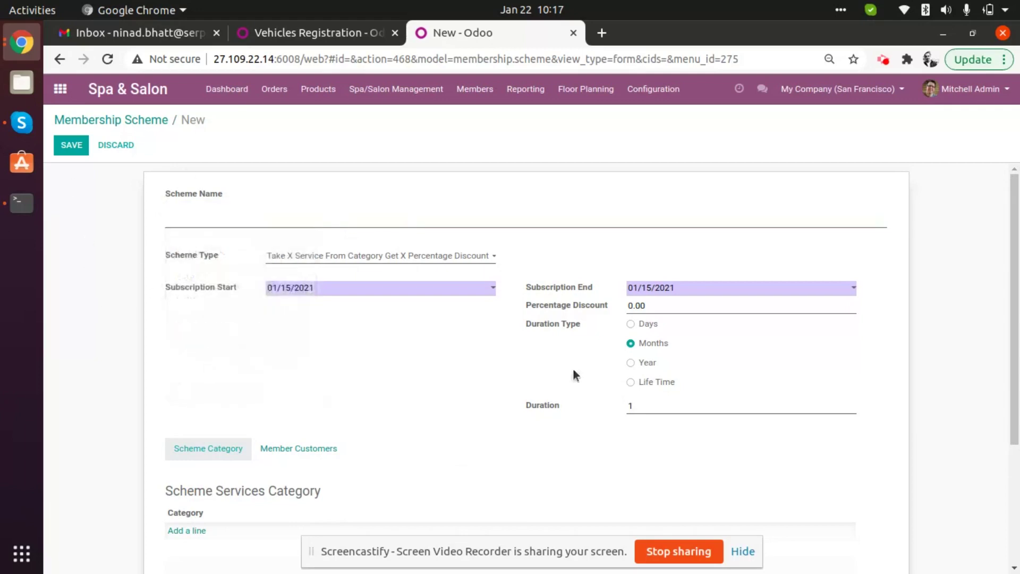
# Step: Try the scheme's duration types, settle on Year, and view the Subscription Start calendar without changing the date
pyautogui.click(631, 324)
pyautogui.click(631, 344)
pyautogui.click(632, 363)
pyautogui.click(630, 382)
pyautogui.click(632, 363)
pyautogui.click(484, 292)
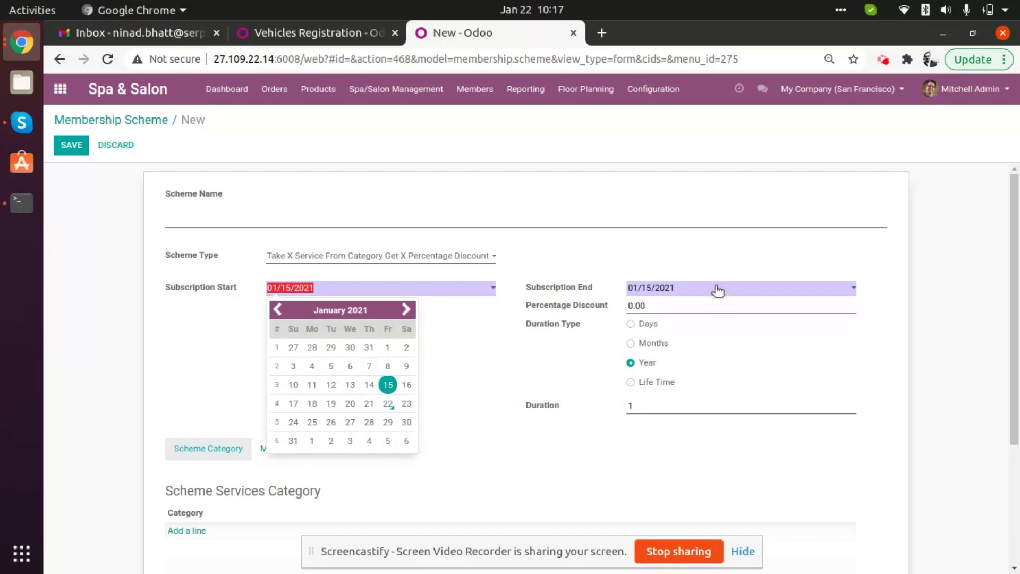
pyautogui.click(939, 353)
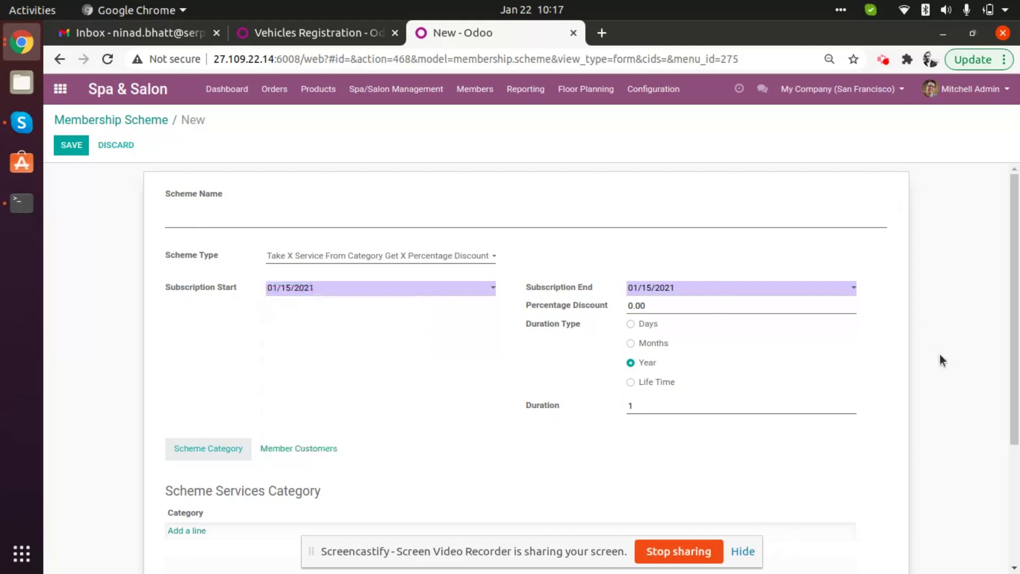
# Step: Look over the Scheme Services Category section and discard the unsaved membership scheme
pyautogui.scroll(-3, 462, 383)
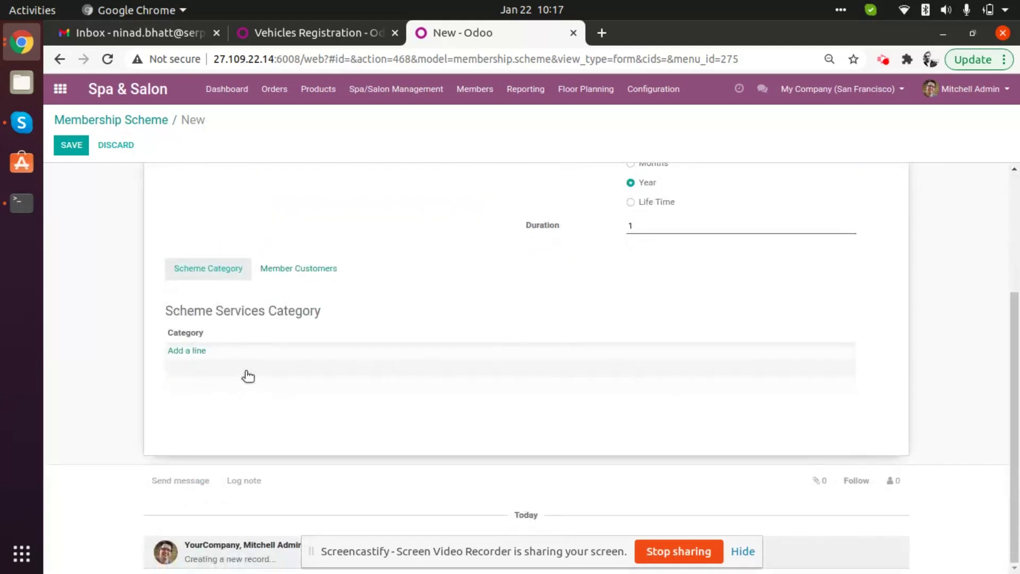
pyautogui.scroll(5, 246, 376)
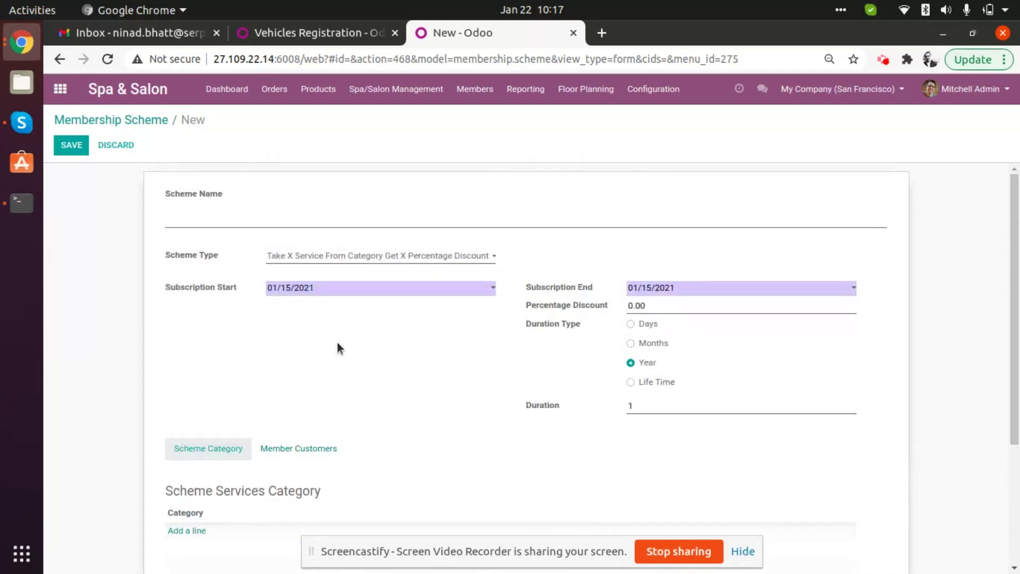
pyautogui.click(116, 145)
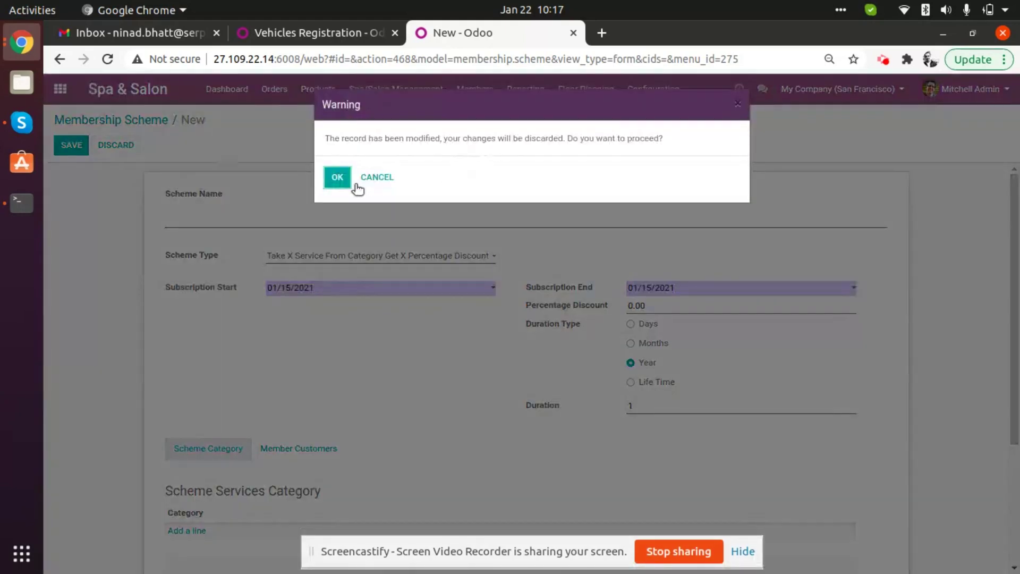
pyautogui.click(339, 183)
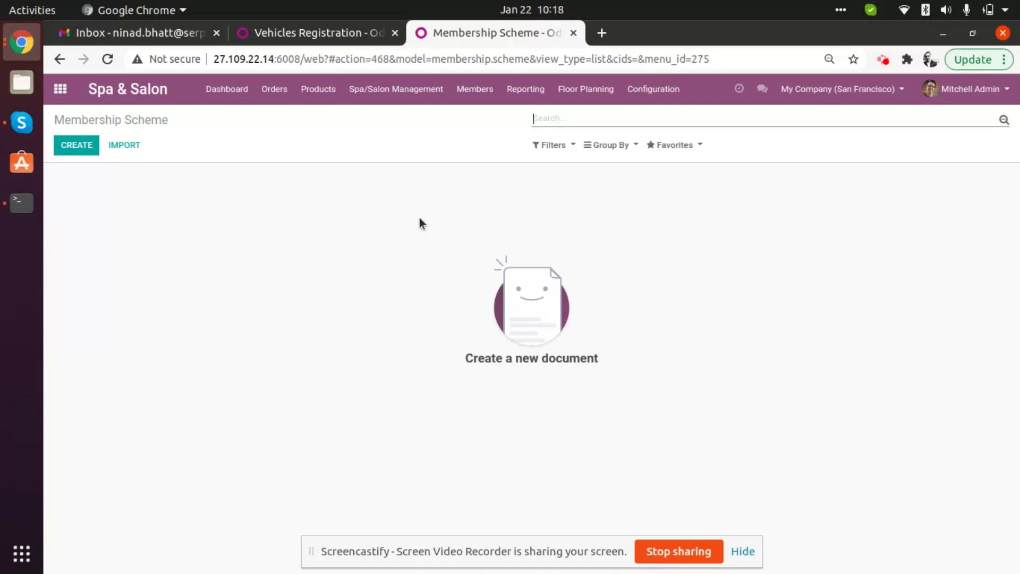
pyautogui.click(477, 89)
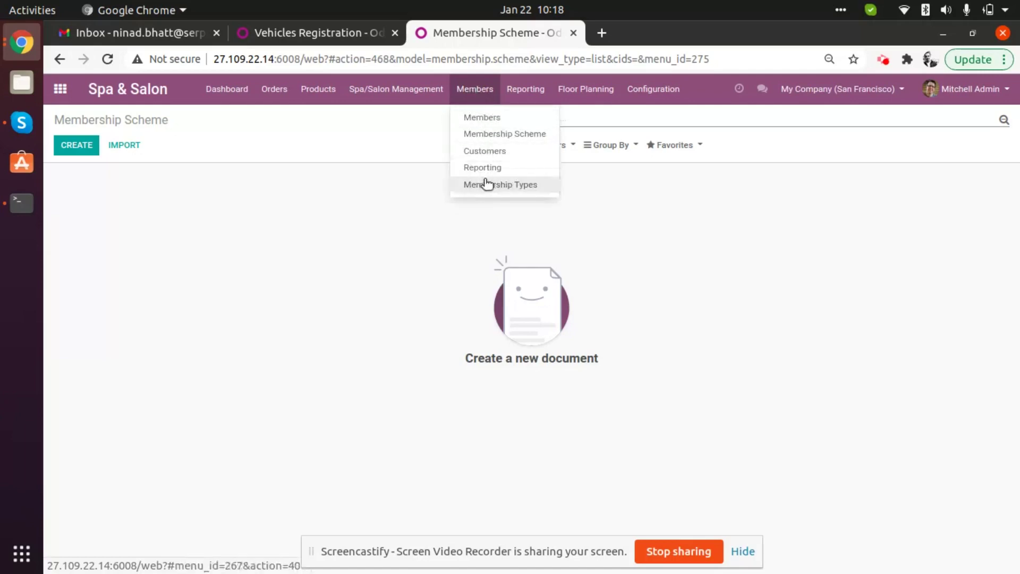
pyautogui.click(541, 89)
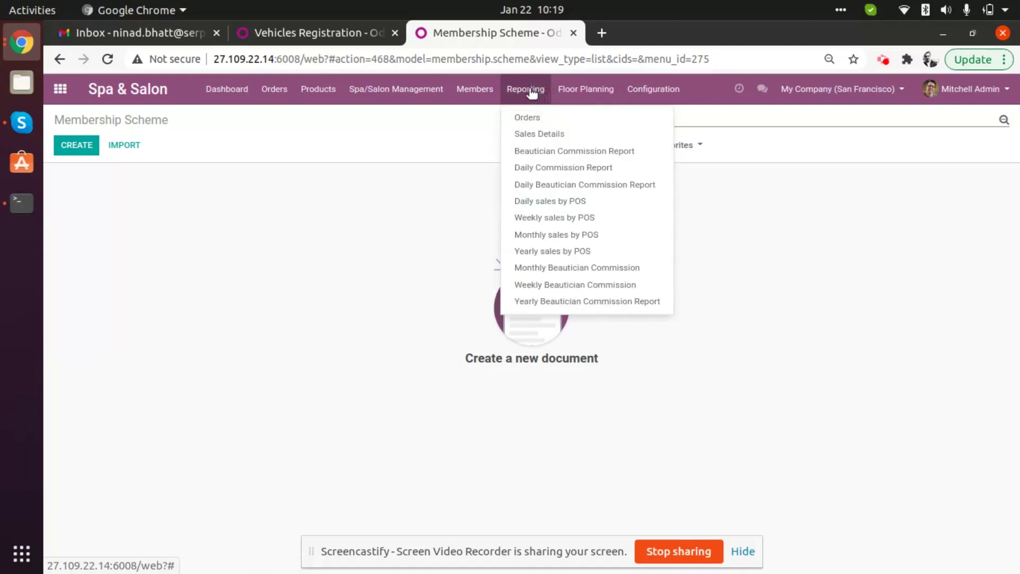
pyautogui.moveTo(633, 100)
pyautogui.moveTo(587, 93)
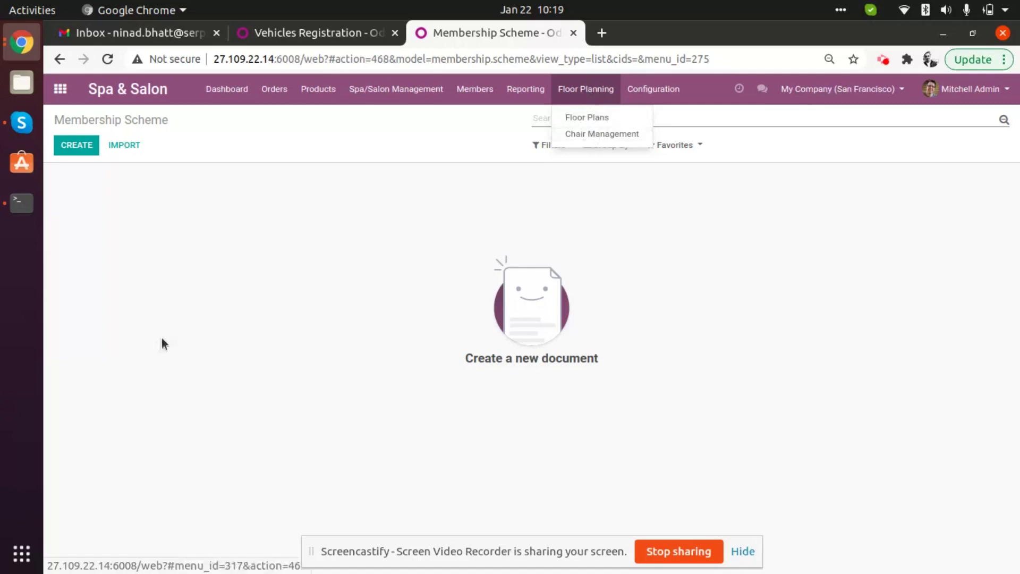
pyautogui.click(292, 365)
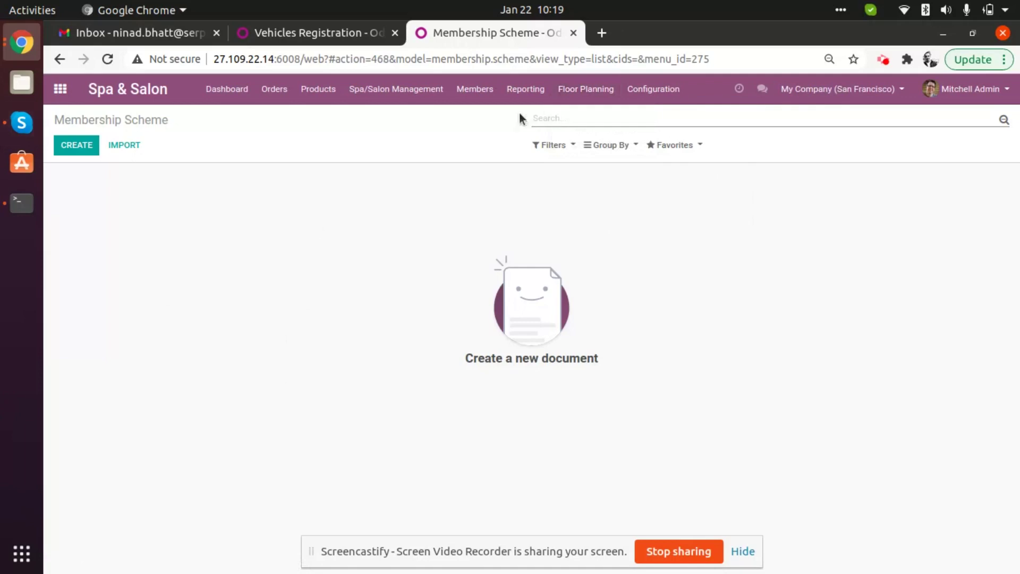
pyautogui.click(585, 91)
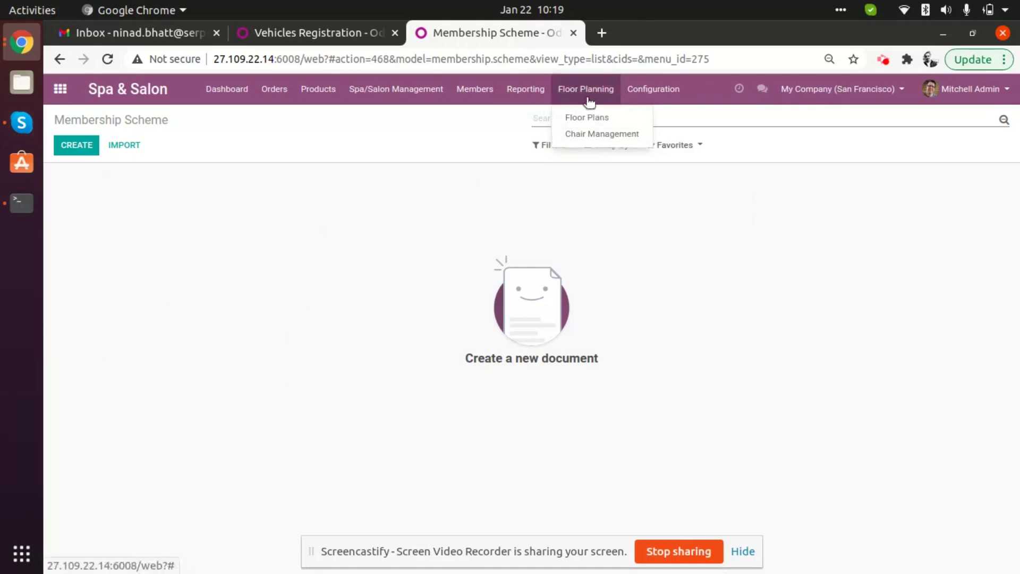
# Step: Start a new POS session from the dashboard and compare the chairs on the Men and Women floors
pyautogui.click(231, 94)
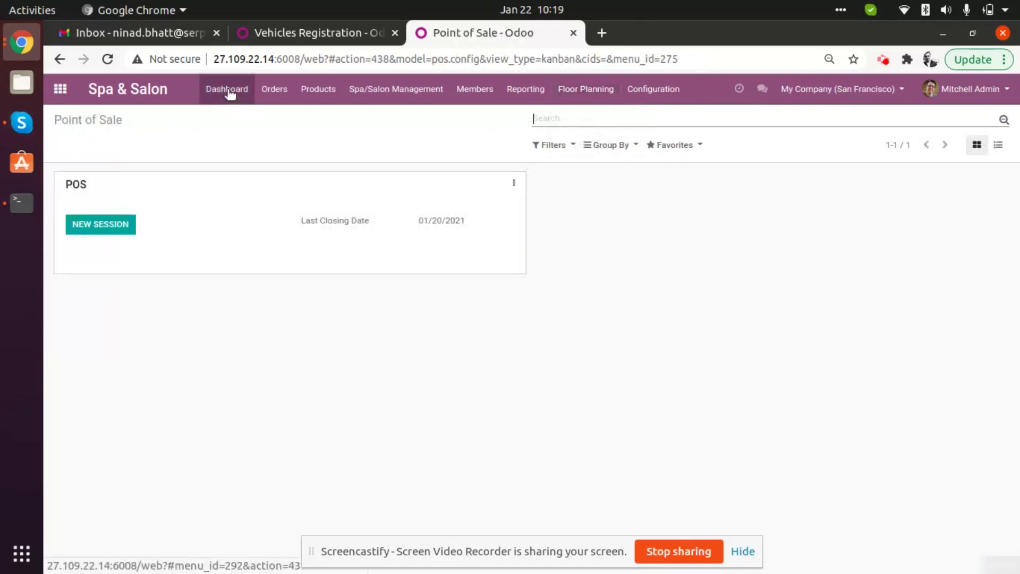
pyautogui.click(99, 224)
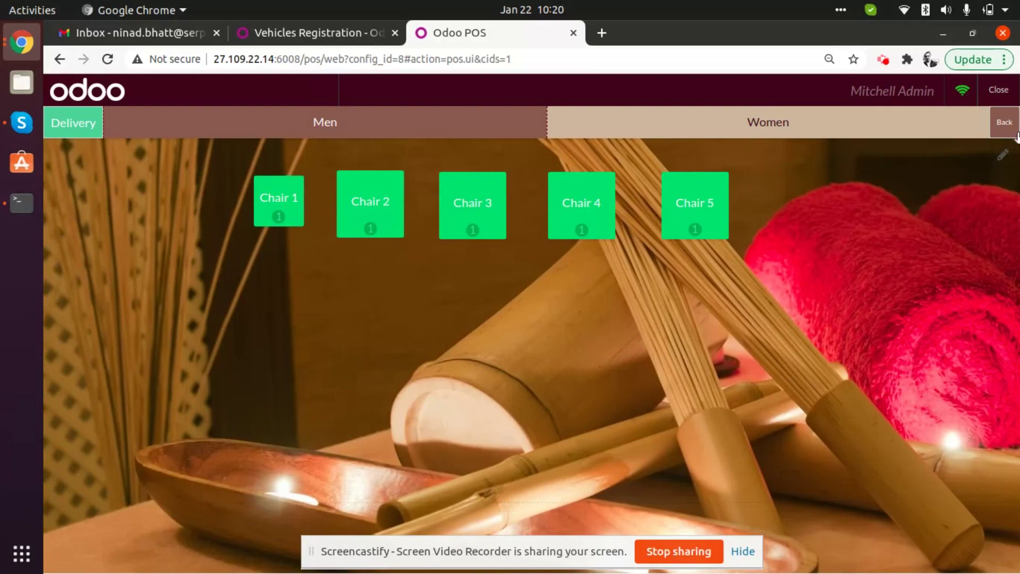
pyautogui.click(683, 123)
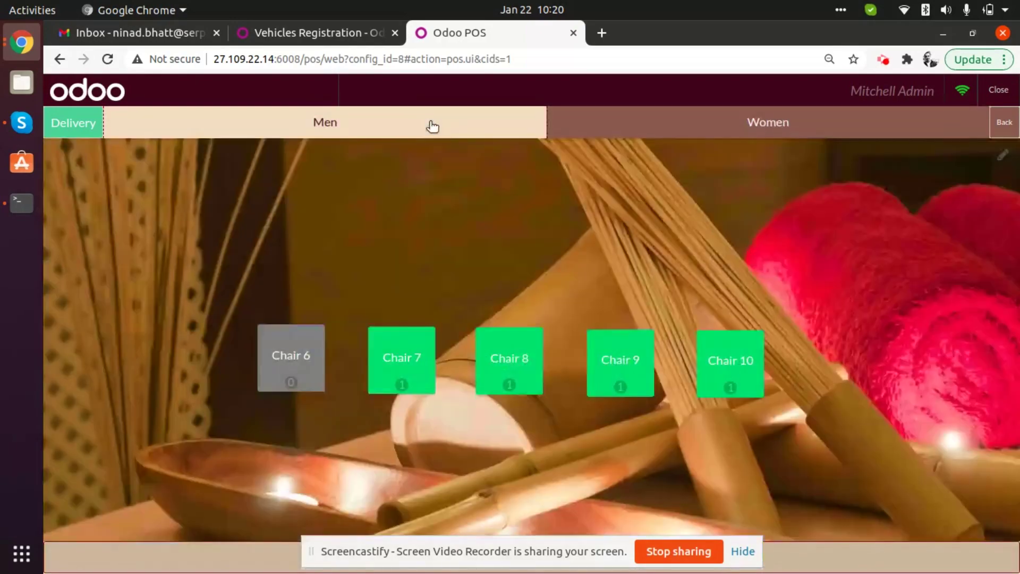
pyautogui.click(432, 125)
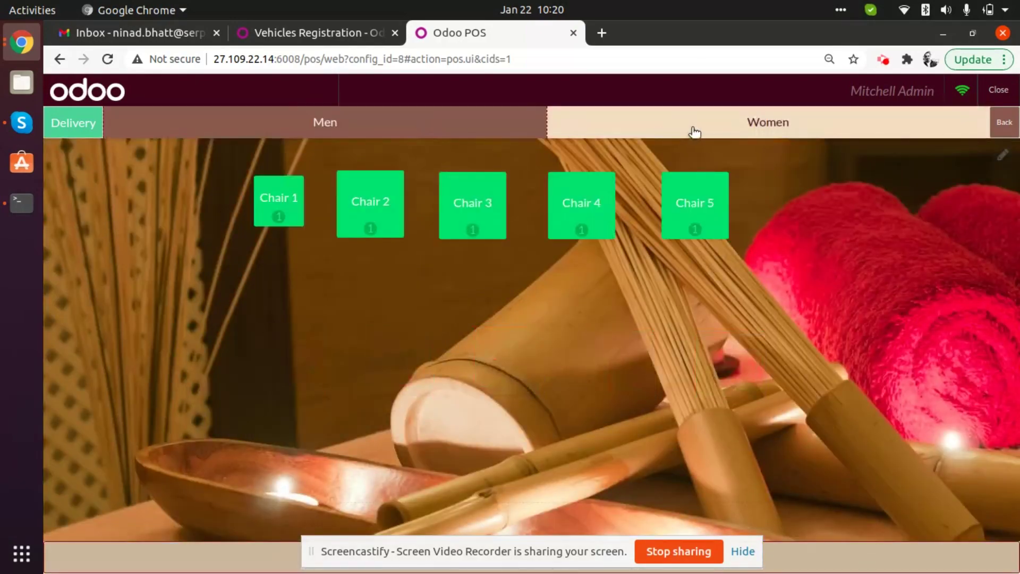
pyautogui.click(693, 130)
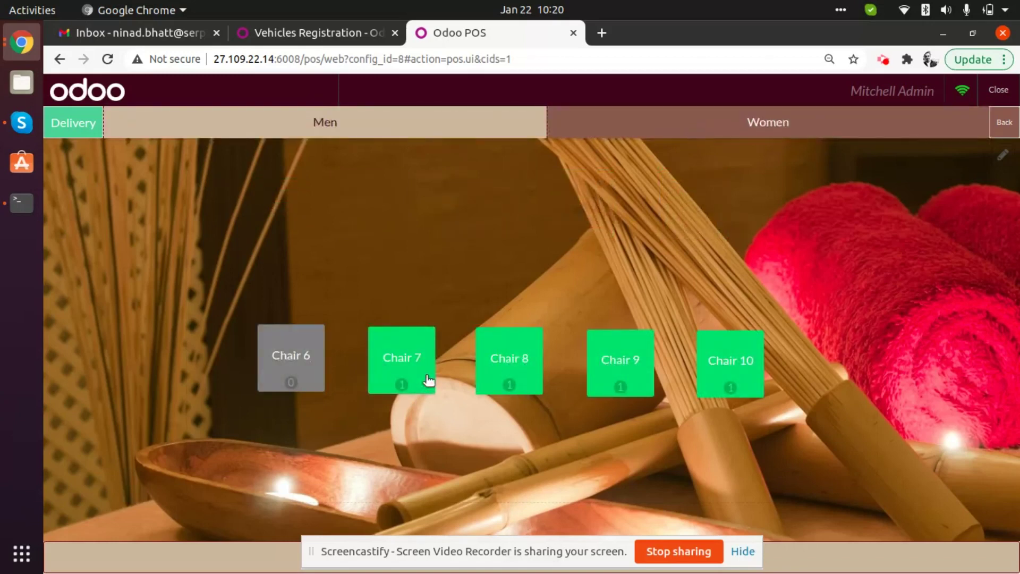
pyautogui.click(337, 120)
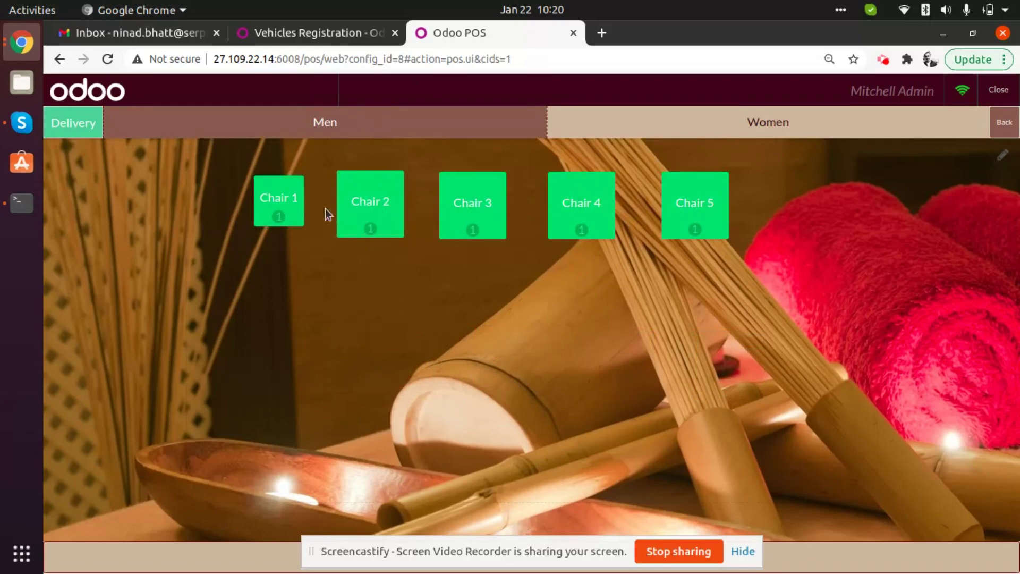
# Step: Open Chair 1 on the Men floor, add Beard Trim from Hair & Beard Styling, and assign the second listed beautician
pyautogui.click(278, 204)
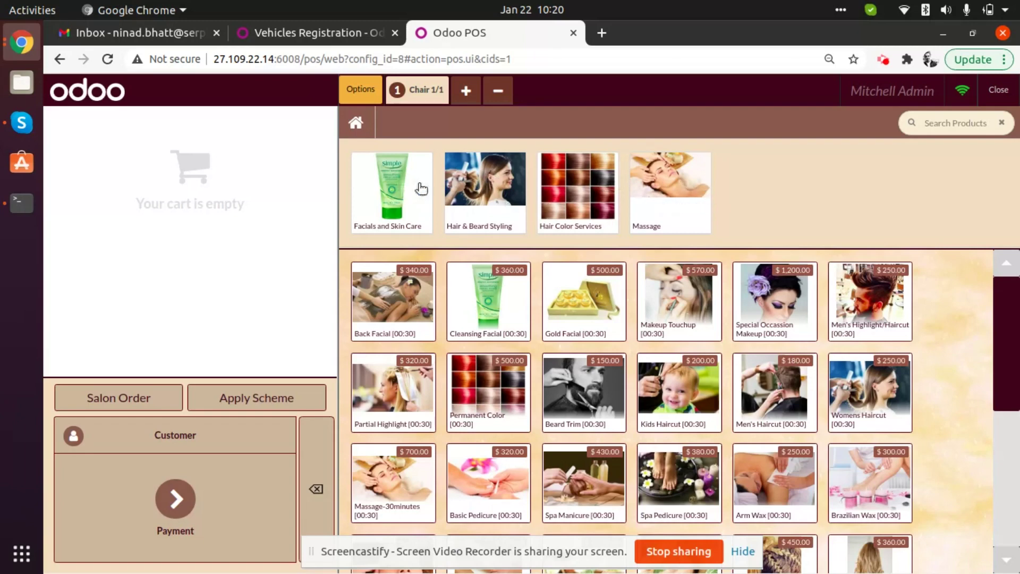
pyautogui.scroll(-2, 522, 433)
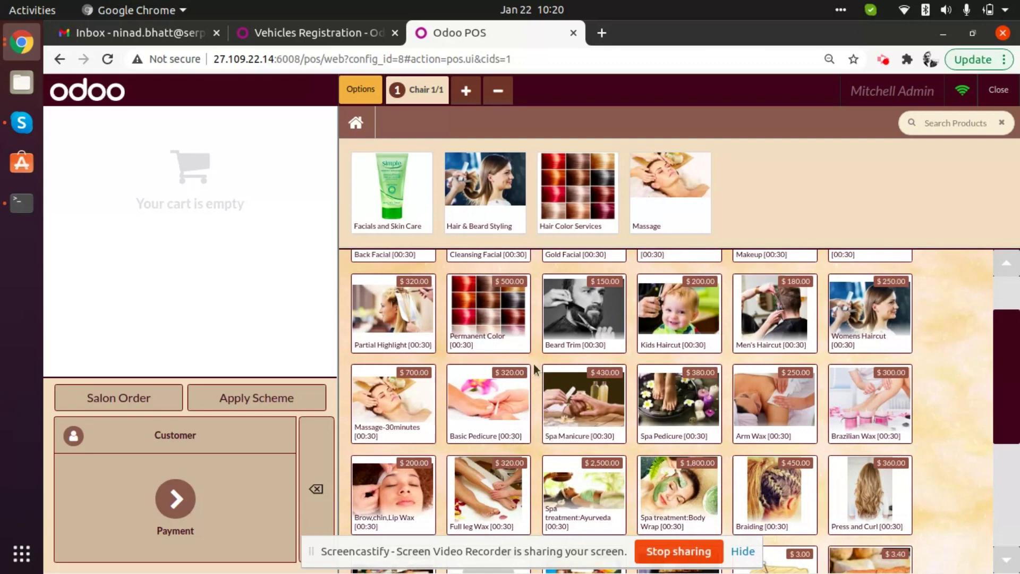
pyautogui.scroll(2, 529, 452)
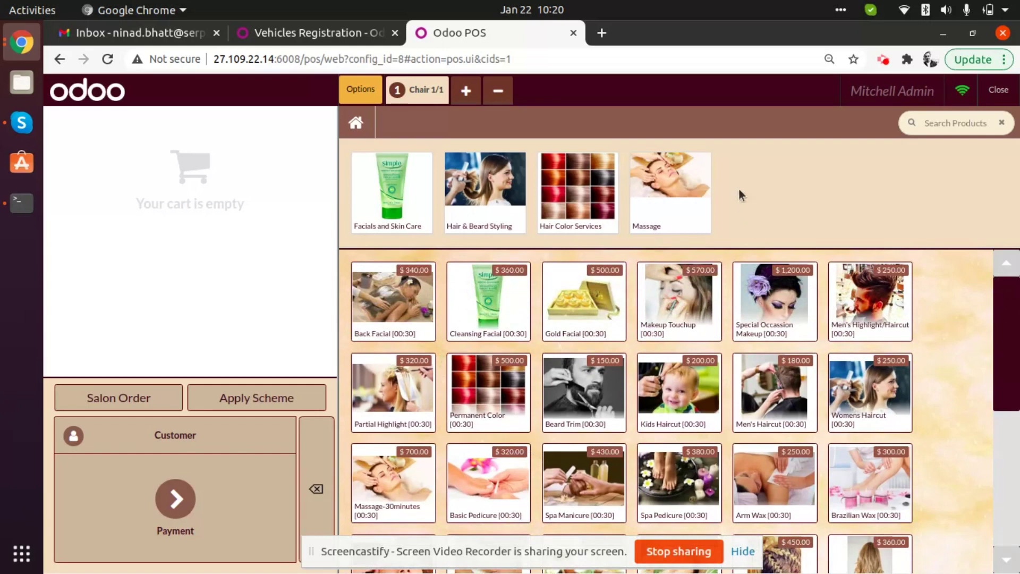
pyautogui.click(497, 182)
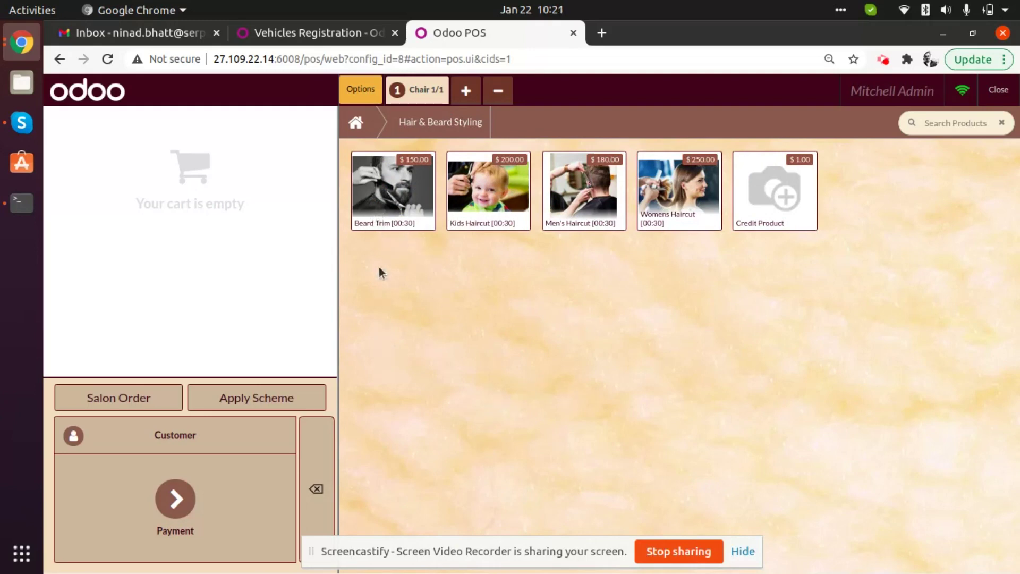
pyautogui.click(400, 203)
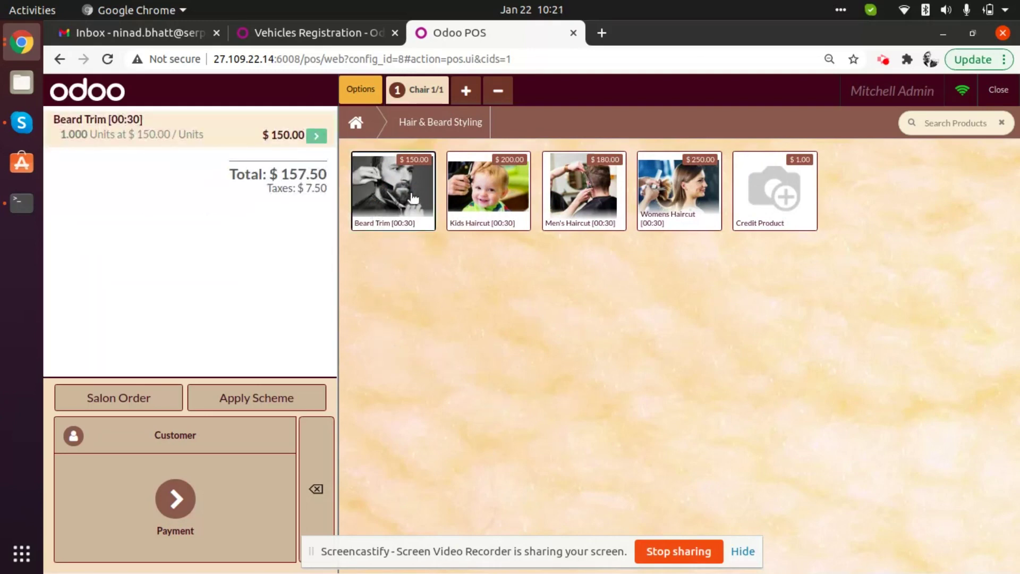
pyautogui.click(316, 136)
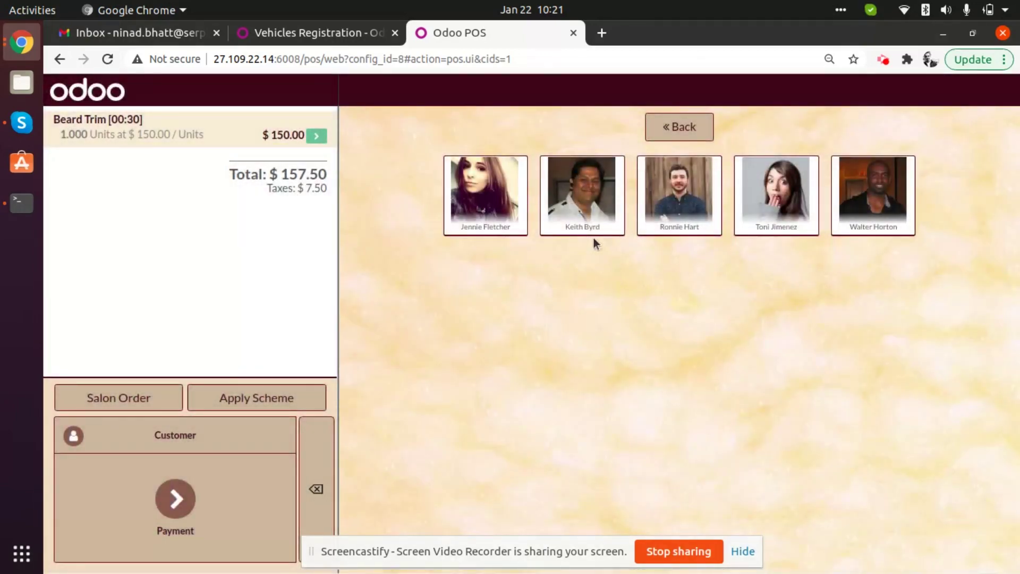
pyautogui.click(587, 207)
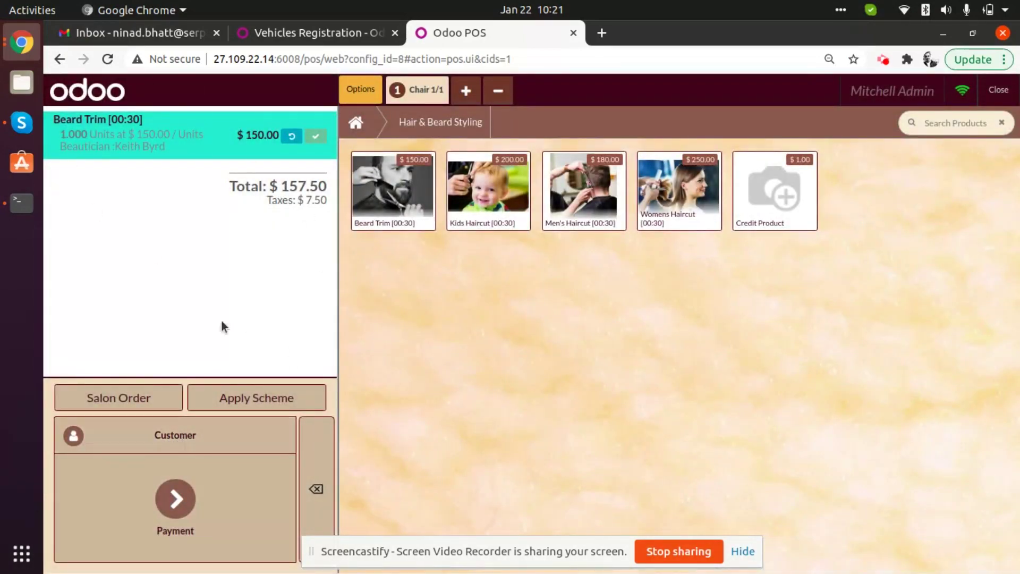
# Step: Browse the order's customer list, view one customer's details, and return to the order without setting a customer
pyautogui.click(218, 447)
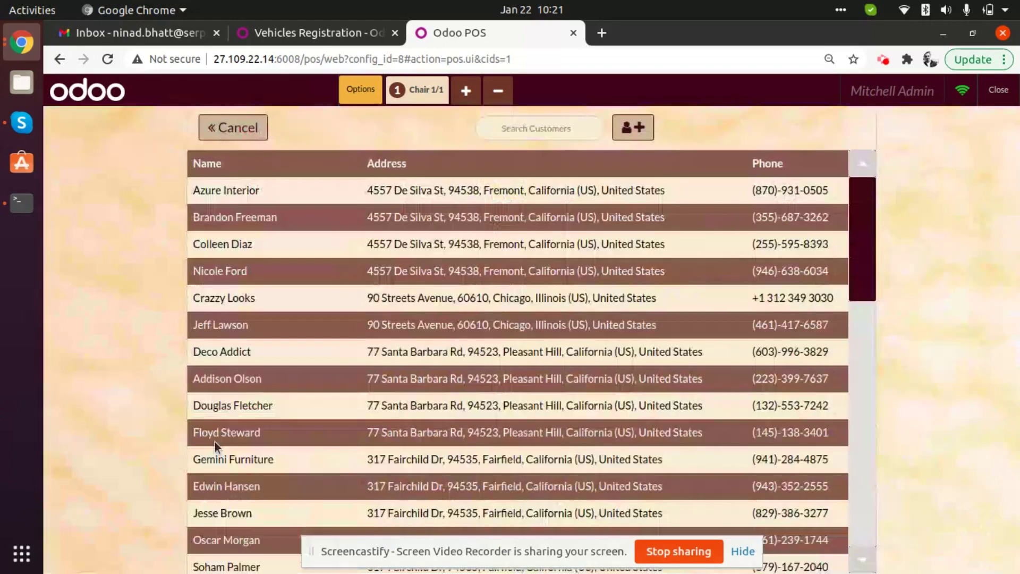
pyautogui.scroll(-5, 518, 357)
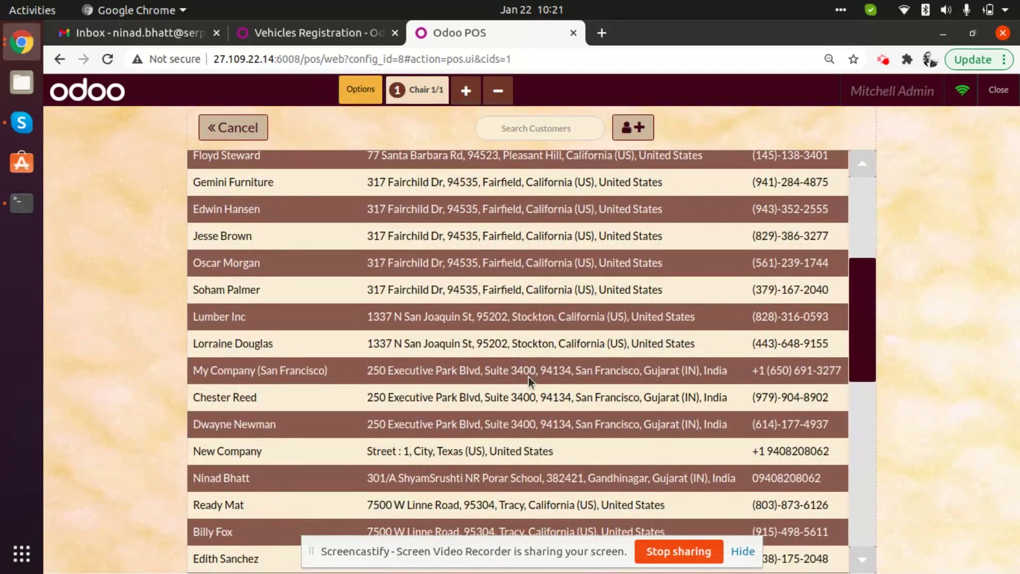
pyautogui.scroll(-5, 473, 407)
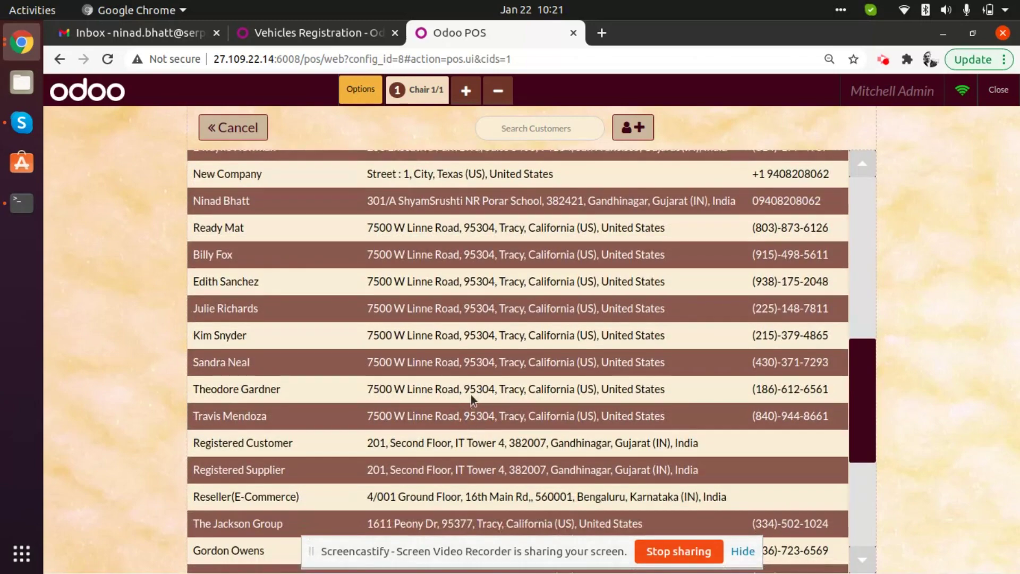
pyautogui.scroll(-2, 471, 394)
pyautogui.click(462, 270)
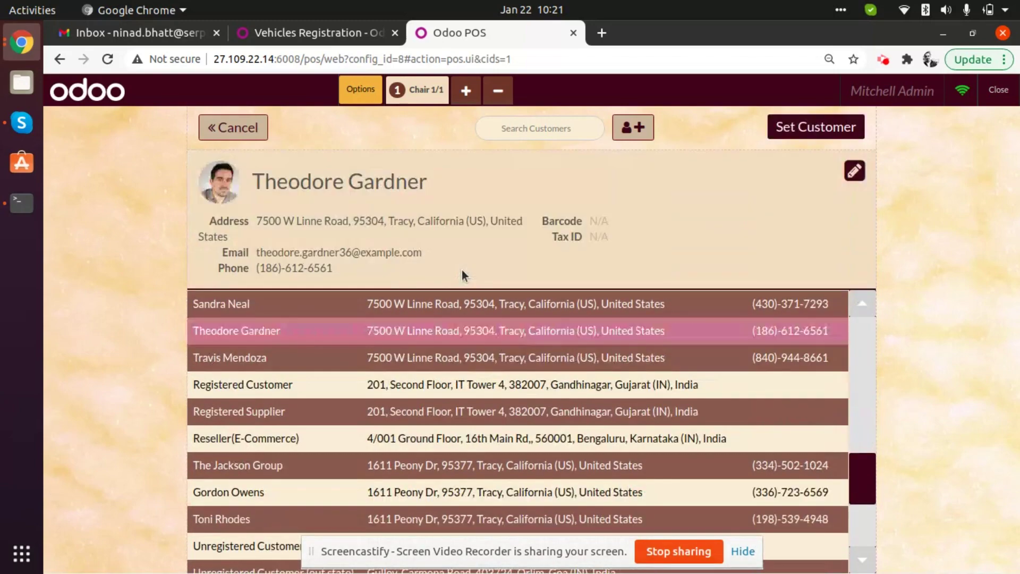
pyautogui.click(255, 128)
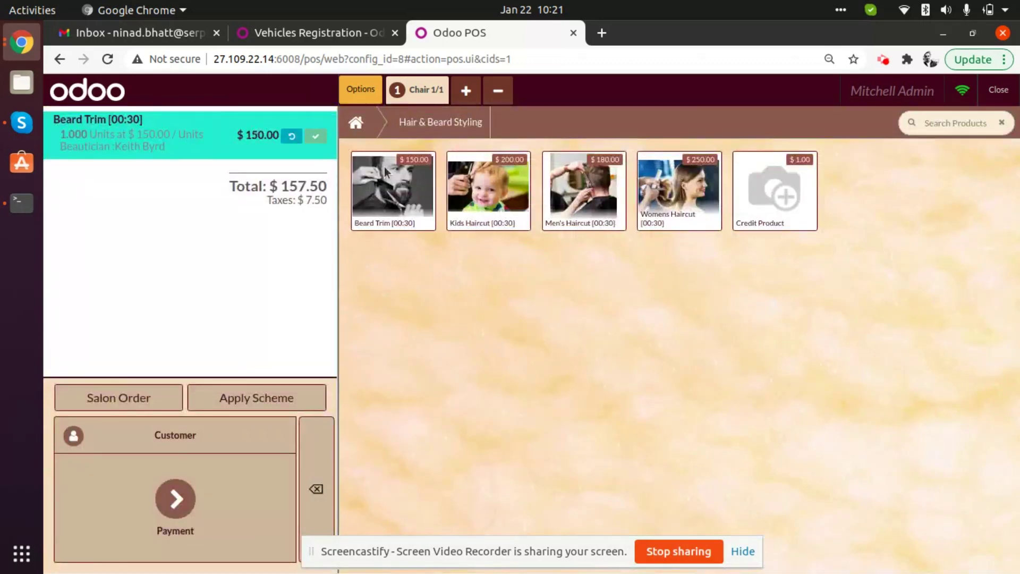
# Step: View the blank new-customer form from the order's customer list and return to the order without saving
pyautogui.click(204, 440)
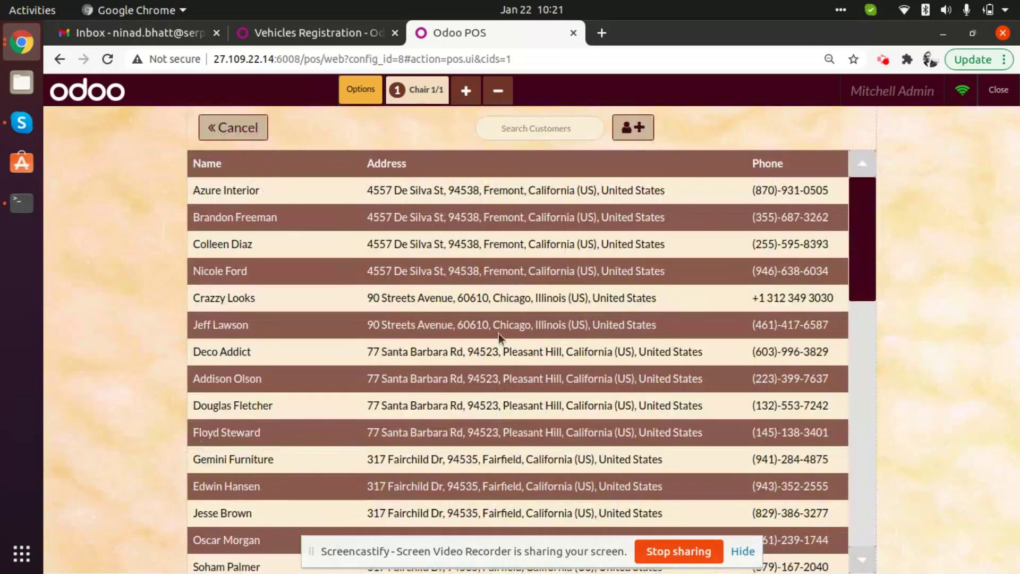
pyautogui.click(634, 129)
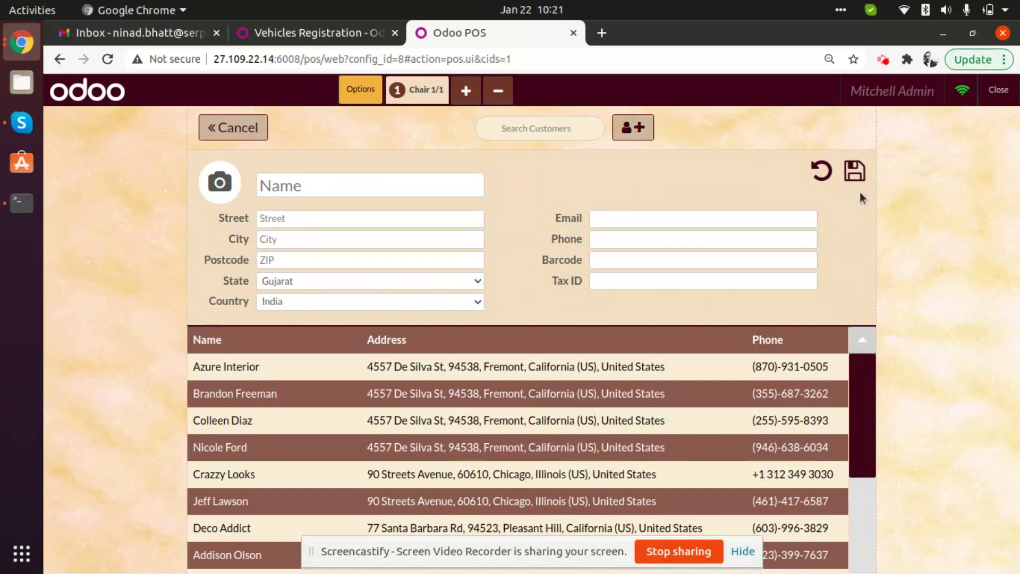
pyautogui.scroll(-3, 483, 346)
pyautogui.scroll(-2, 461, 442)
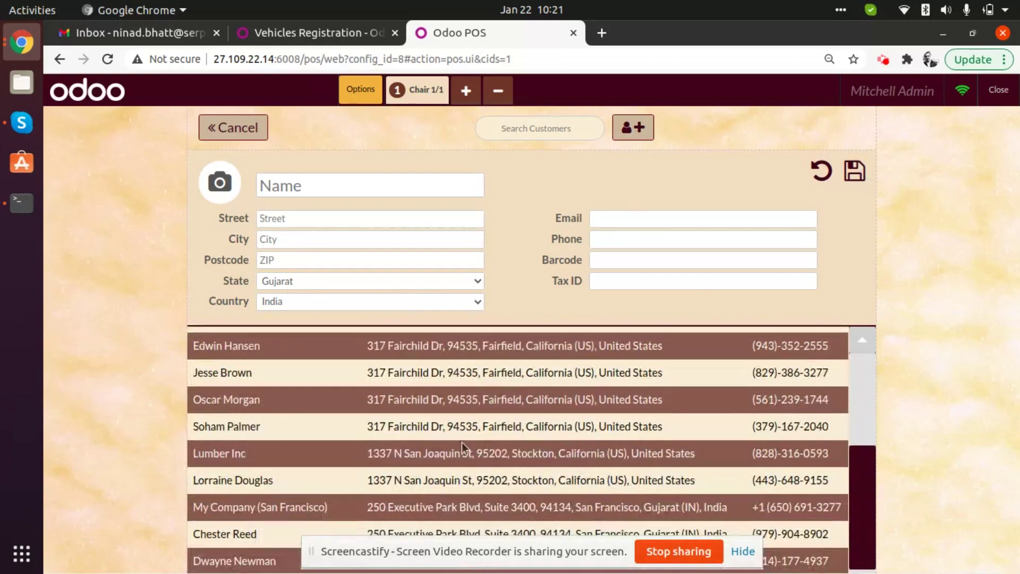
pyautogui.scroll(1, 445, 444)
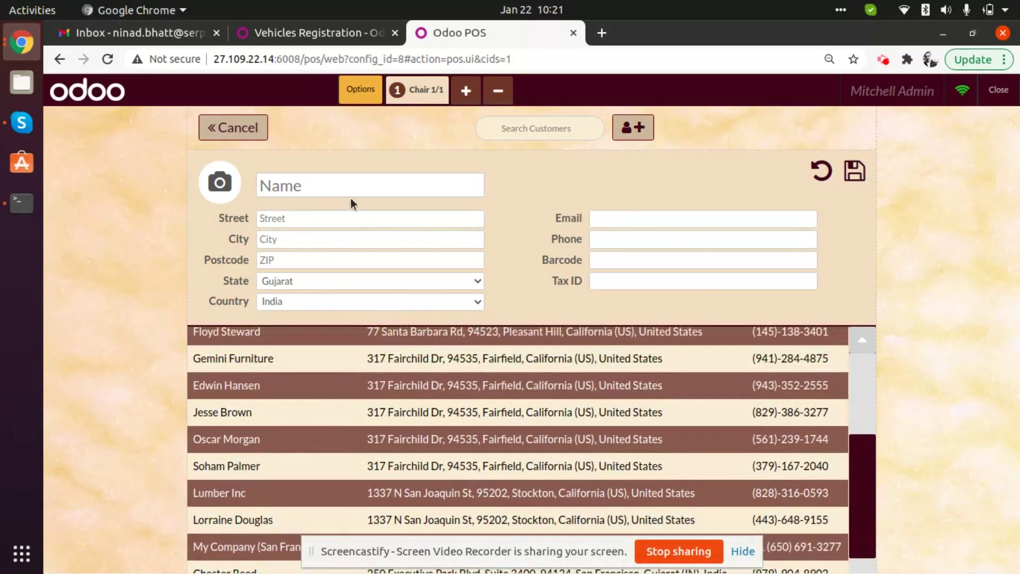
pyautogui.click(251, 133)
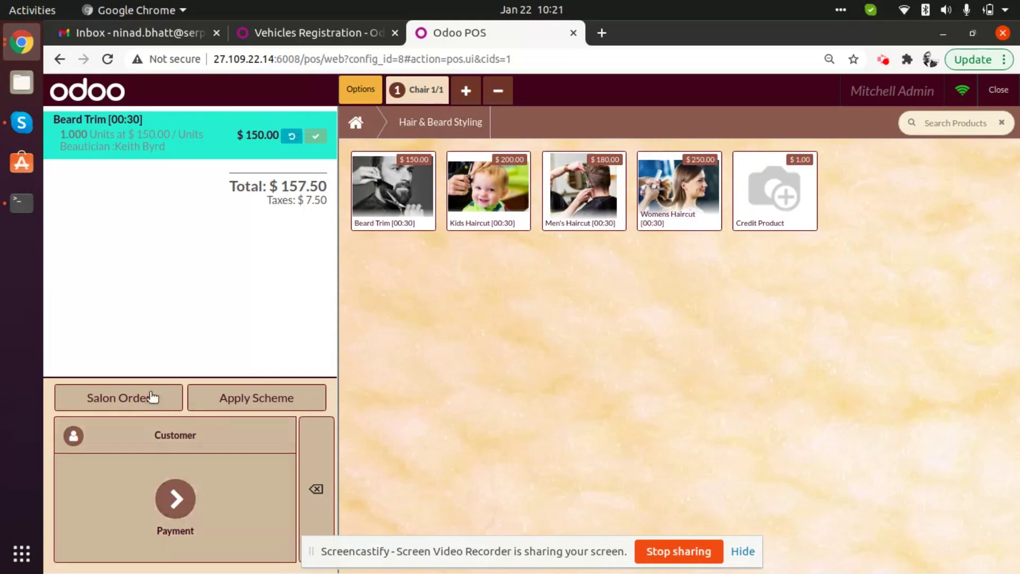
# Step: Set the ninth listed customer on the Chair 1 order
pyautogui.click(184, 446)
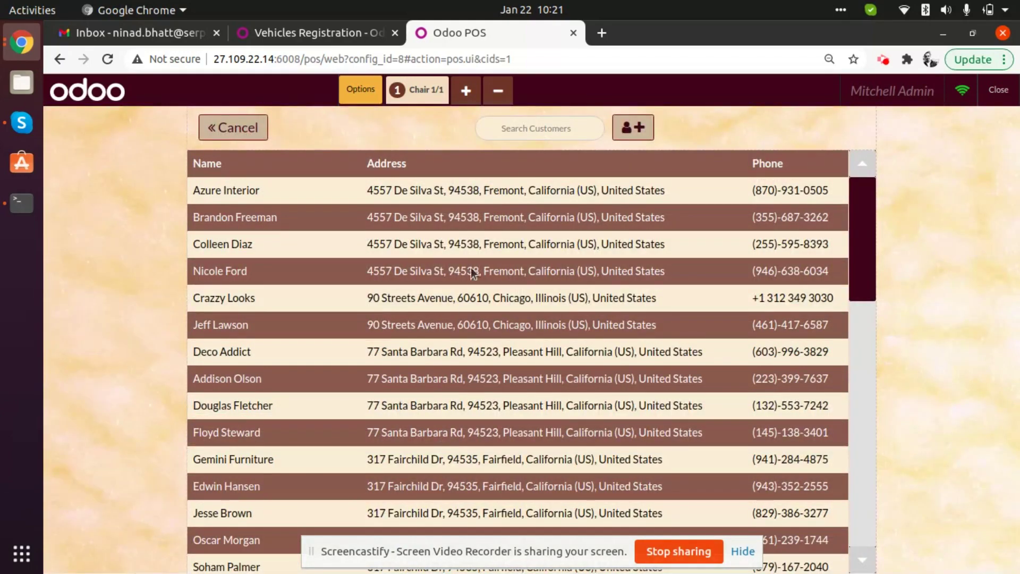
pyautogui.scroll(-2, 471, 268)
pyautogui.click(476, 318)
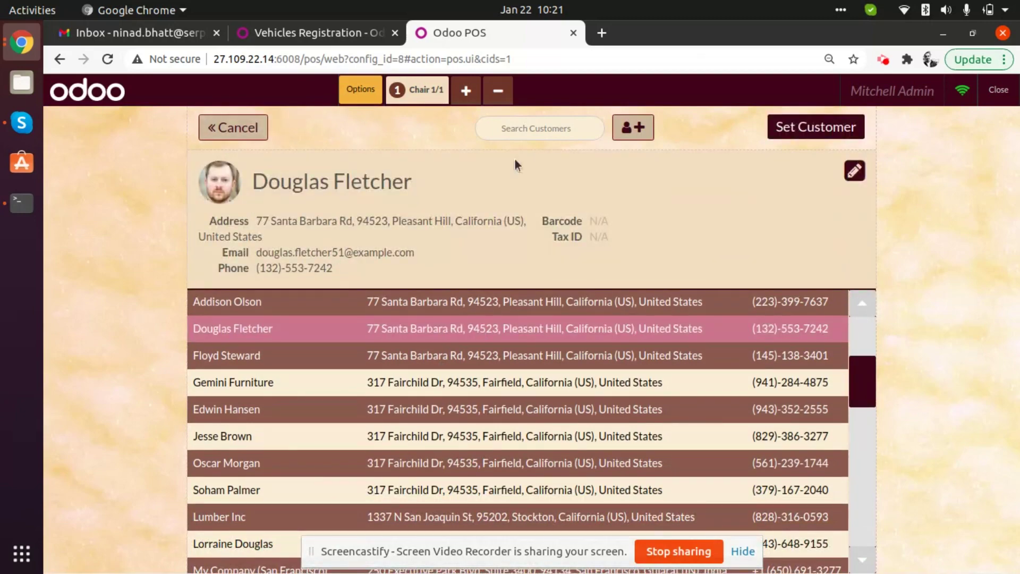
pyautogui.click(803, 133)
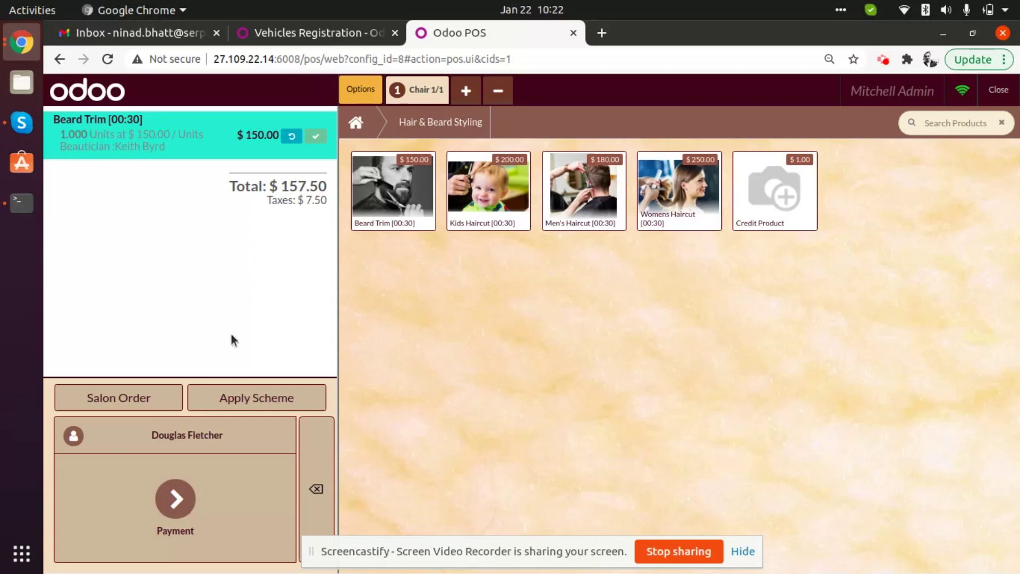
# Step: Mark the Beard Trim service line as done and proceed to the order's payment
pyautogui.click(316, 136)
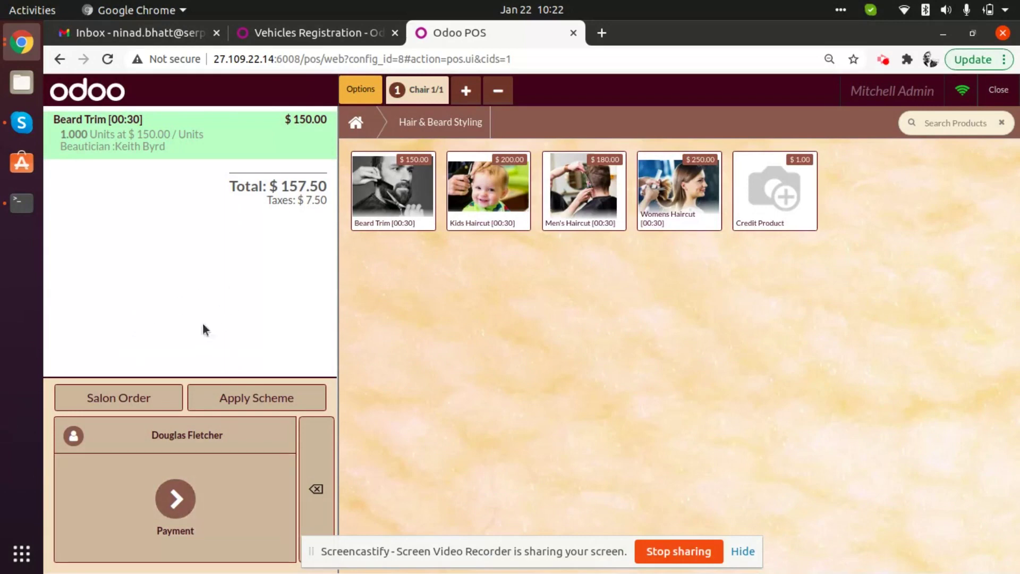
pyautogui.click(175, 510)
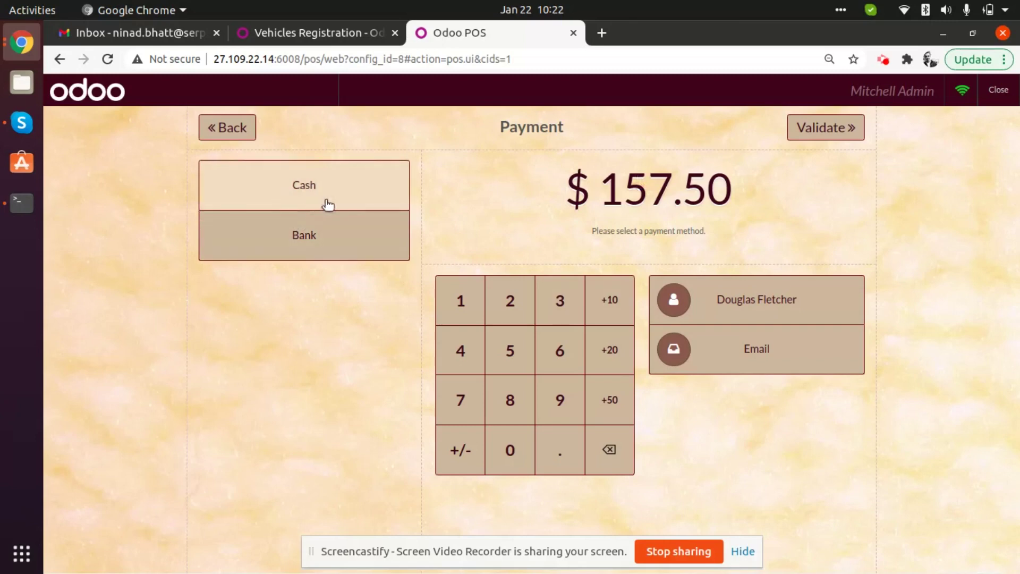
# Step: Try a cash payment with 160.00 tendered and remove the cash payment line
pyautogui.click(303, 194)
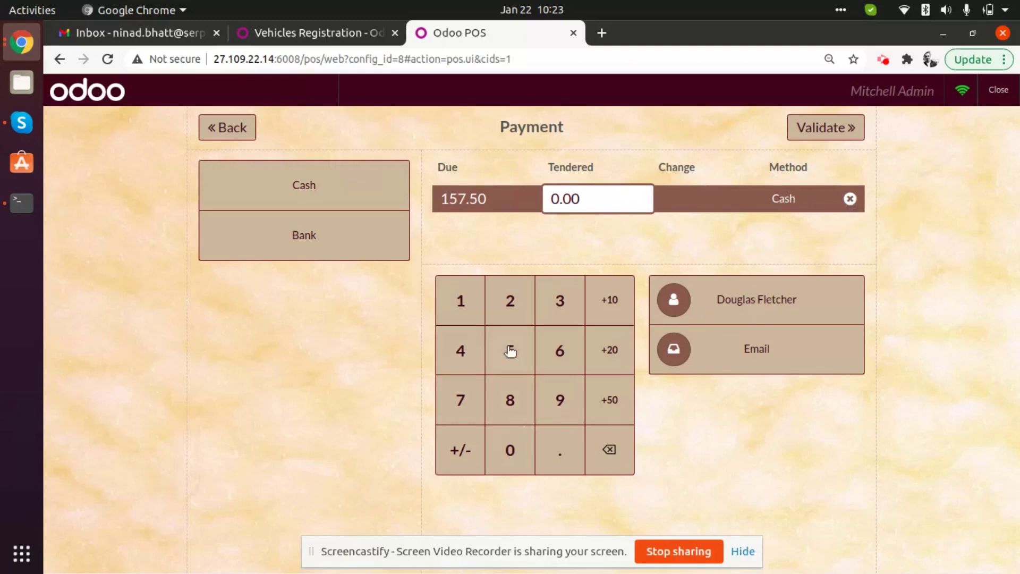
pyautogui.click(851, 199)
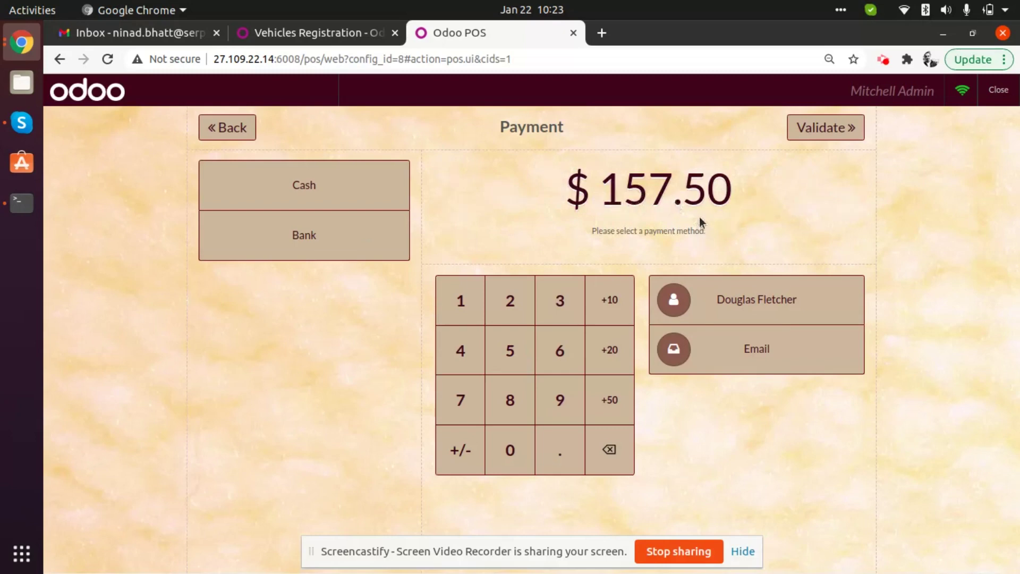
pyautogui.click(322, 184)
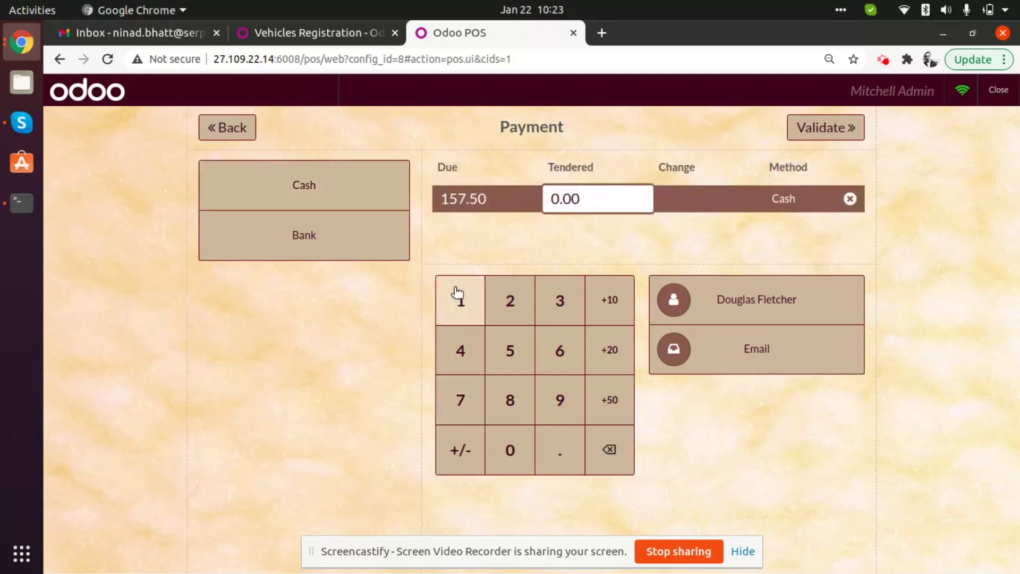
pyautogui.write('1')
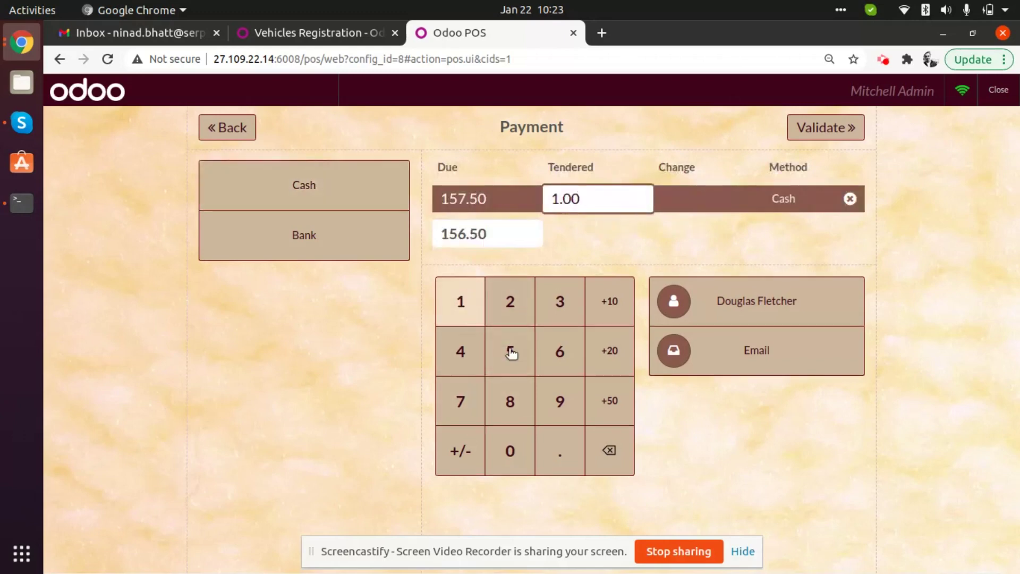
pyautogui.click(573, 355)
pyautogui.click(515, 458)
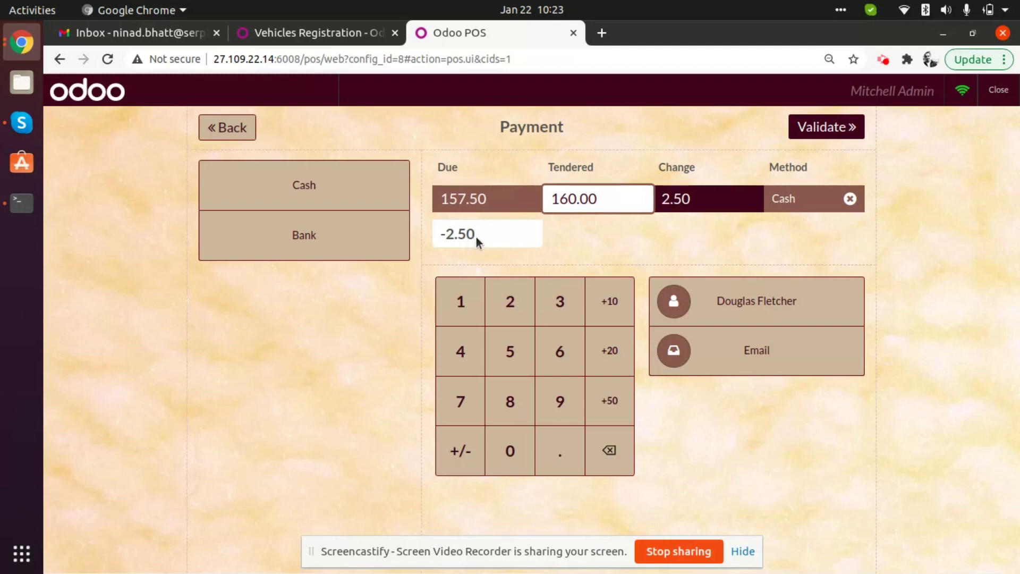
pyautogui.click(850, 199)
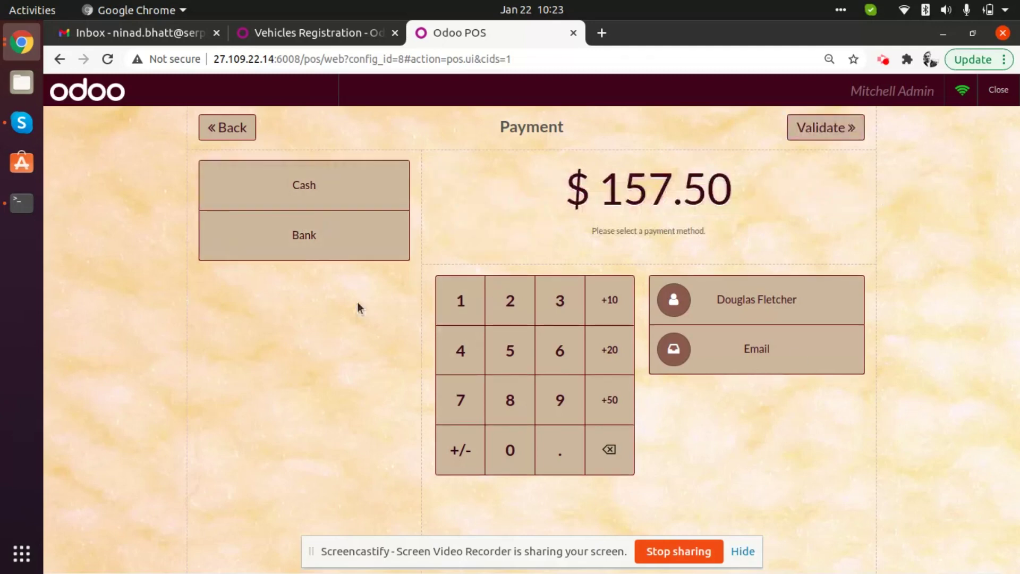
# Step: Pay the full order amount by Bank, validate the payment and read through the receipt
pyautogui.click(321, 238)
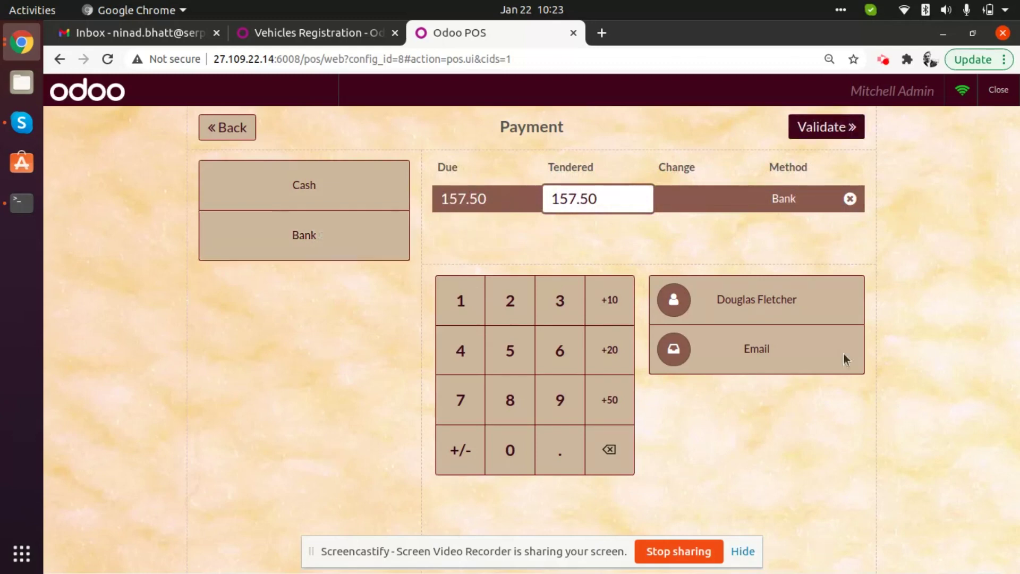
pyautogui.click(835, 128)
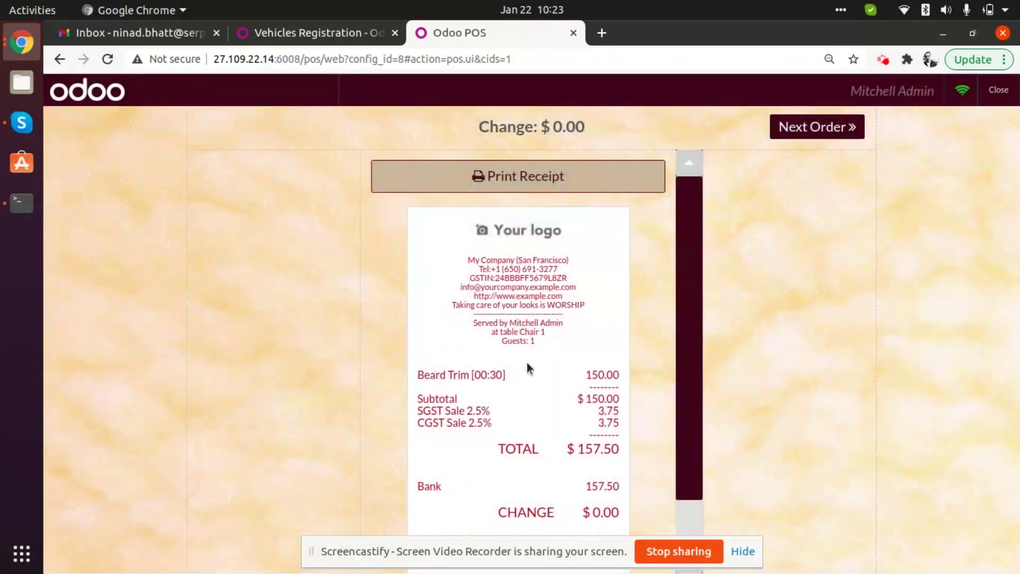
pyautogui.scroll(-2, 558, 425)
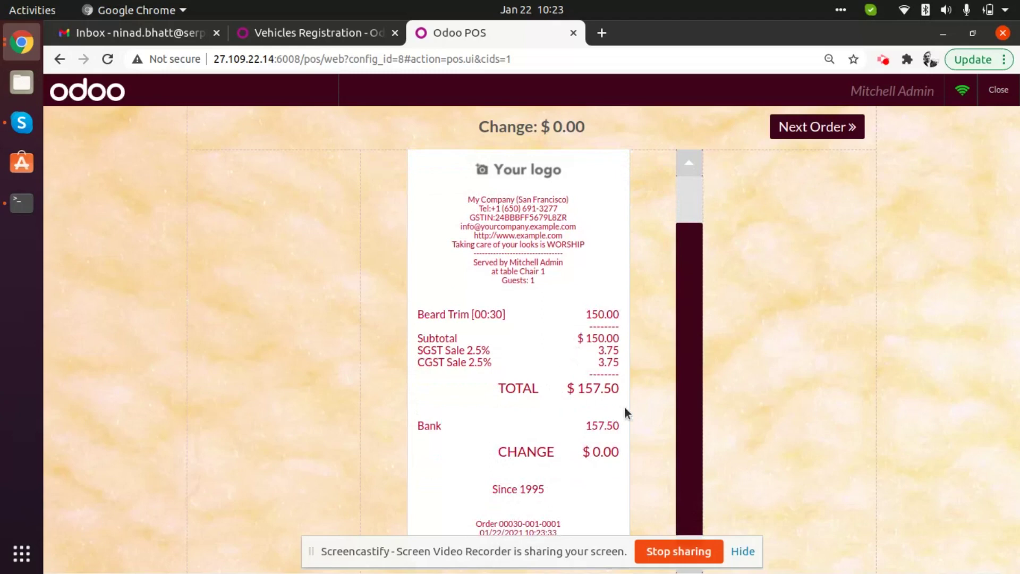
pyautogui.scroll(2, 524, 453)
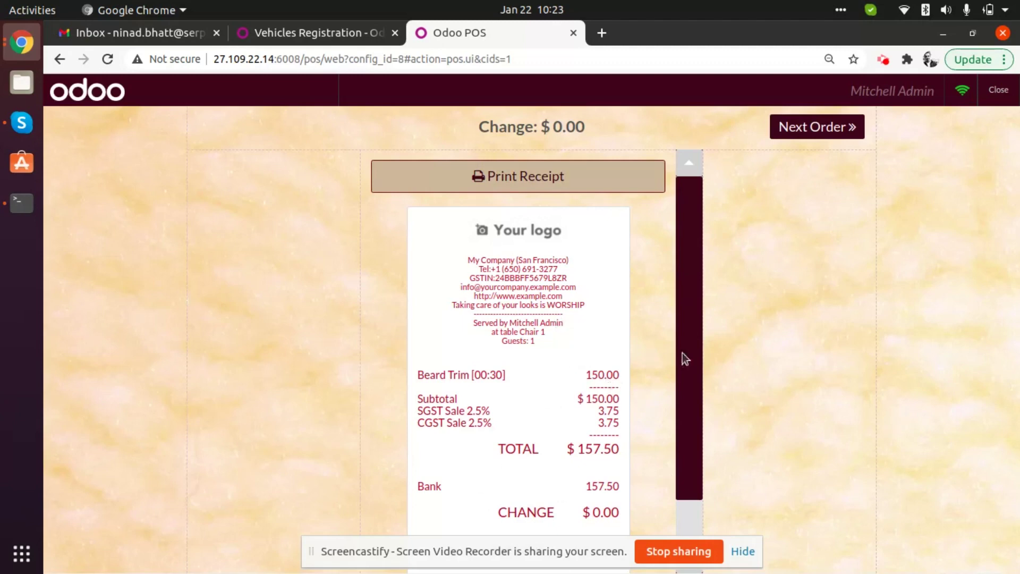
# Step: Move on to the next order and compare the chairs on the Women and Men floors
pyautogui.click(817, 129)
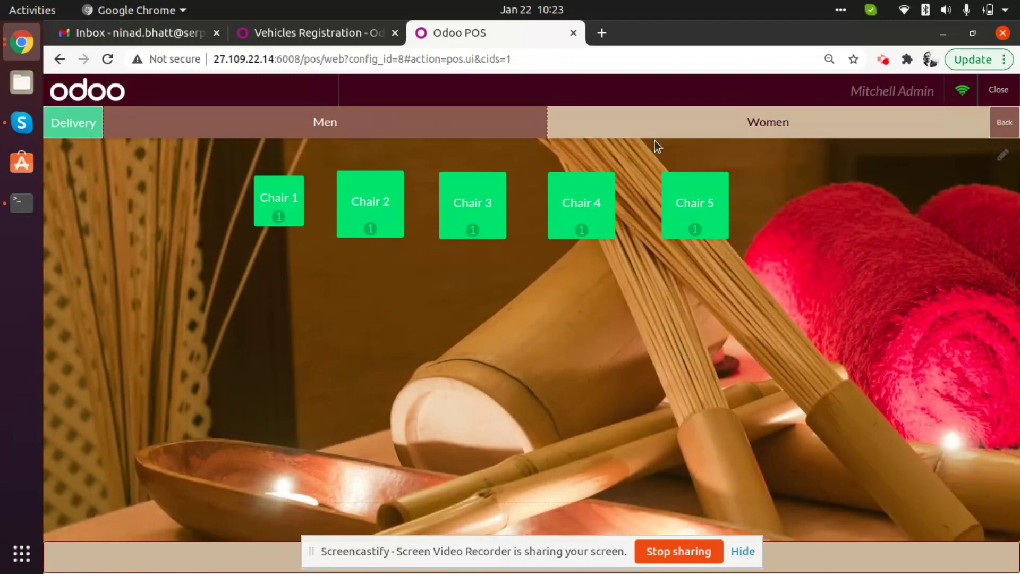
pyautogui.click(747, 132)
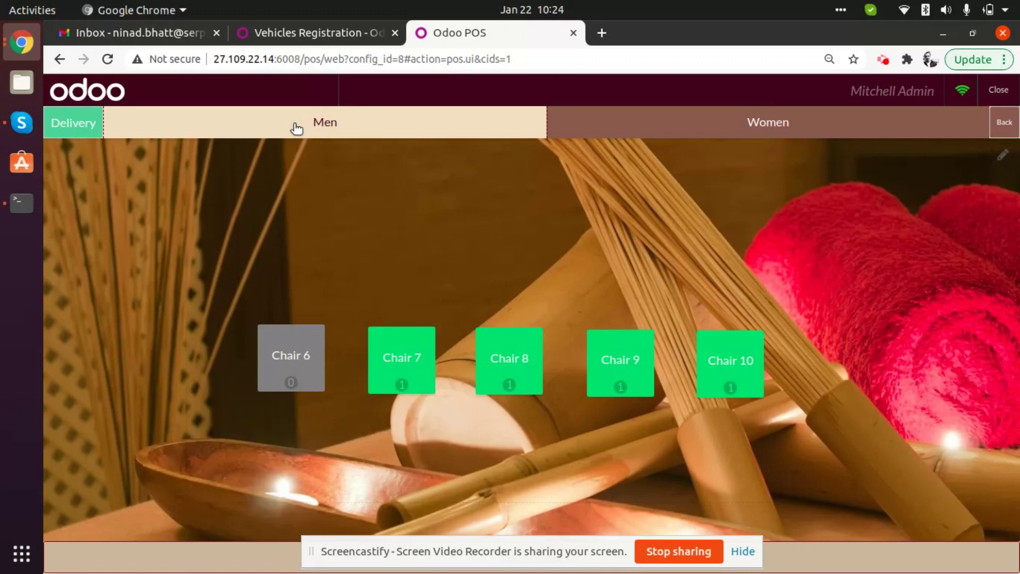
pyautogui.click(442, 125)
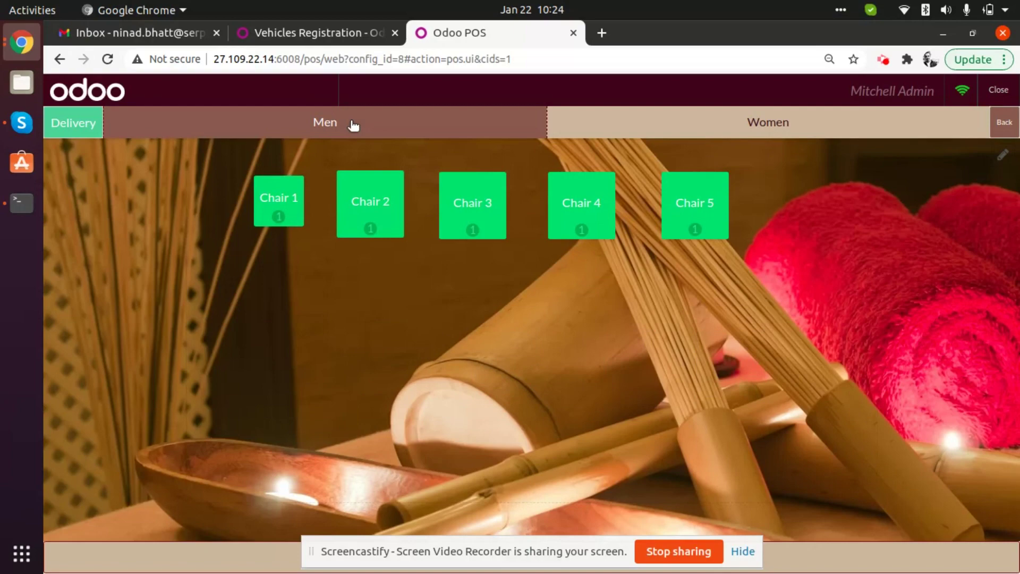
# Step: Exit the POS screen, close the session with its entries posted, and return to the Point of Sale overview
pyautogui.click(1003, 92)
pyautogui.click(1004, 91)
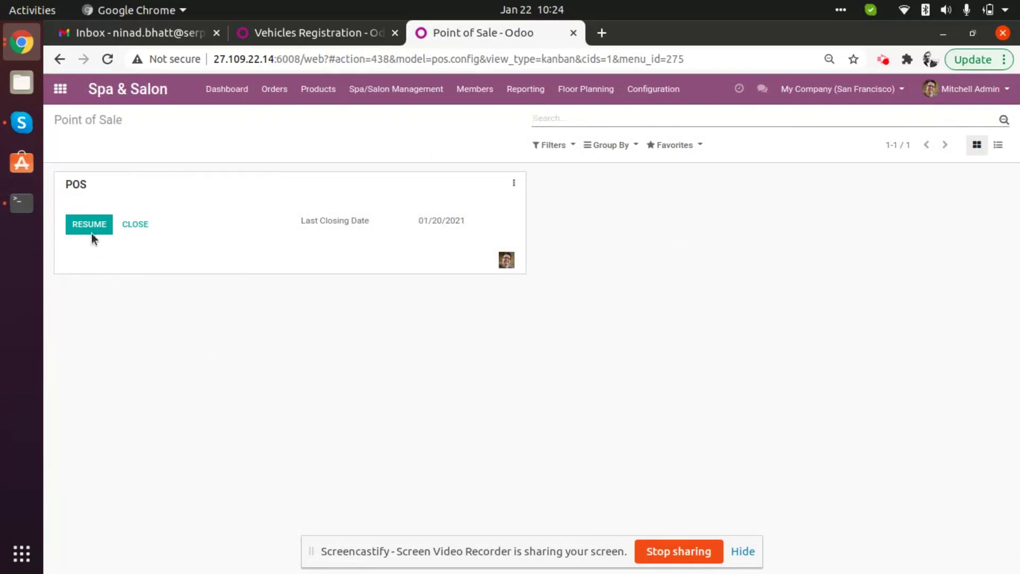
pyautogui.click(135, 224)
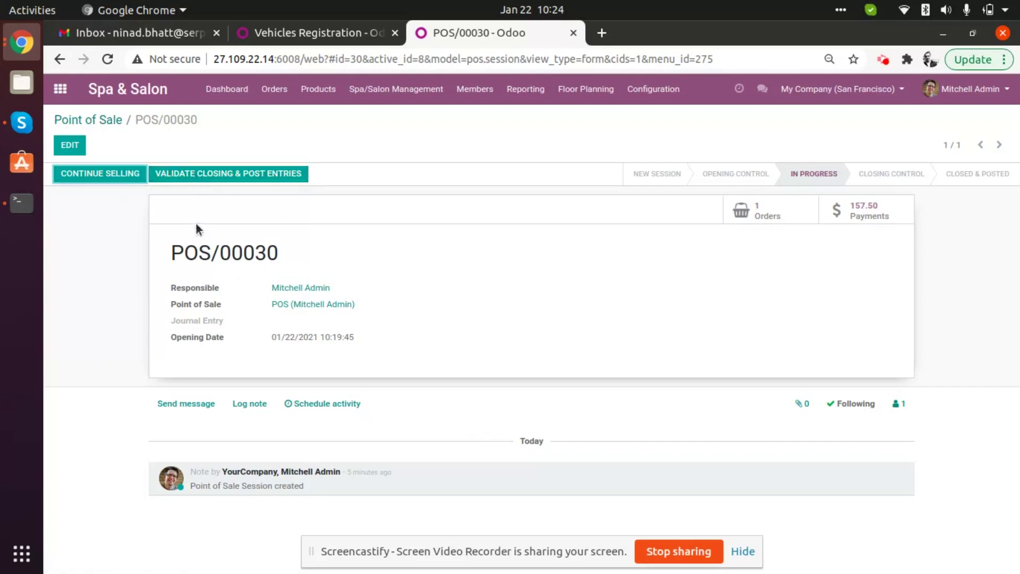
pyautogui.click(207, 176)
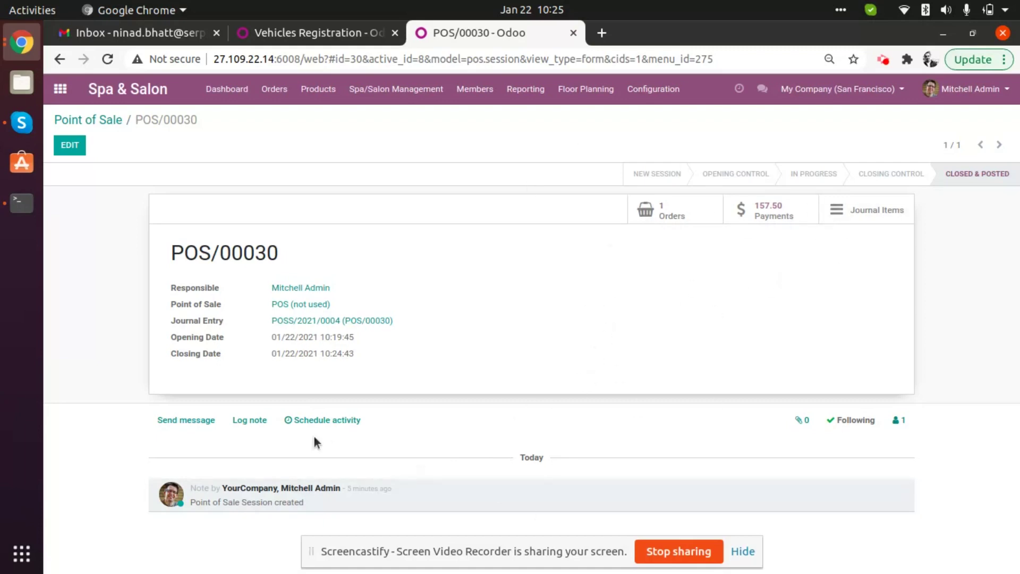
pyautogui.click(111, 120)
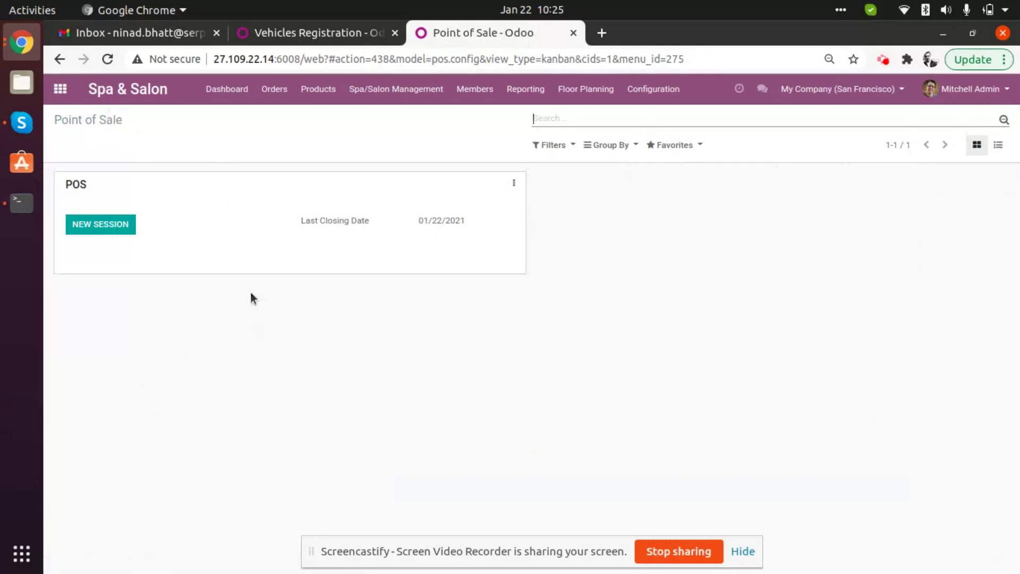
# Step: Create a floor plan named Kids and assign it to the POS point of sale
pyautogui.click(591, 90)
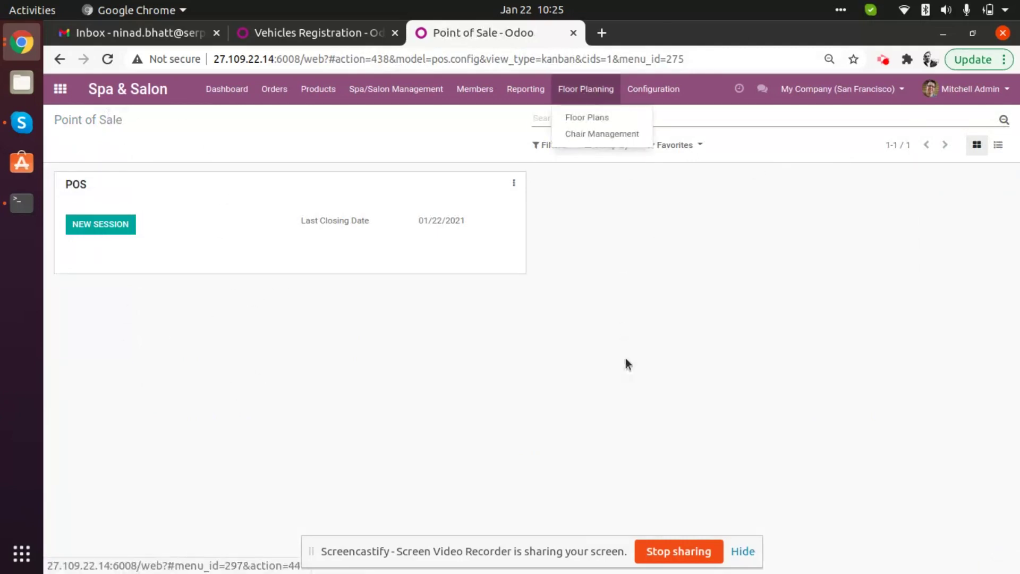
pyautogui.click(590, 119)
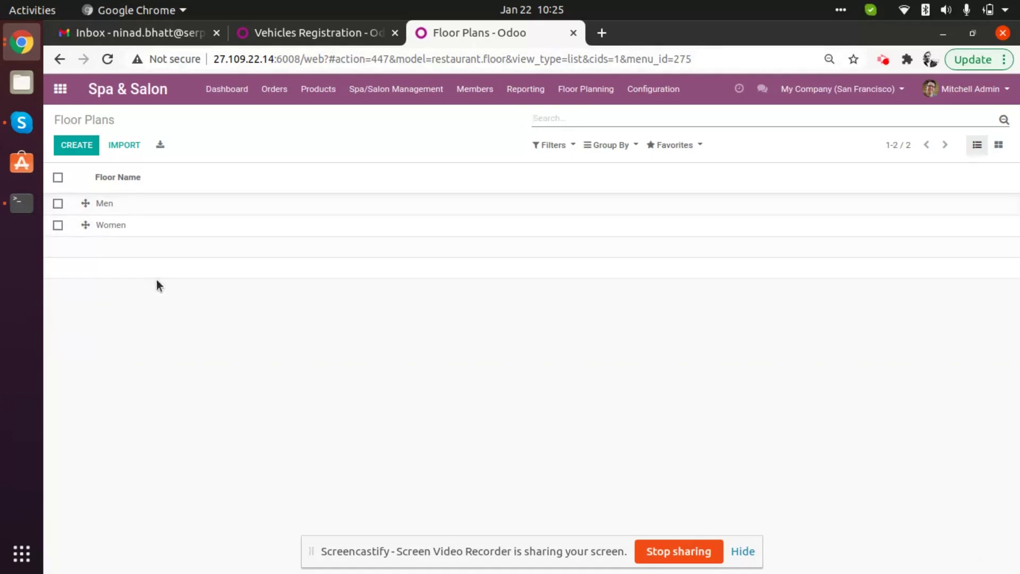
pyautogui.click(78, 151)
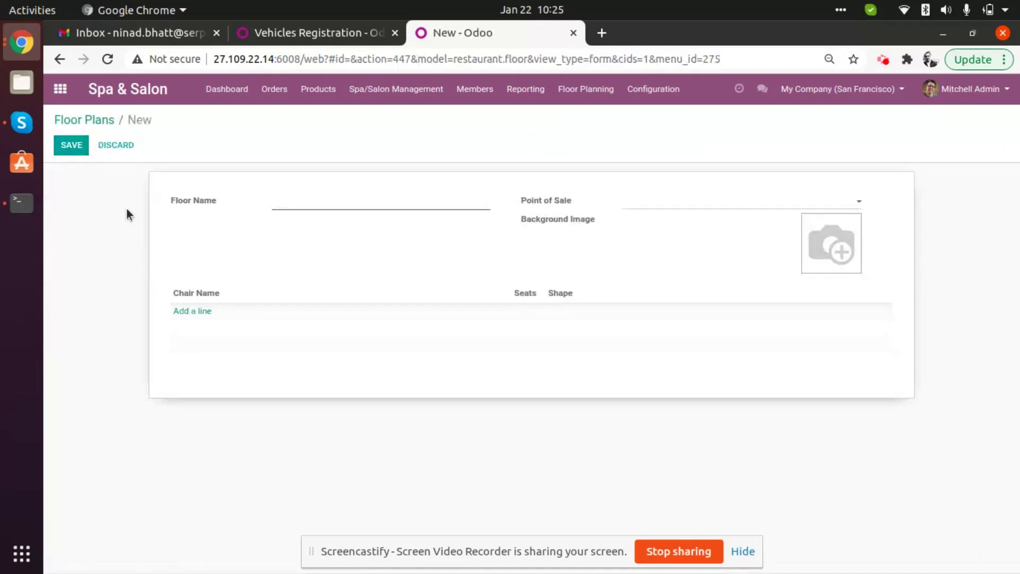
pyautogui.write('Kids')
pyautogui.click(703, 213)
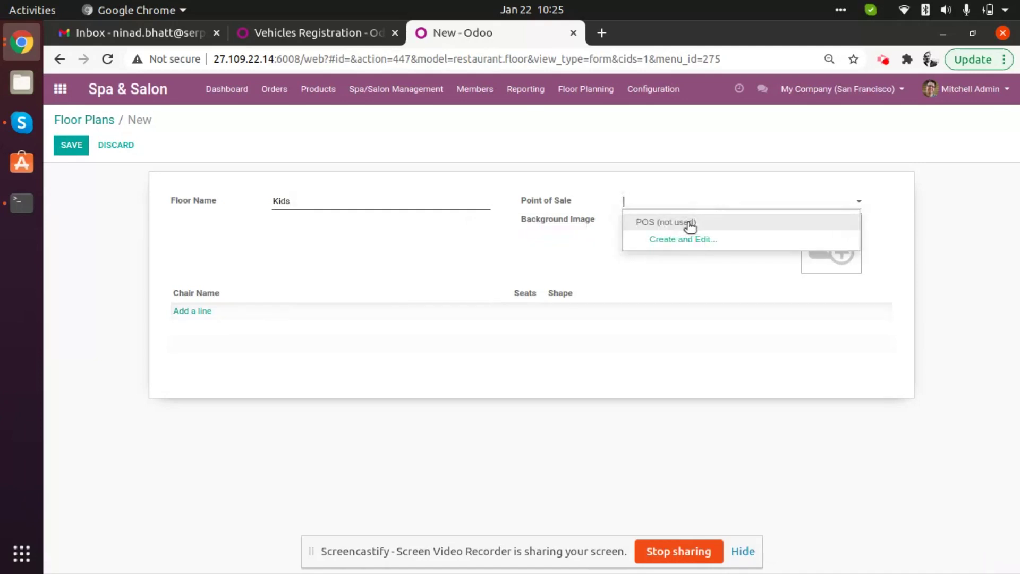
pyautogui.click(691, 222)
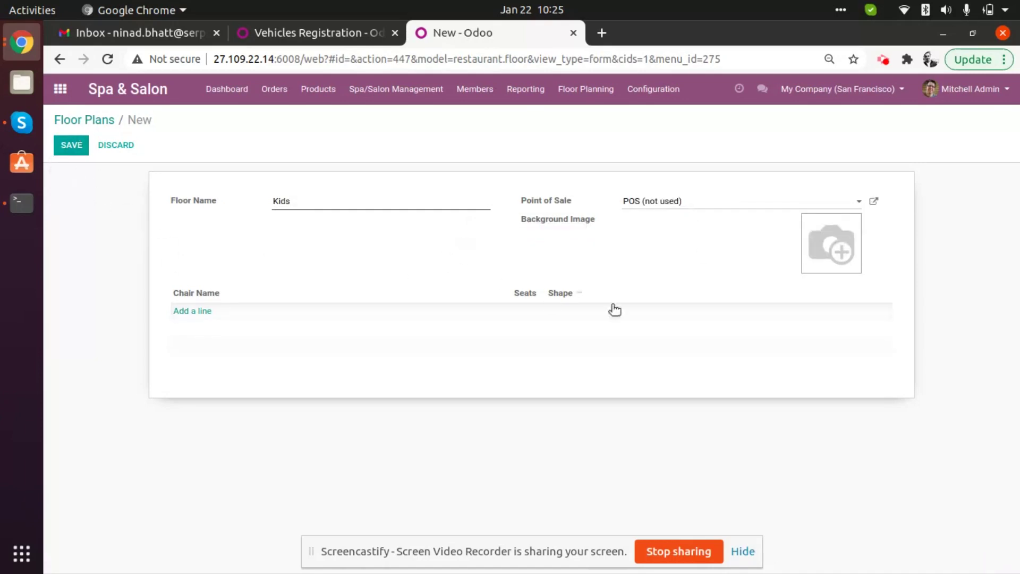
# Step: Add an active chair named Kid 1 to the Kids floor plan, keeping the Square shape
pyautogui.click(201, 312)
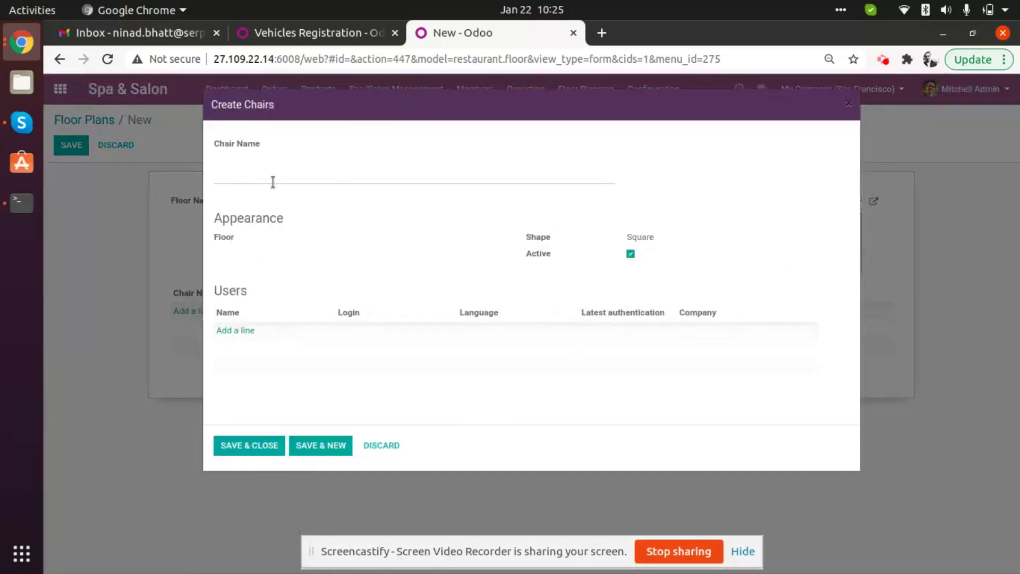
pyautogui.write('Kid 1')
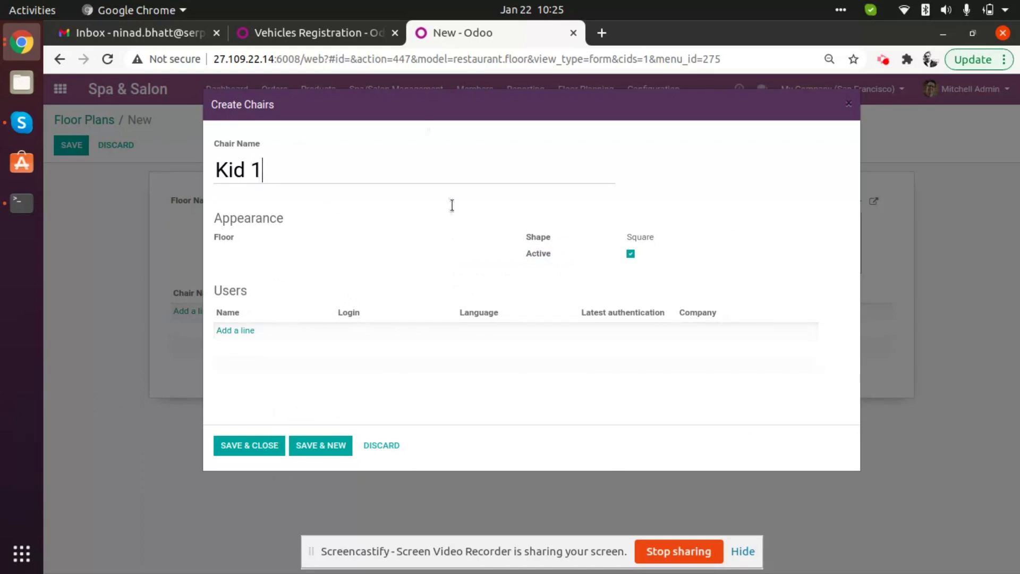
pyautogui.click(631, 255)
pyautogui.click(631, 254)
pyautogui.click(263, 445)
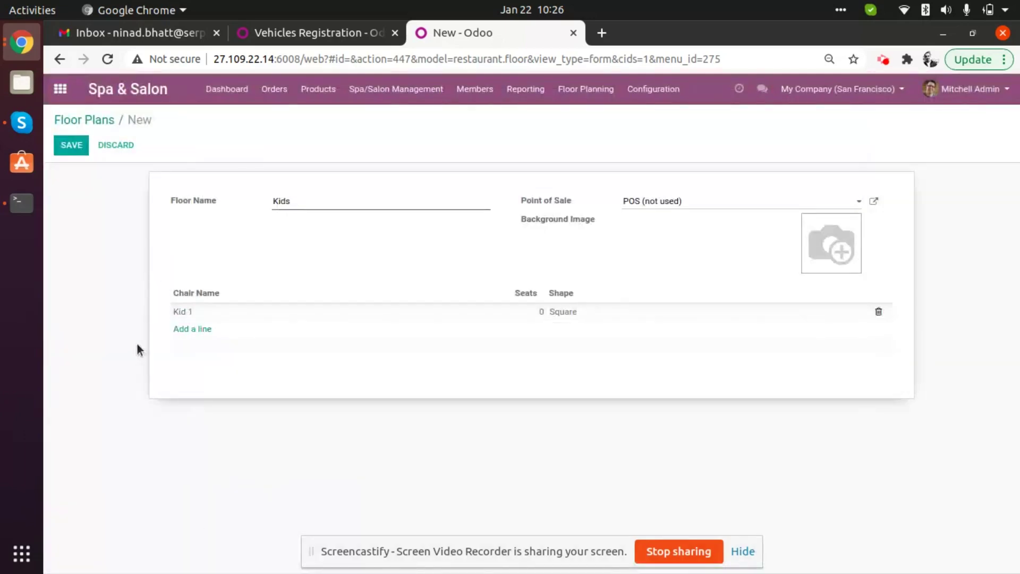
# Step: Save the Kids floor plan and display the Kids floor in a new POS session
pyautogui.click(73, 148)
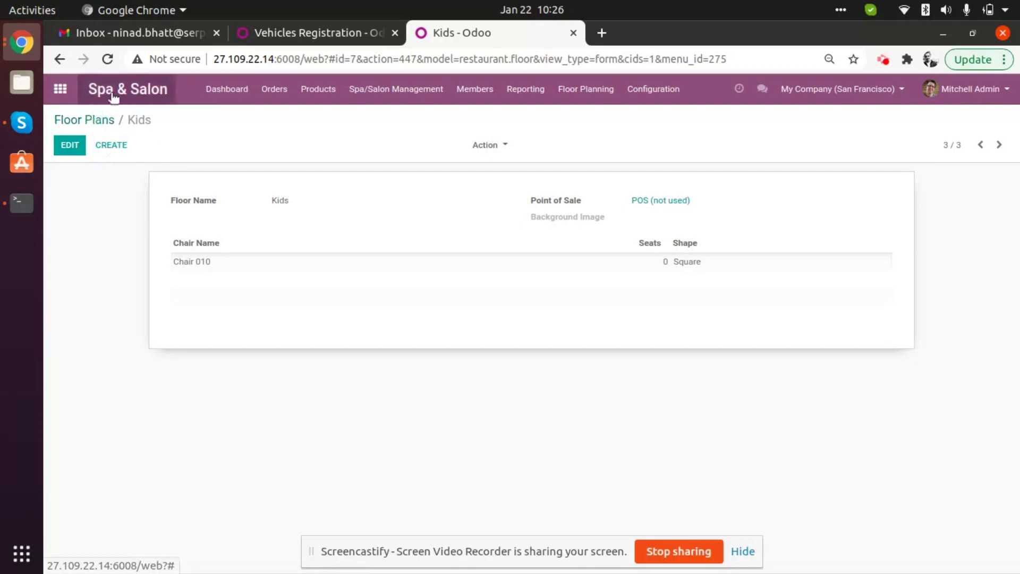
pyautogui.click(227, 90)
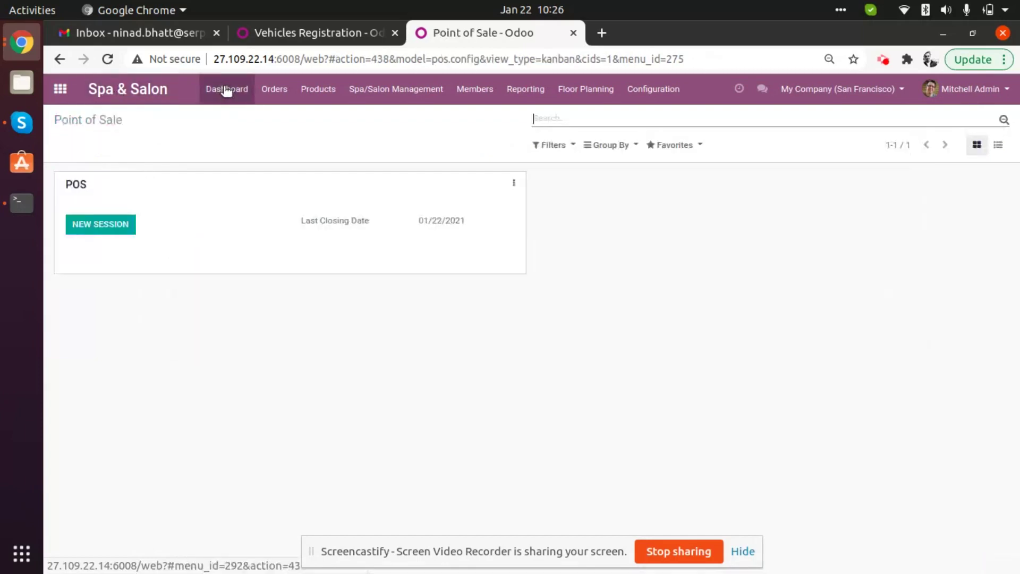
pyautogui.click(108, 225)
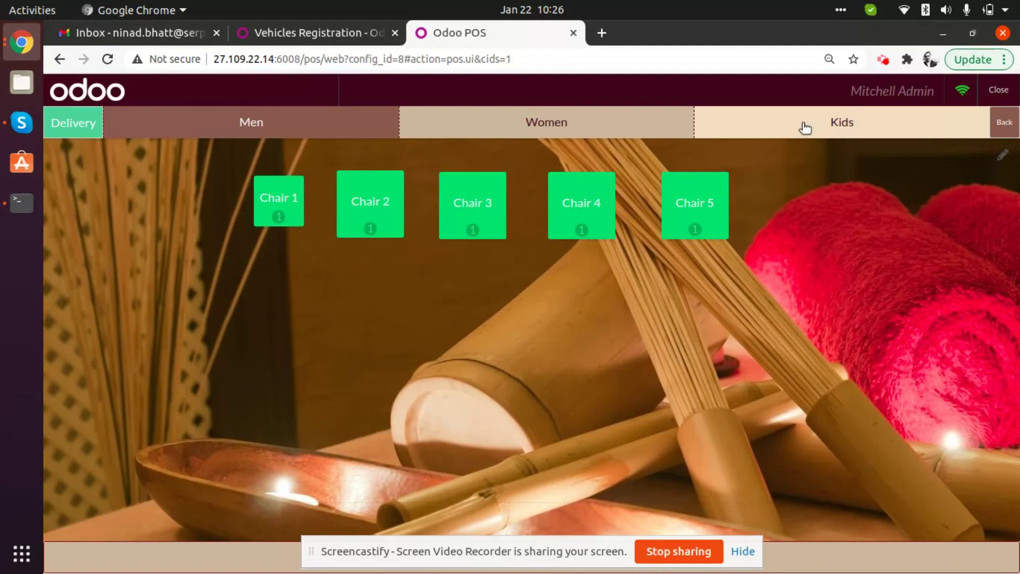
pyautogui.click(831, 123)
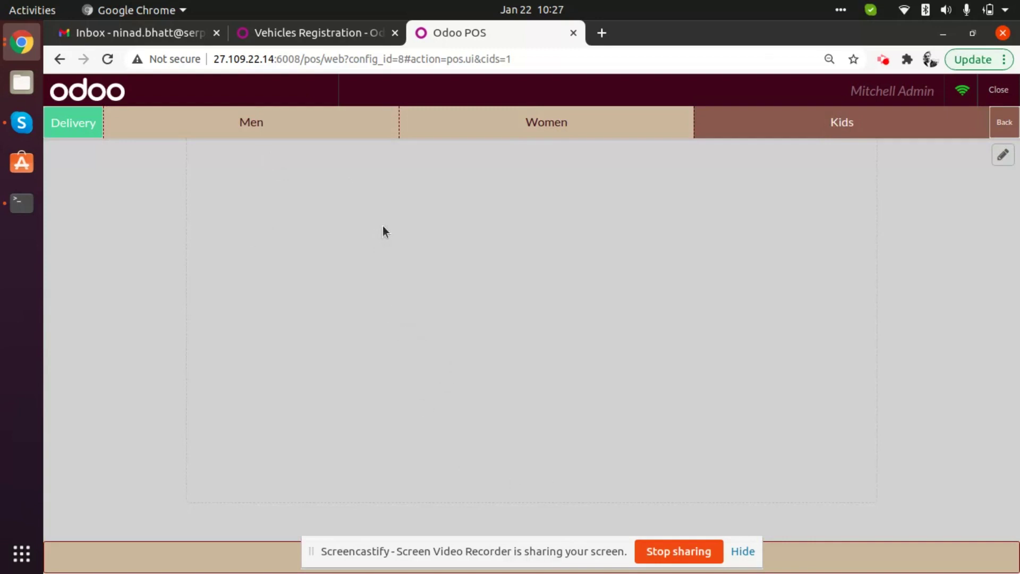
# Step: Try the floor editing tools, toggling the shape of Chair 7 on the Women floor and back, and return to the Kids floor
pyautogui.click(1004, 156)
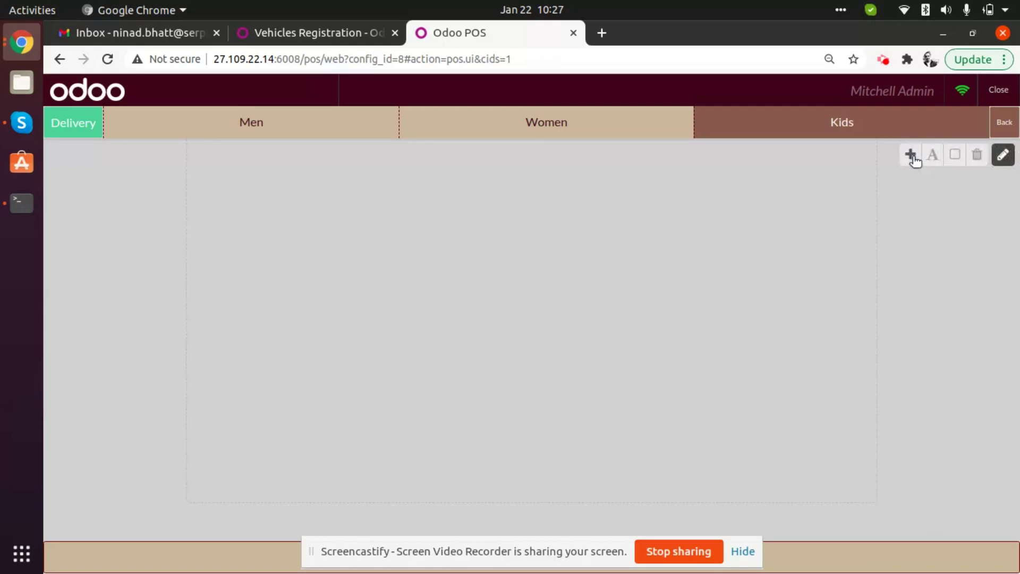
pyautogui.click(623, 125)
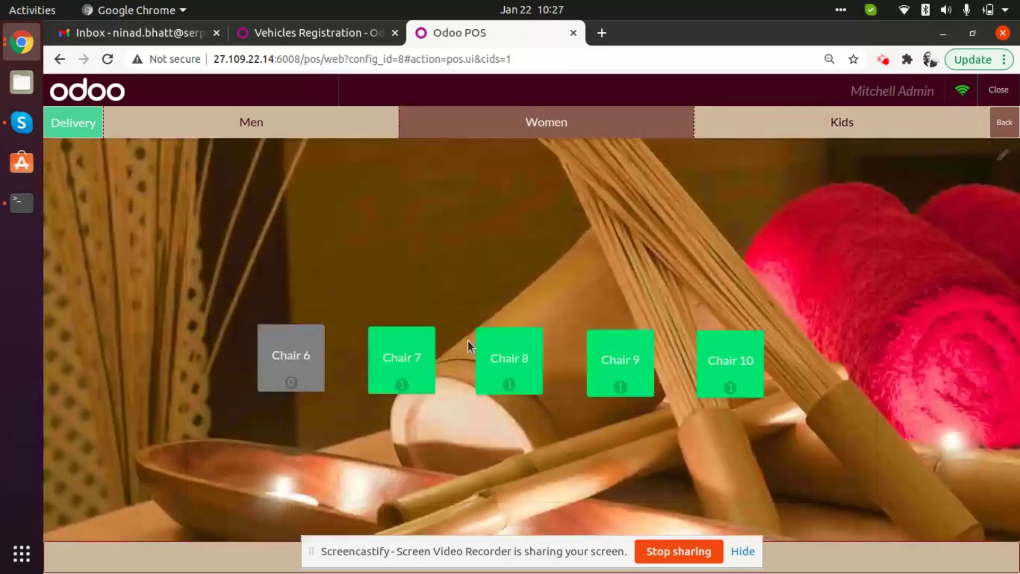
pyautogui.click(1003, 155)
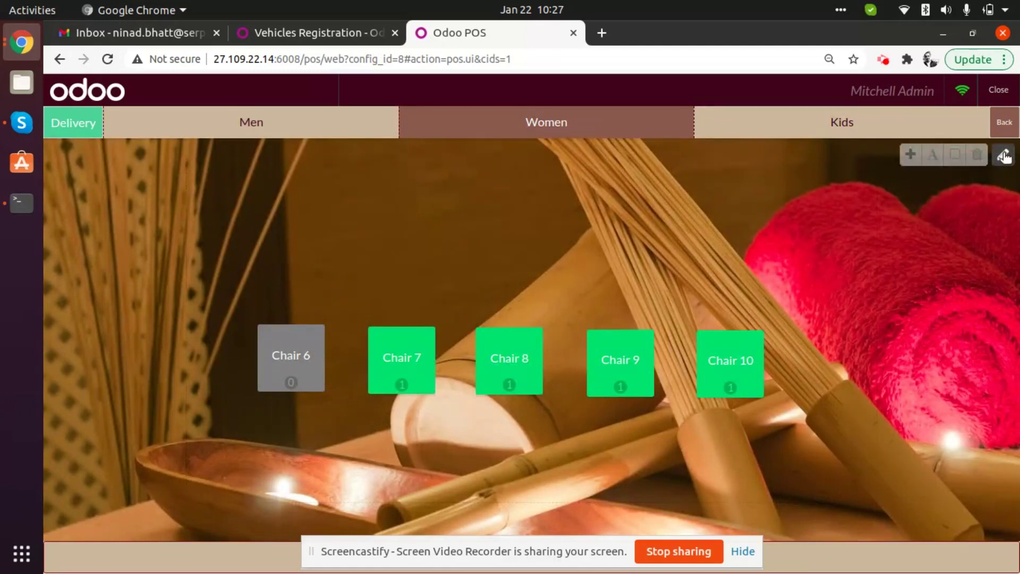
pyautogui.click(420, 363)
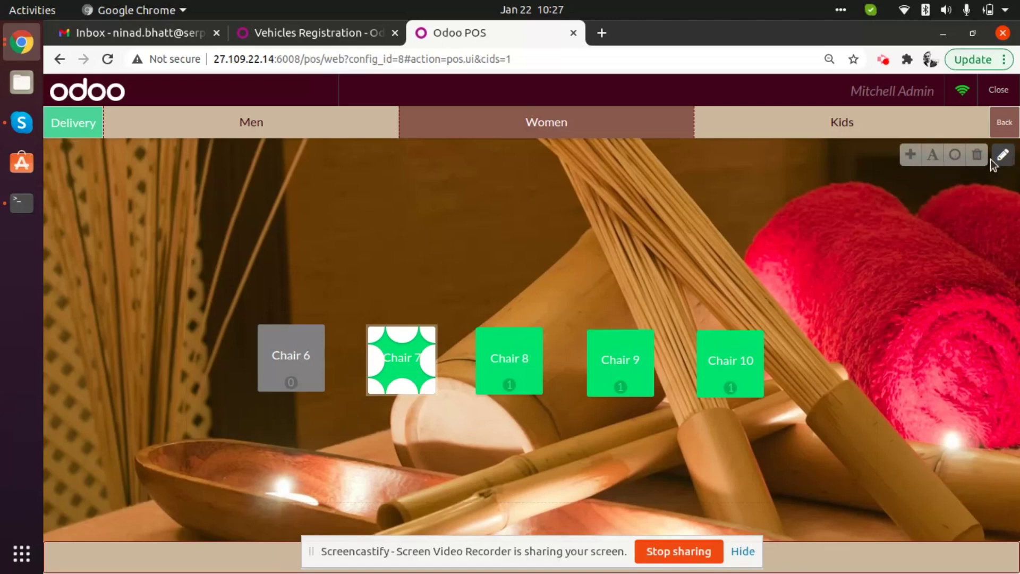
pyautogui.click(955, 158)
pyautogui.click(956, 157)
pyautogui.click(826, 131)
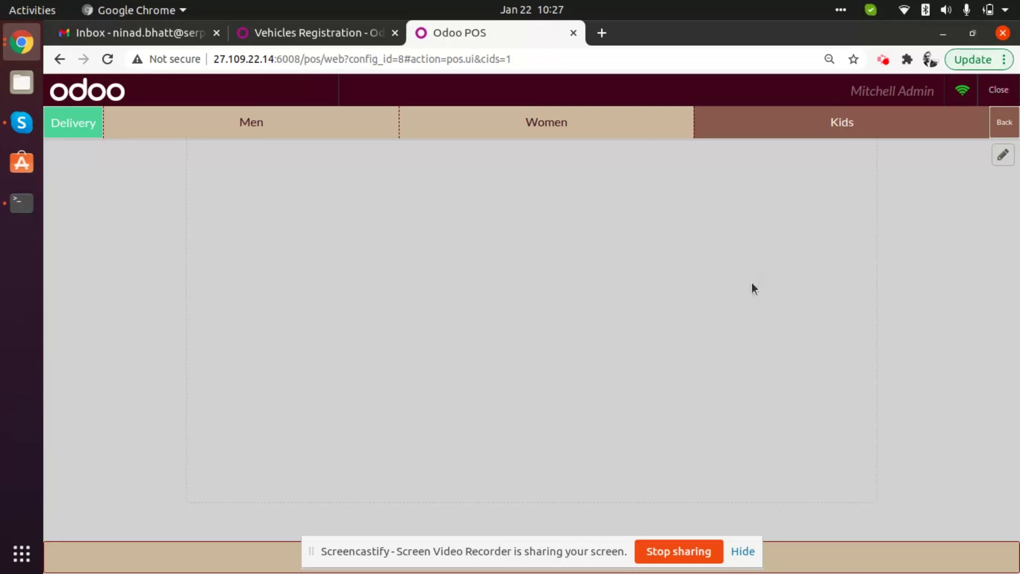
# Step: Exit the POS screen, validate the session's closing with entries posted, and go back to the Point of Sale overview
pyautogui.click(999, 90)
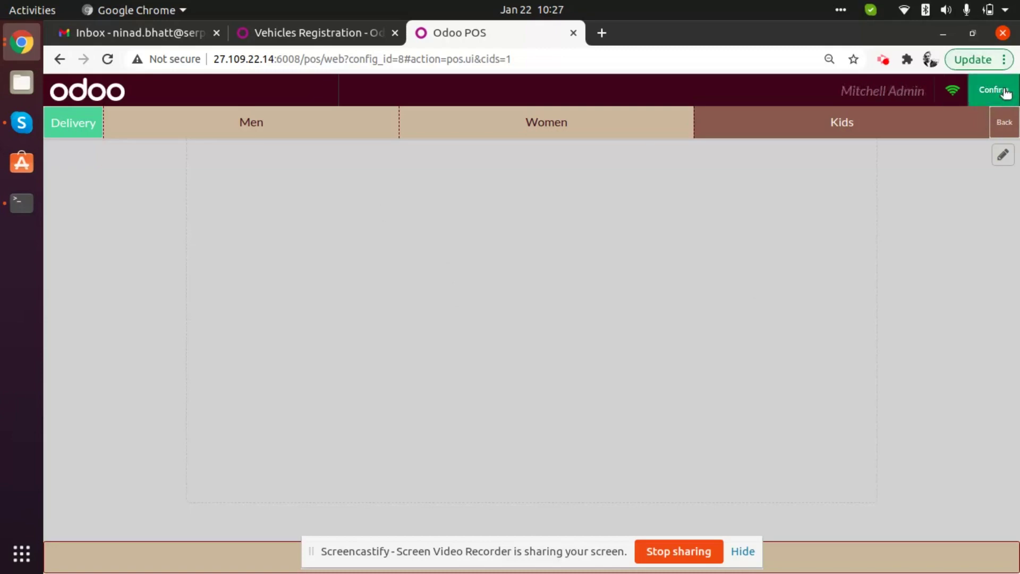
pyautogui.click(1006, 92)
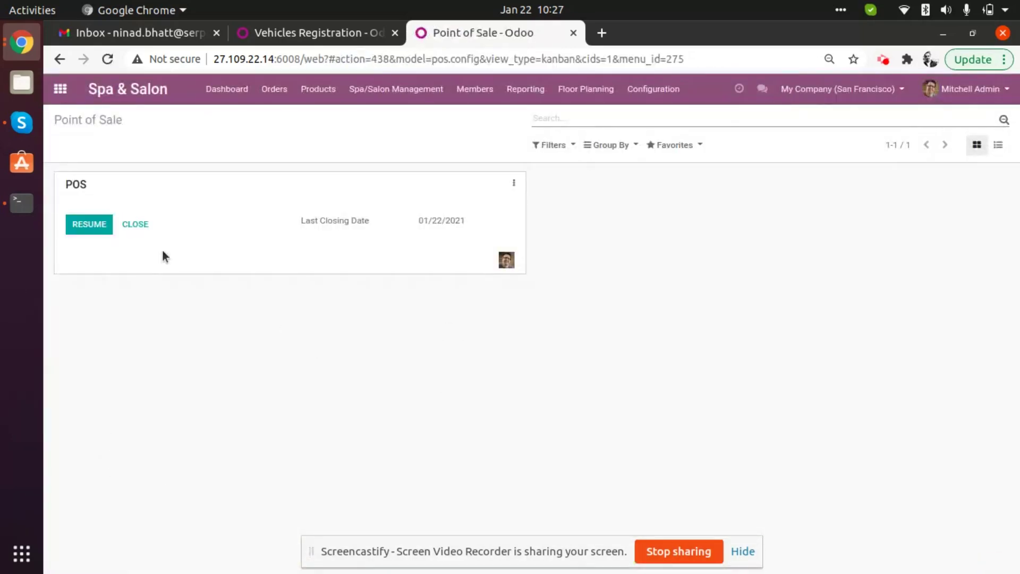
pyautogui.click(136, 224)
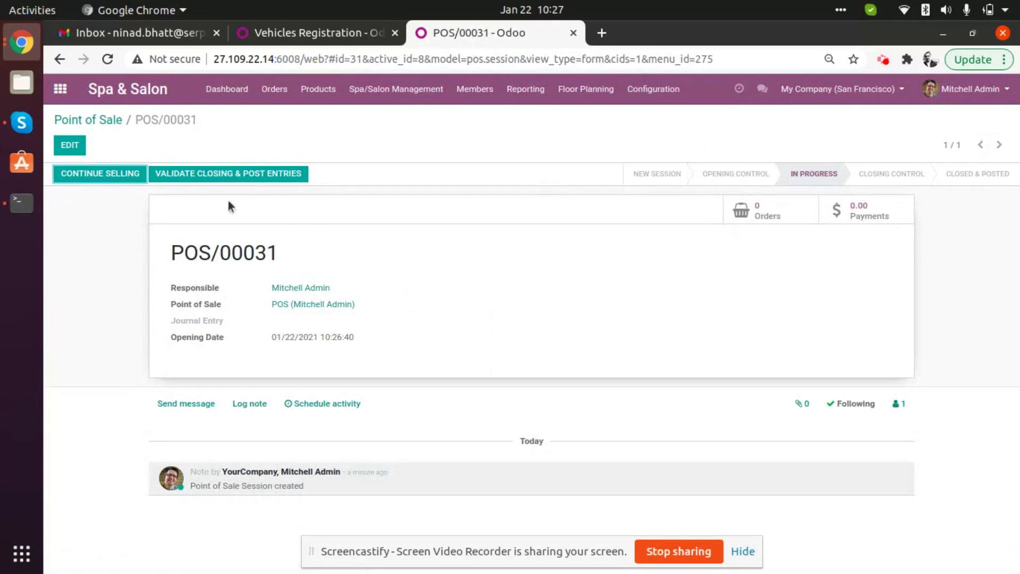
pyautogui.click(257, 173)
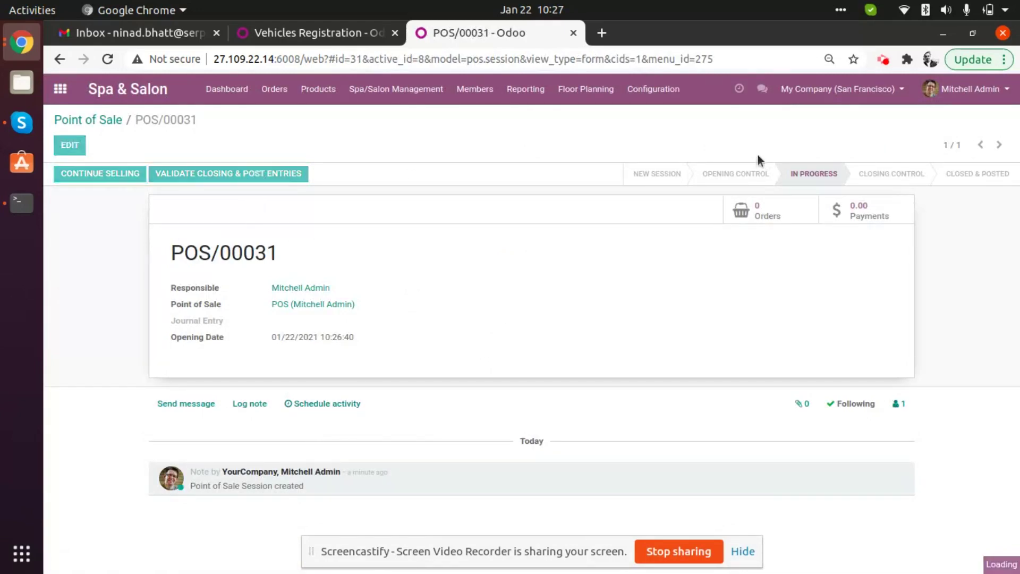
pyautogui.click(131, 94)
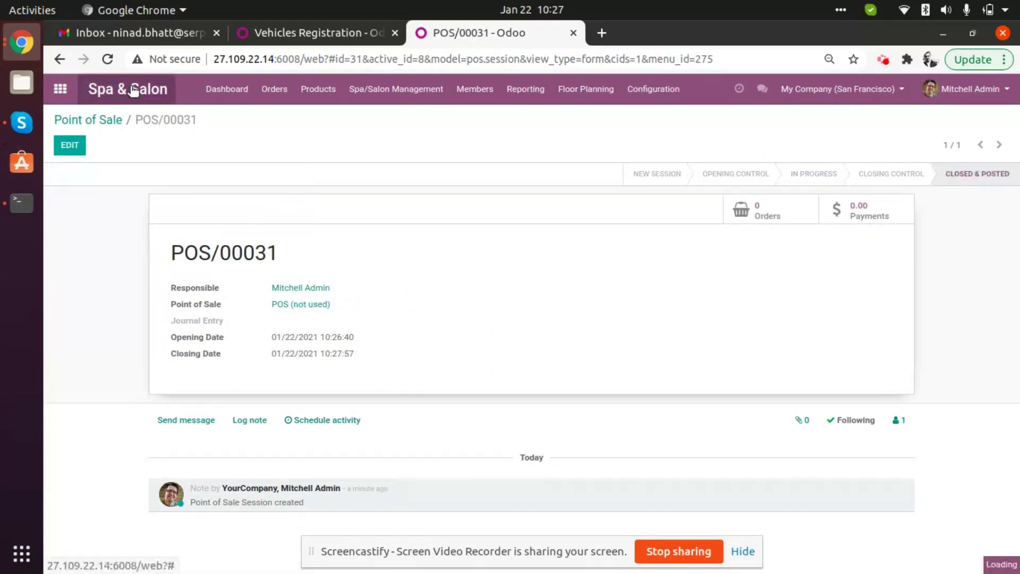
pyautogui.click(592, 91)
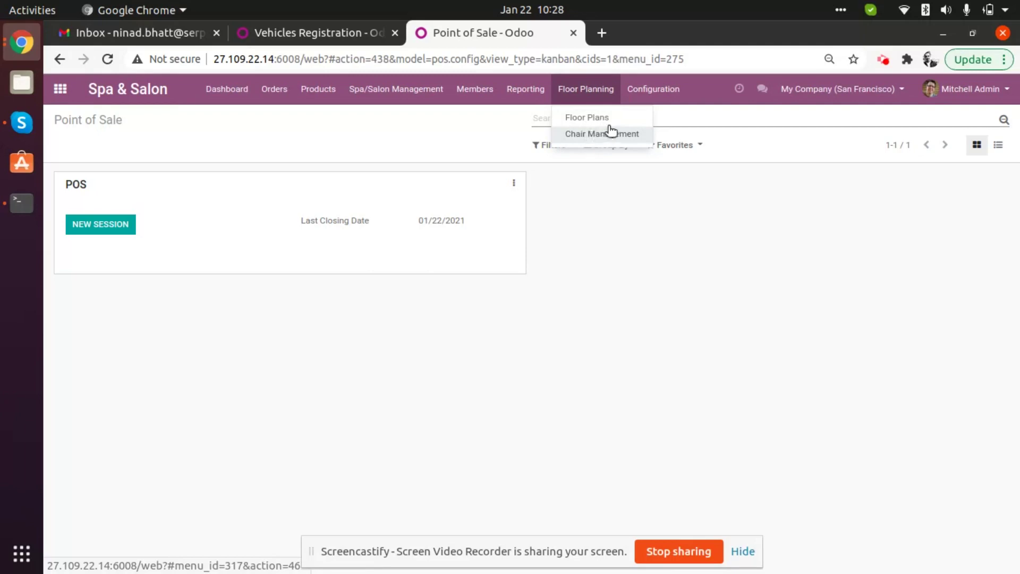
pyautogui.click(635, 277)
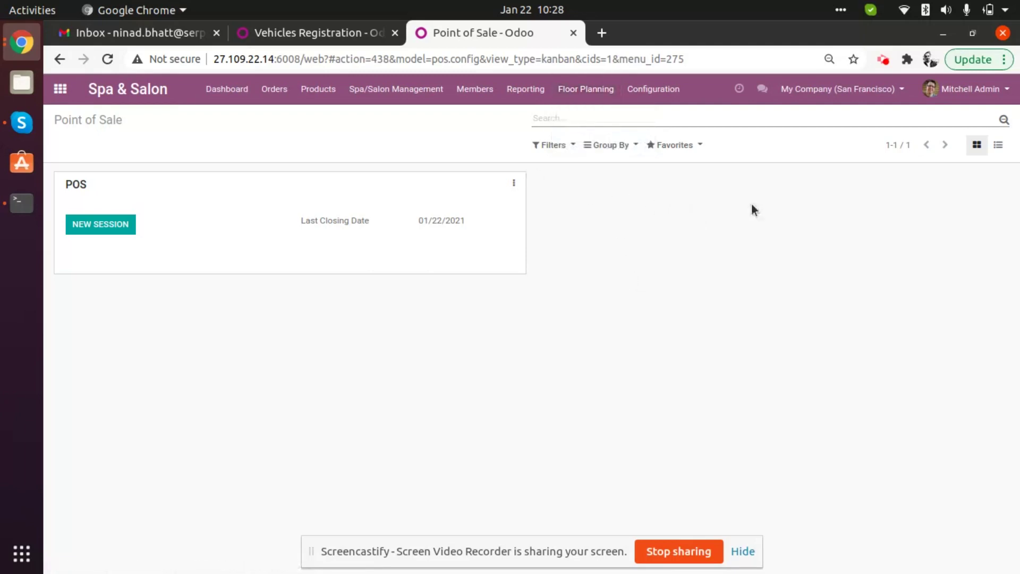
# Step: Review the Point of Sale settings for taxes, pricing, payment terminals and payments, and discard any changes
pyautogui.click(659, 91)
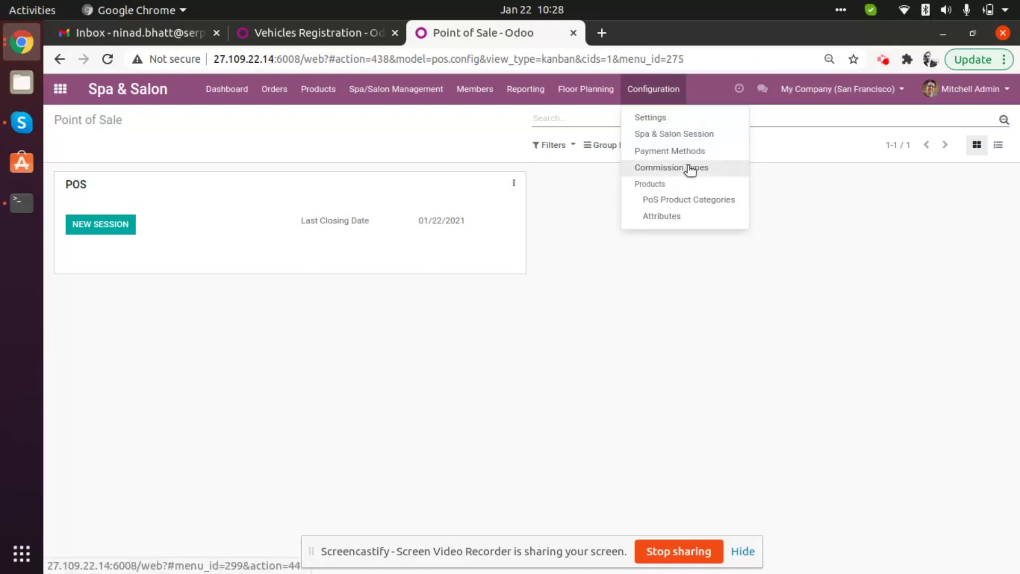
pyautogui.click(671, 119)
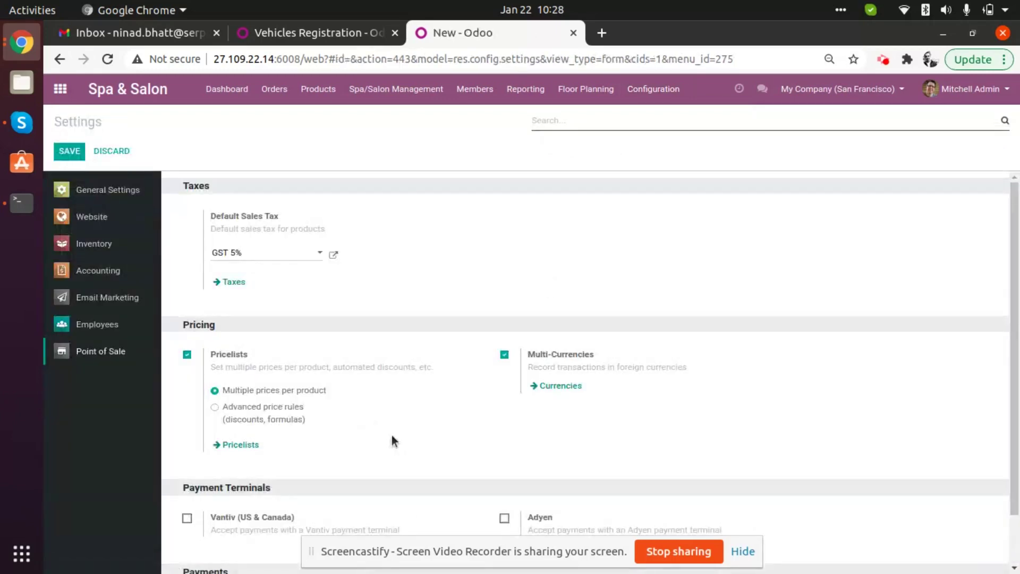
pyautogui.scroll(-1, 448, 394)
pyautogui.scroll(1, 337, 386)
pyautogui.scroll(-1, 389, 324)
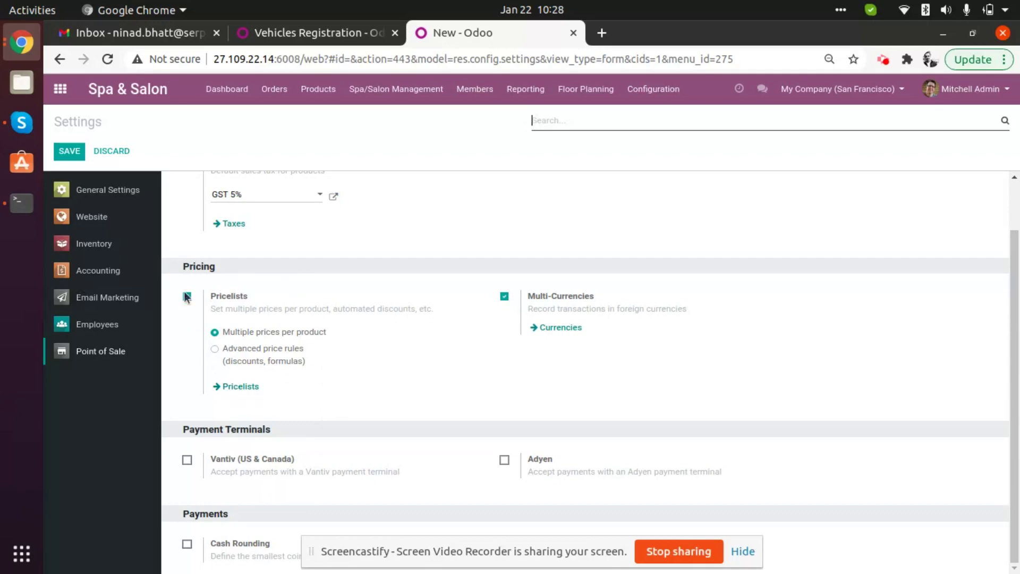
pyautogui.click(104, 150)
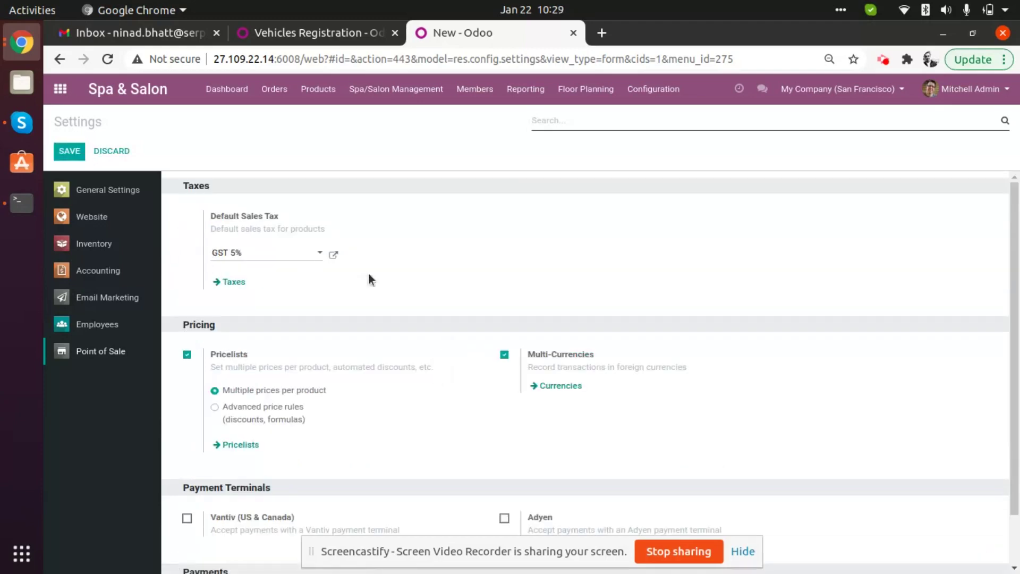
# Step: View the Spa & Salon Session list and return to the Point of Sale overview
pyautogui.click(653, 89)
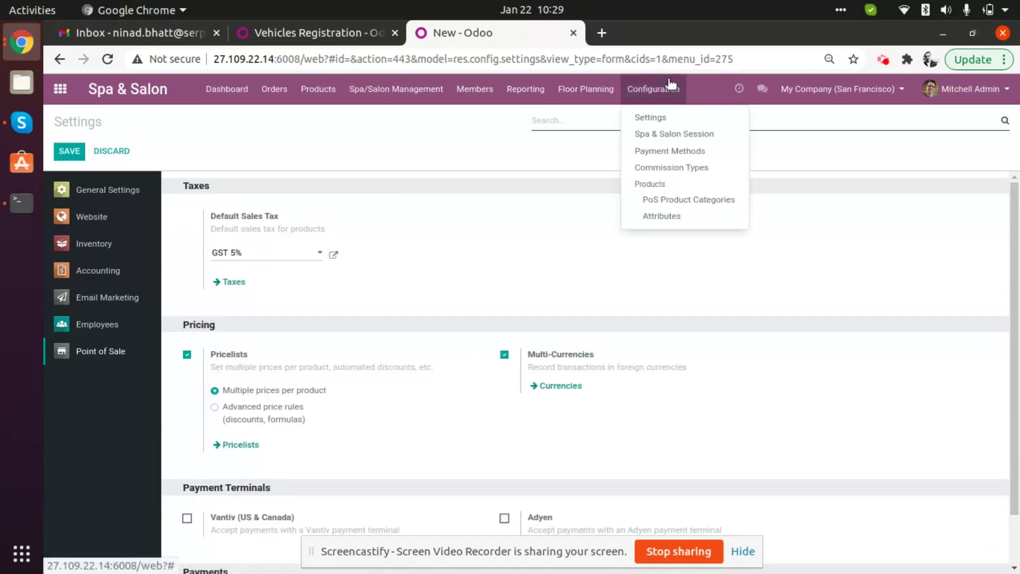
pyautogui.click(677, 134)
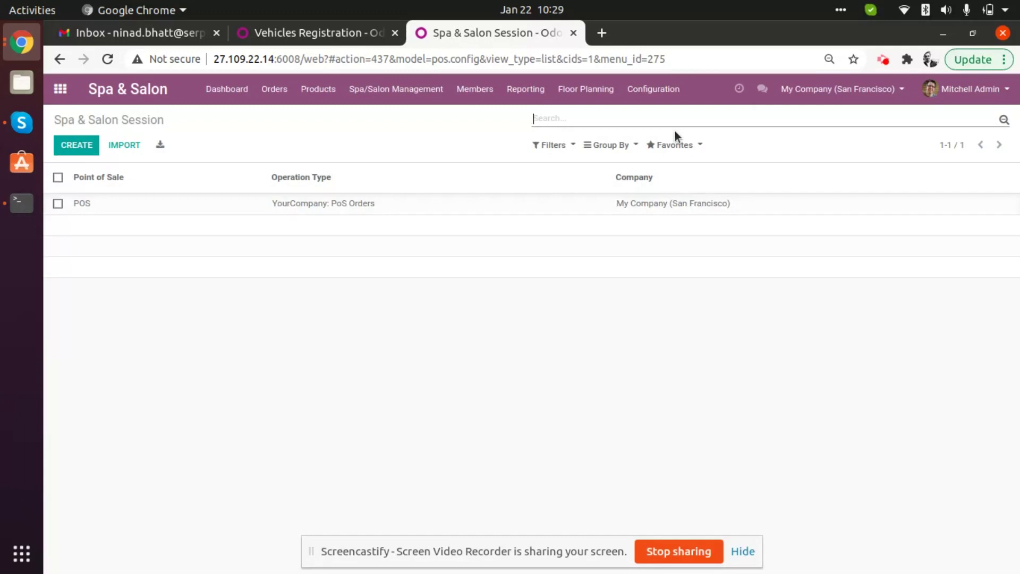
pyautogui.click(661, 88)
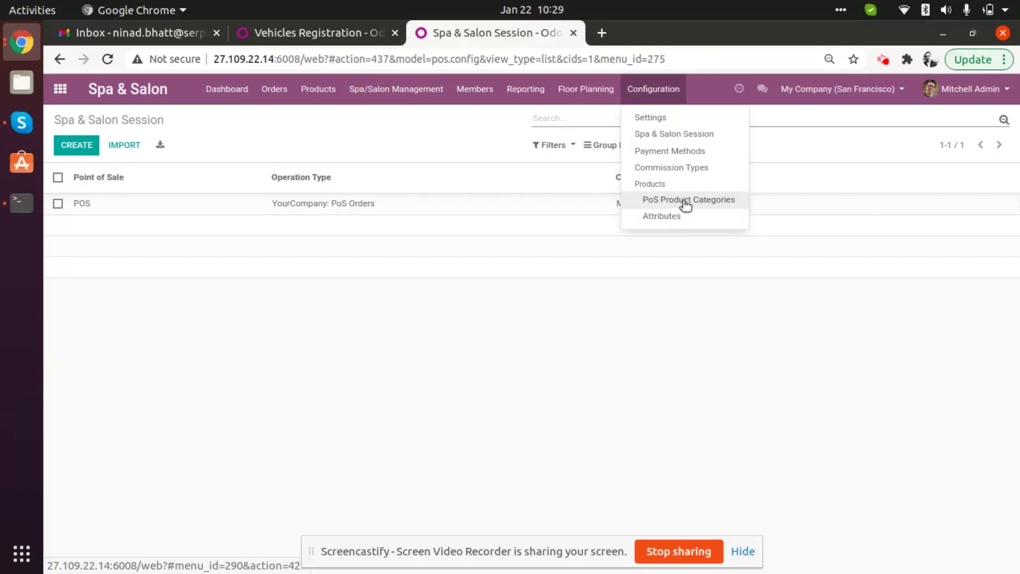
pyautogui.click(358, 369)
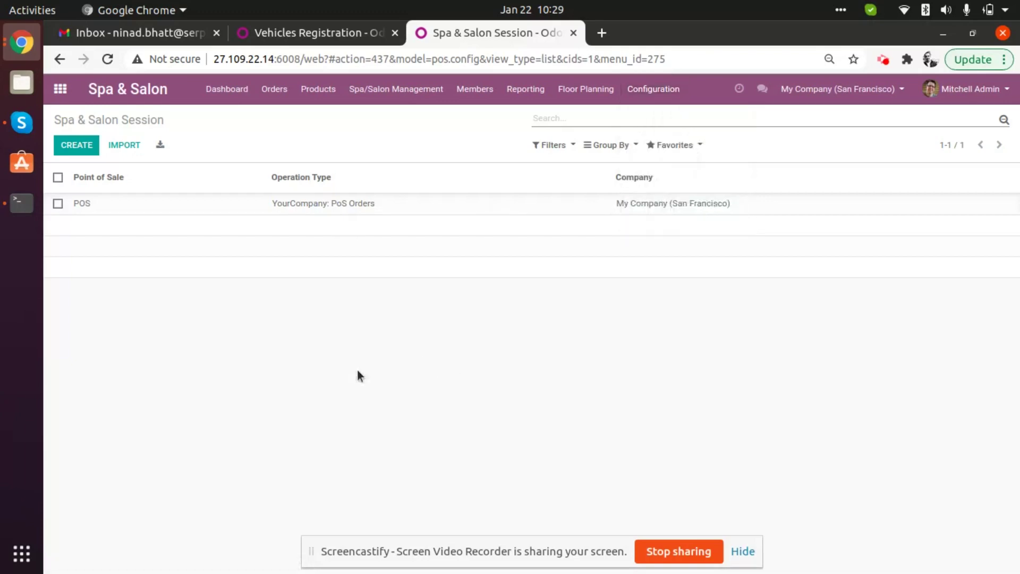
pyautogui.click(156, 88)
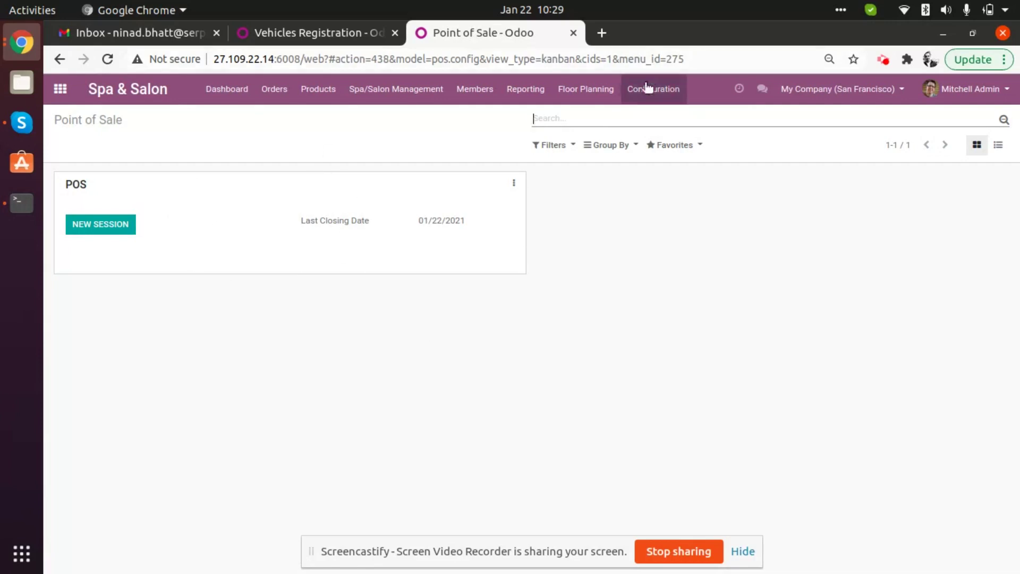
# Step: Create and save a Spa & Salon Session point of sale named New One, keeping the default options
pyautogui.click(654, 95)
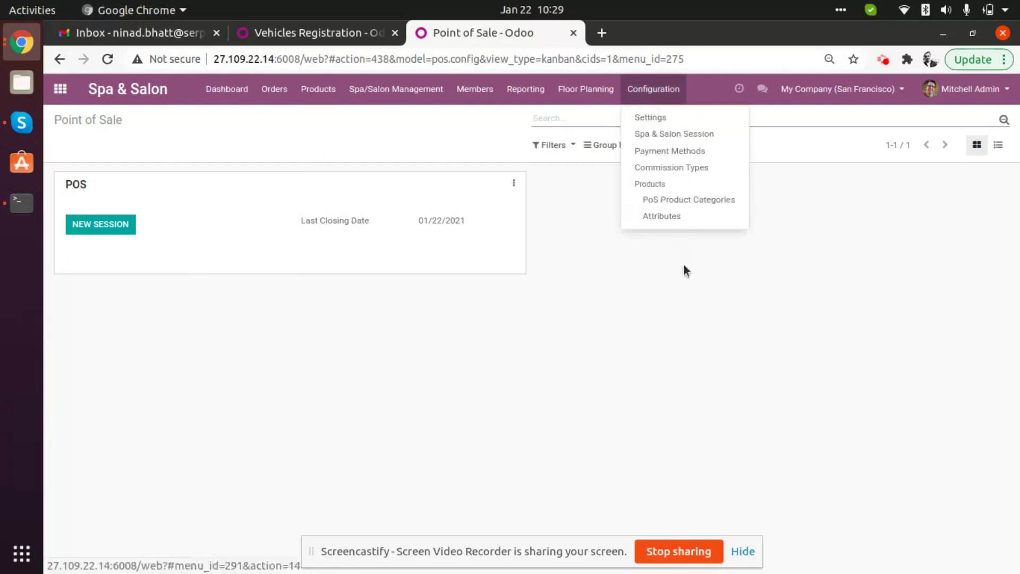
pyautogui.click(655, 136)
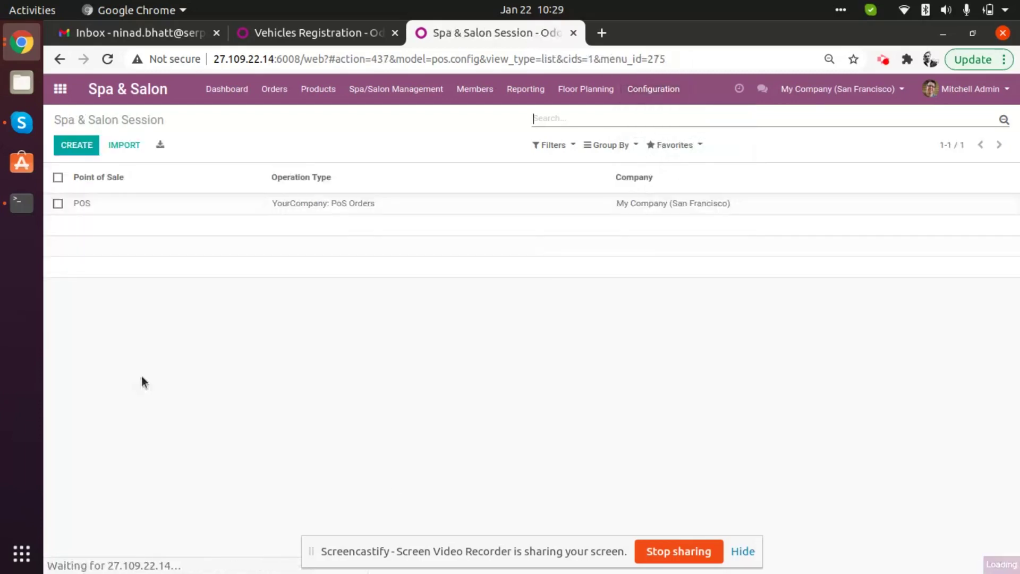
pyautogui.click(75, 145)
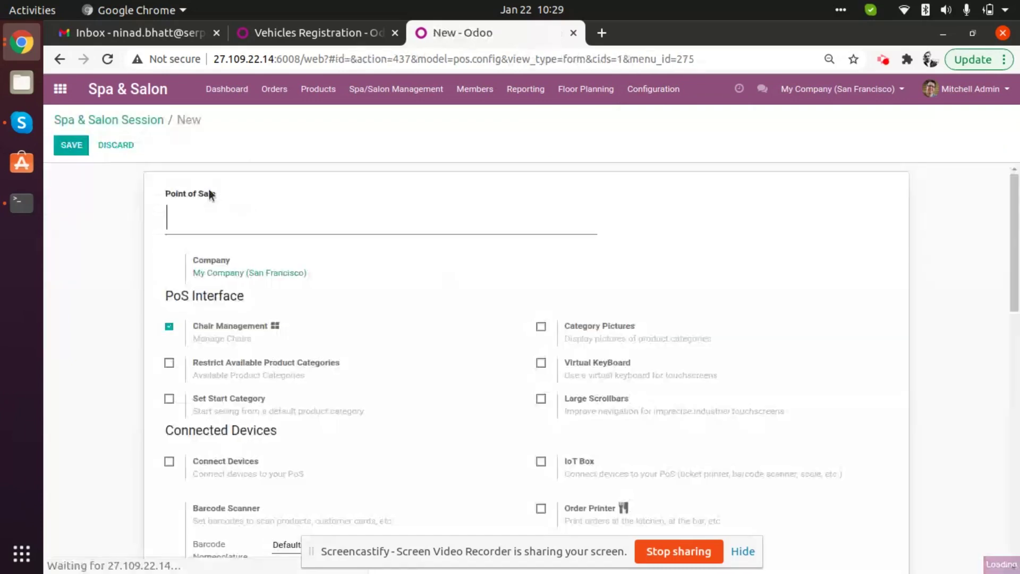
pyautogui.write('New ONe')
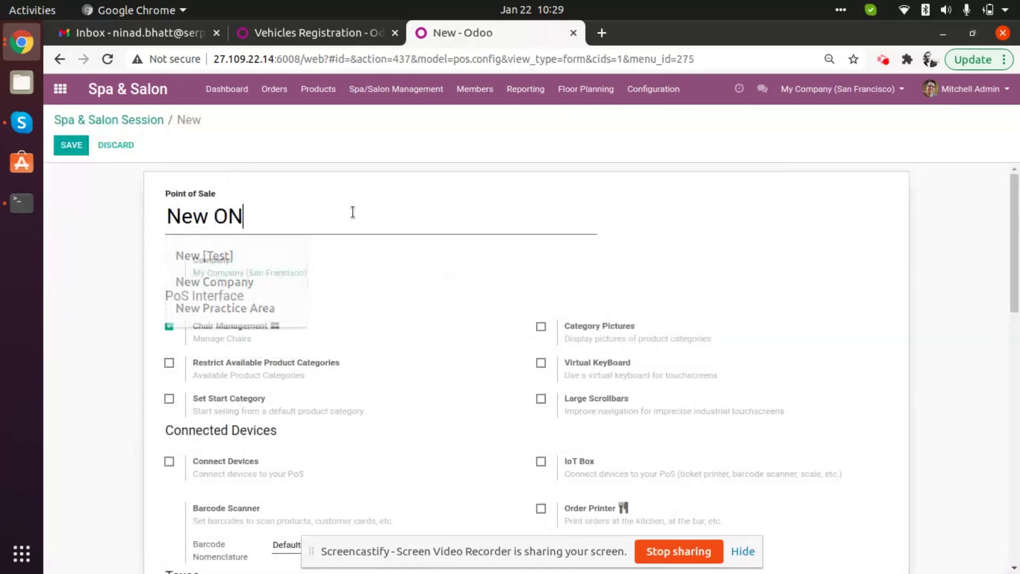
pyautogui.press('BackSpace')
pyautogui.press('BackSpace')
pyautogui.write('ne')
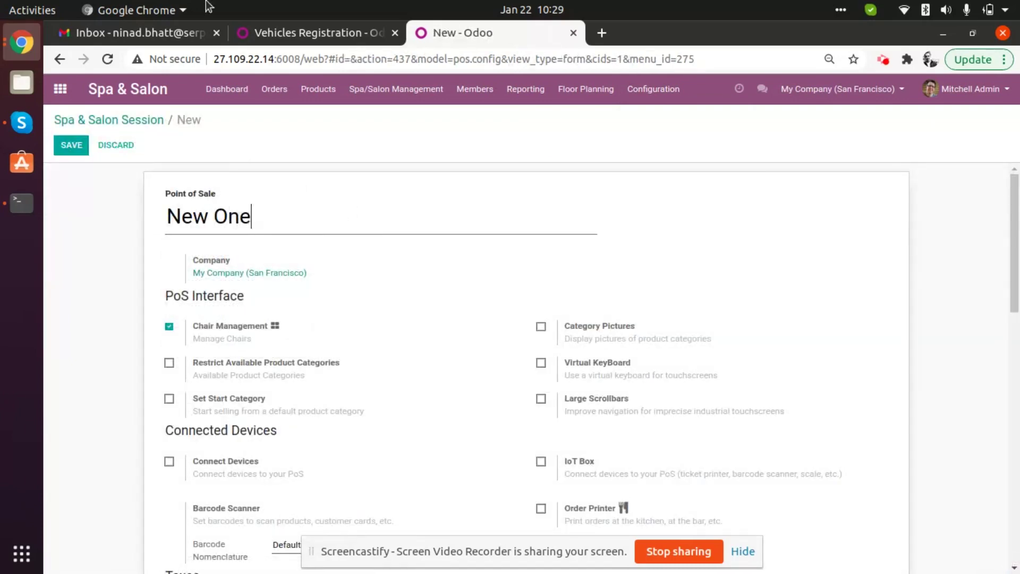
pyautogui.click(71, 146)
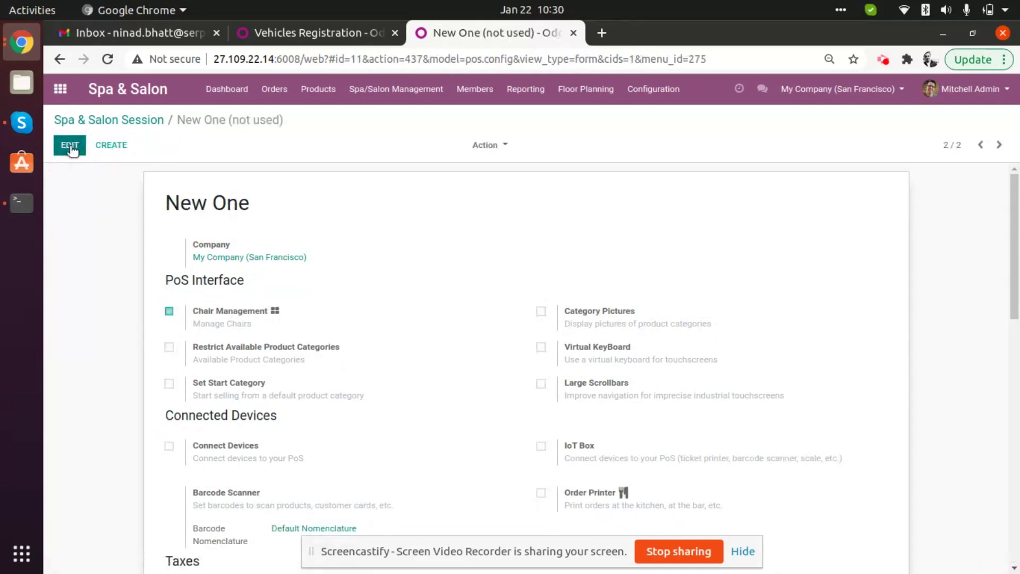
# Step: Review the interface, connected device, tax and pricing options of New One in edit mode, and save without changing them
pyautogui.click(72, 145)
pyautogui.scroll(-4, 340, 391)
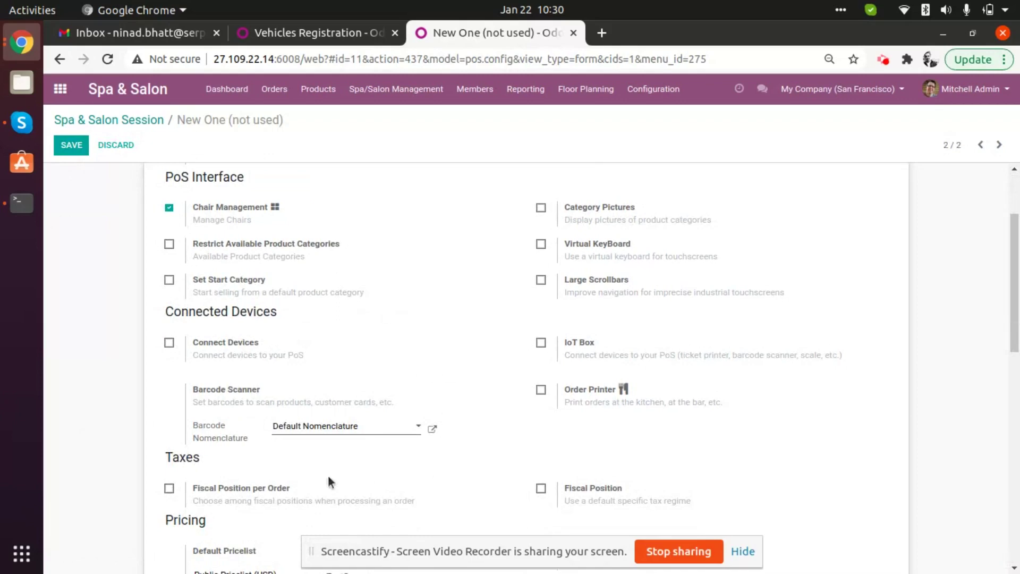
pyautogui.click(65, 145)
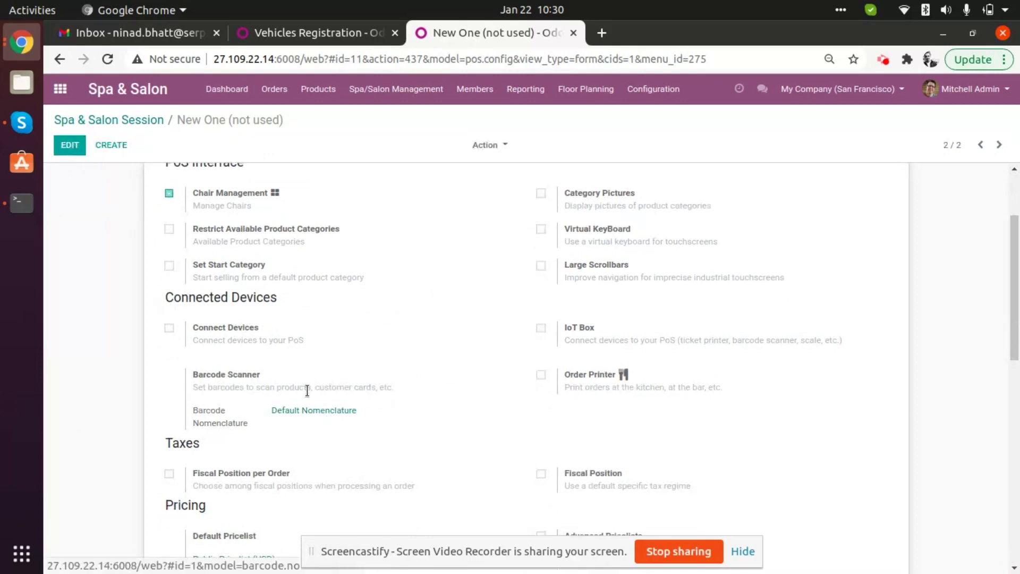
pyautogui.scroll(4, 352, 504)
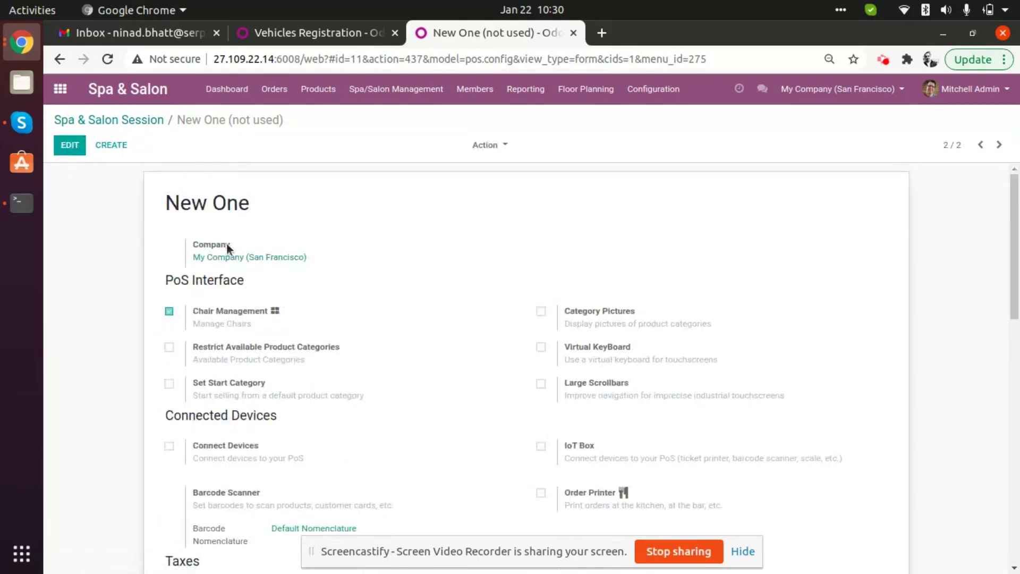
# Step: View the Spa & Salon Session list containing New One, and go back to the Point of Sale overview
pyautogui.click(666, 87)
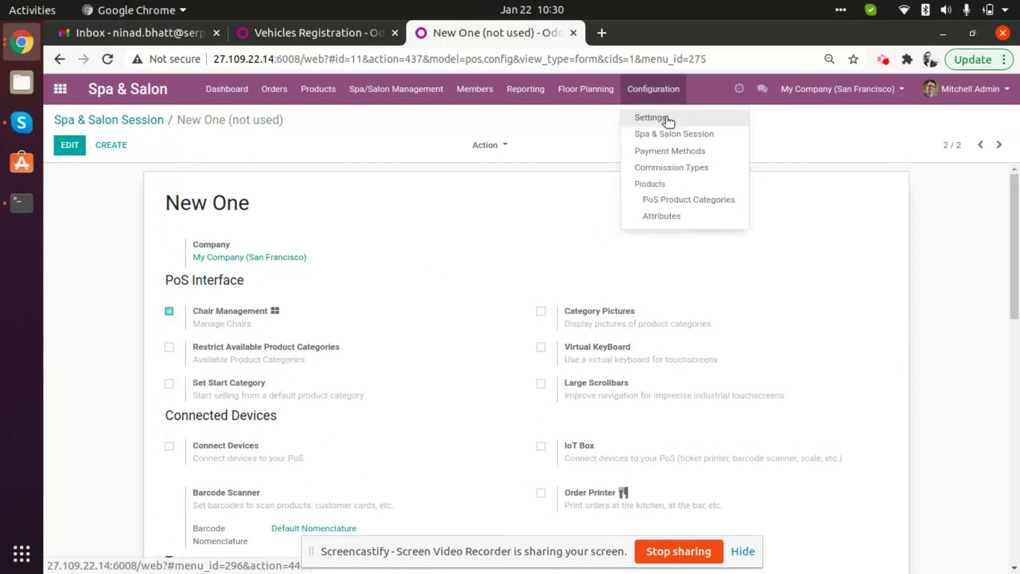
pyautogui.click(681, 137)
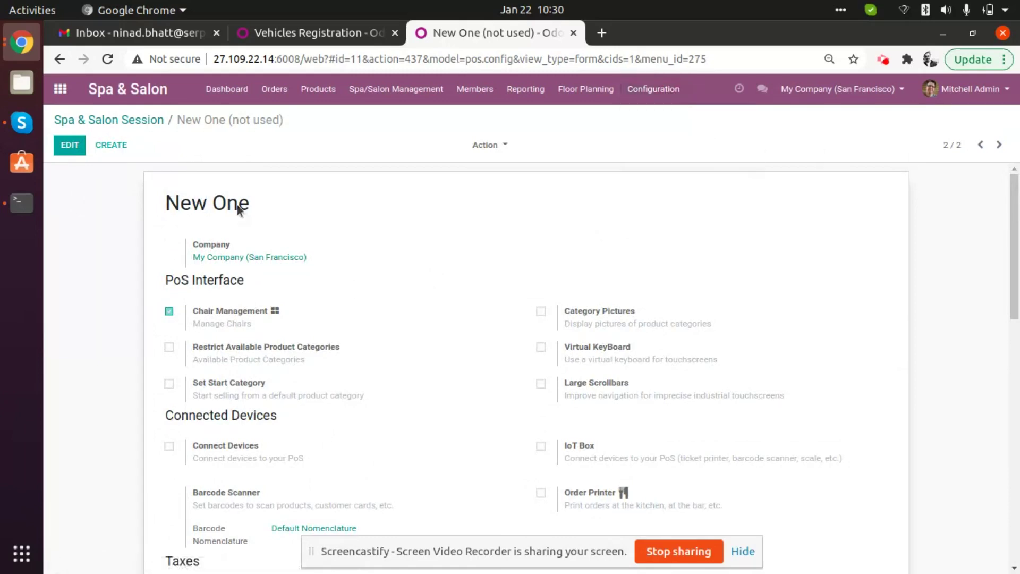
pyautogui.moveTo(147, 118)
pyautogui.mouseDown()
pyautogui.moveTo(249, 121)
pyautogui.moveTo(118, 123)
pyautogui.moveTo(129, 123)
pyautogui.mouseUp()
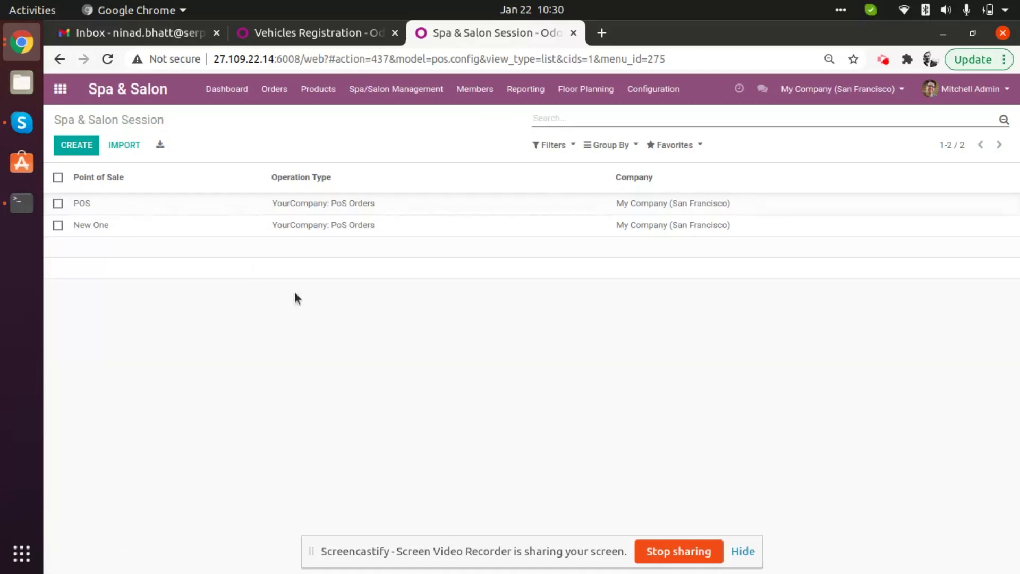
pyautogui.click(139, 91)
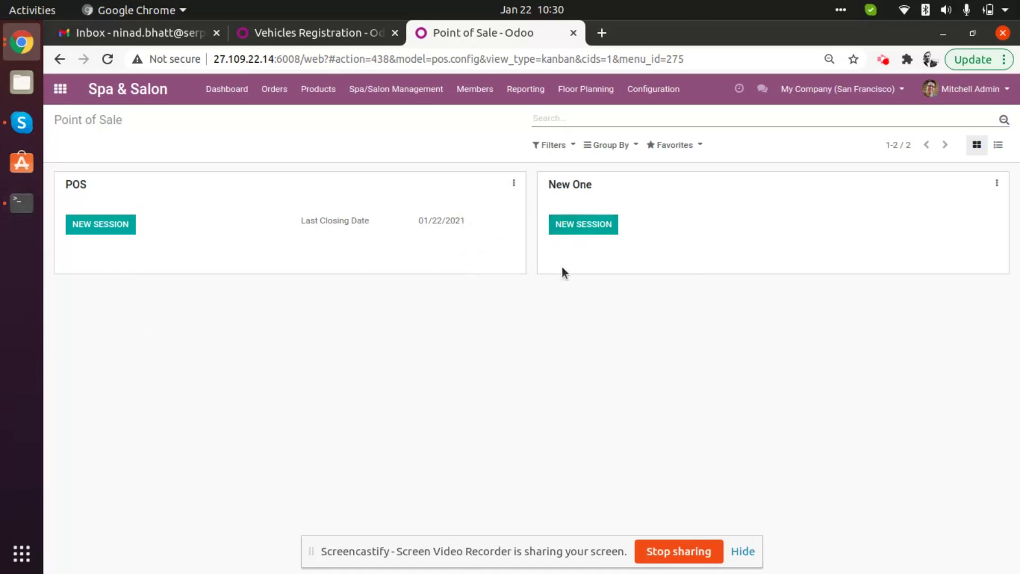
# Step: Open the settings of New One from the overview, review its device, tax, pricing and payment options, and discard any changes
pyautogui.click(998, 184)
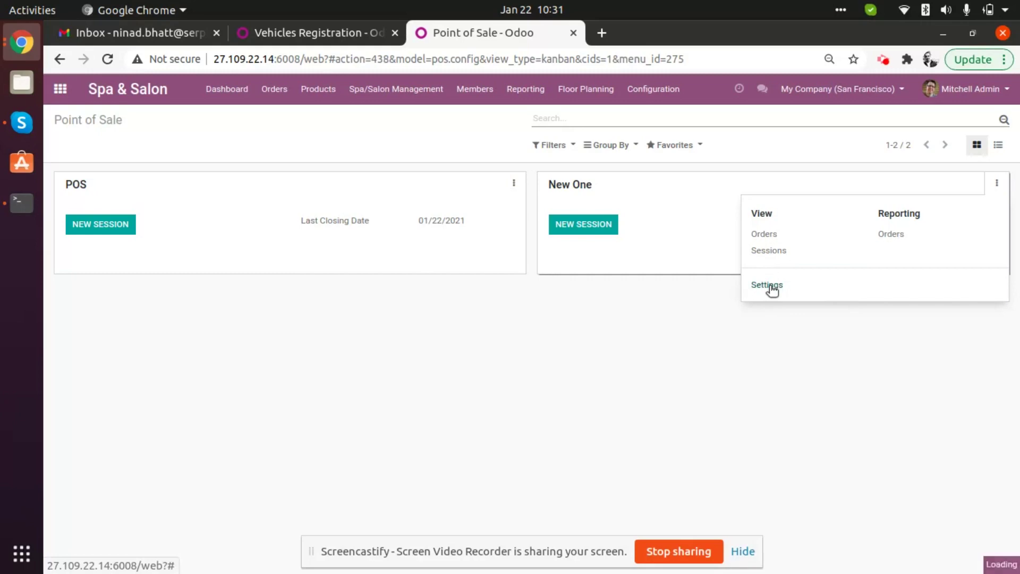
pyautogui.click(768, 286)
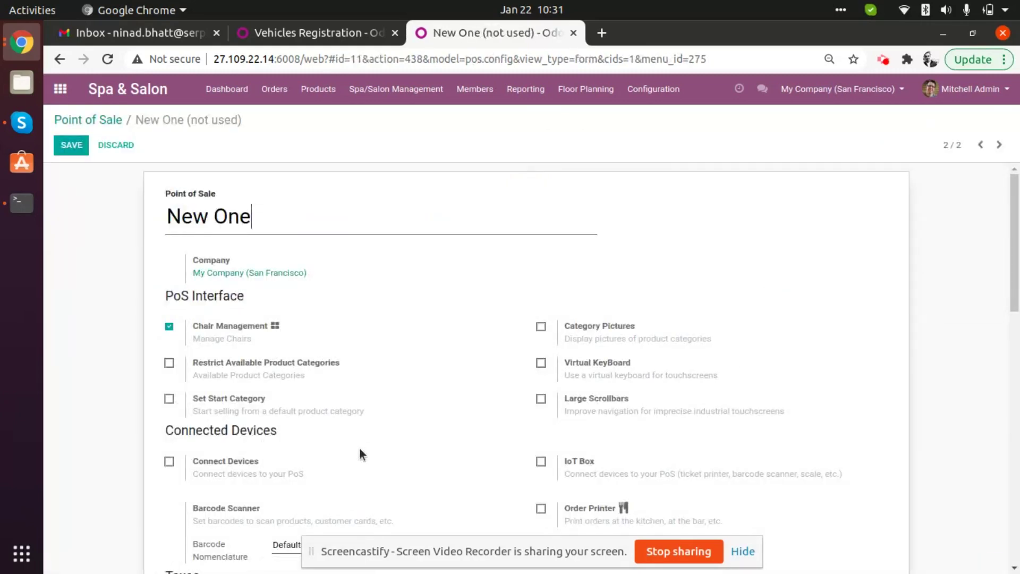
pyautogui.scroll(-4, 219, 396)
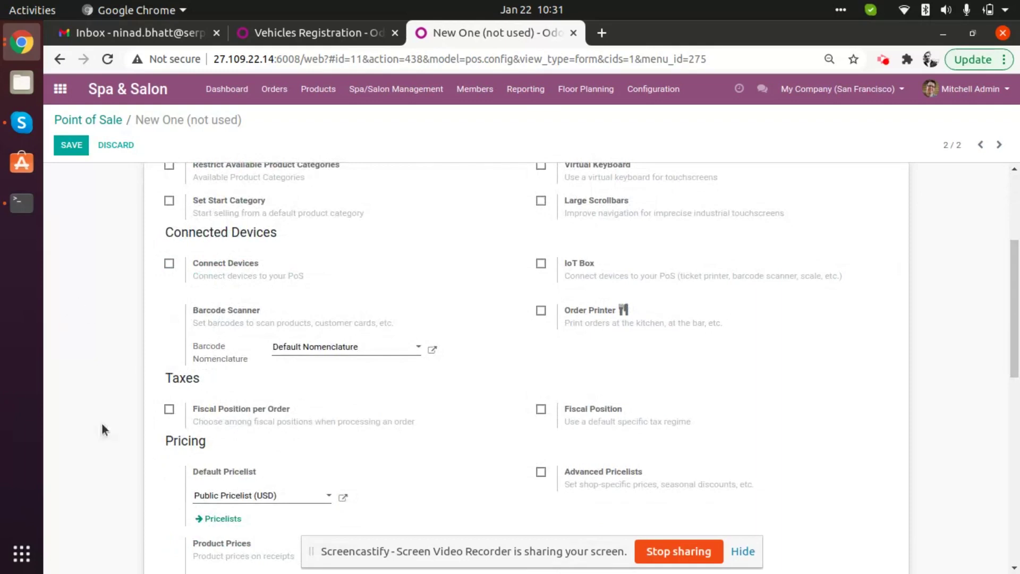
pyautogui.scroll(-5, 298, 384)
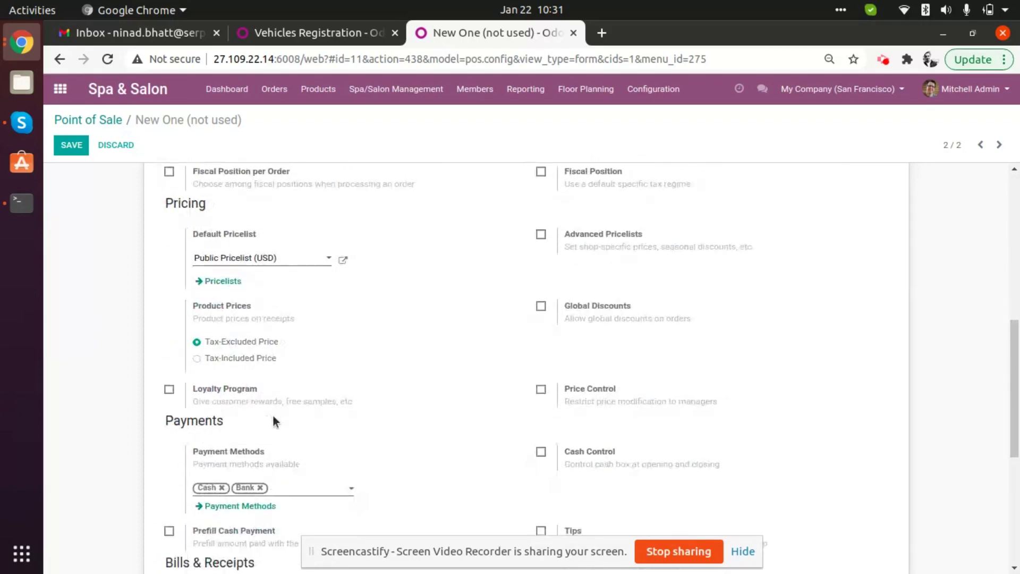
pyautogui.scroll(-2, 274, 421)
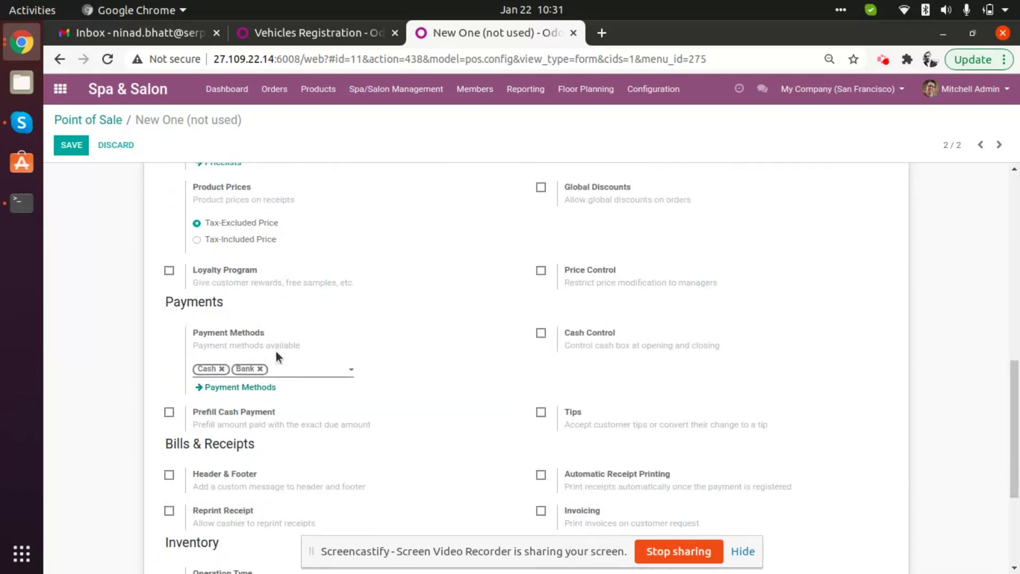
pyautogui.click(114, 143)
pyautogui.scroll(10, 205, 262)
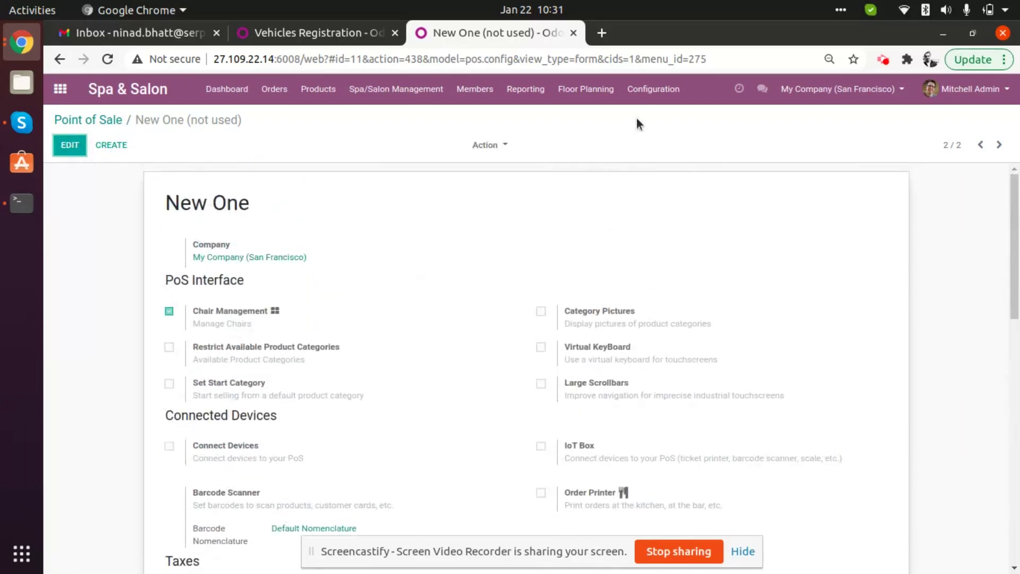
# Step: Leave the New One record and show the home screen with all installed apps
pyautogui.click(654, 89)
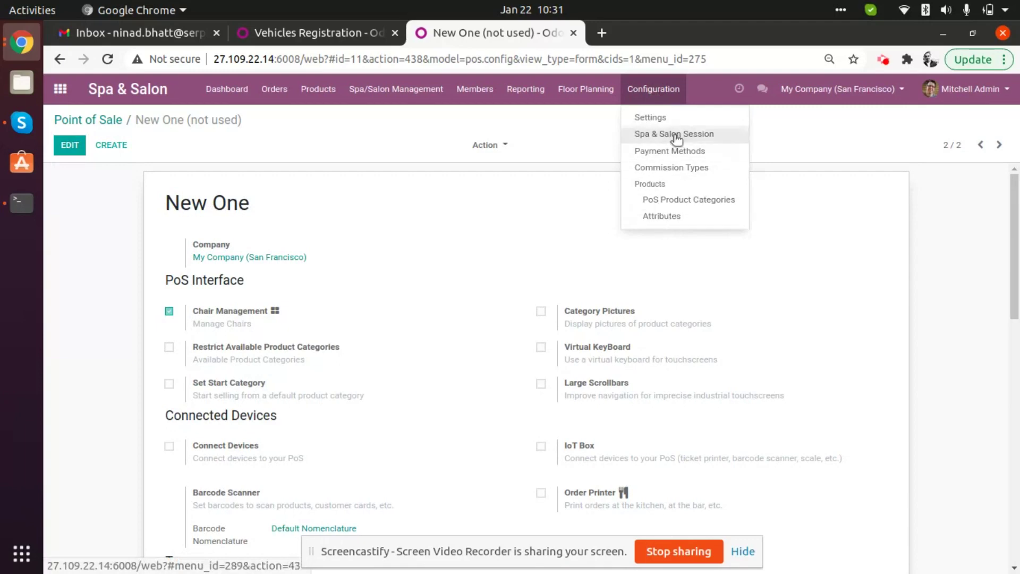
pyautogui.click(119, 330)
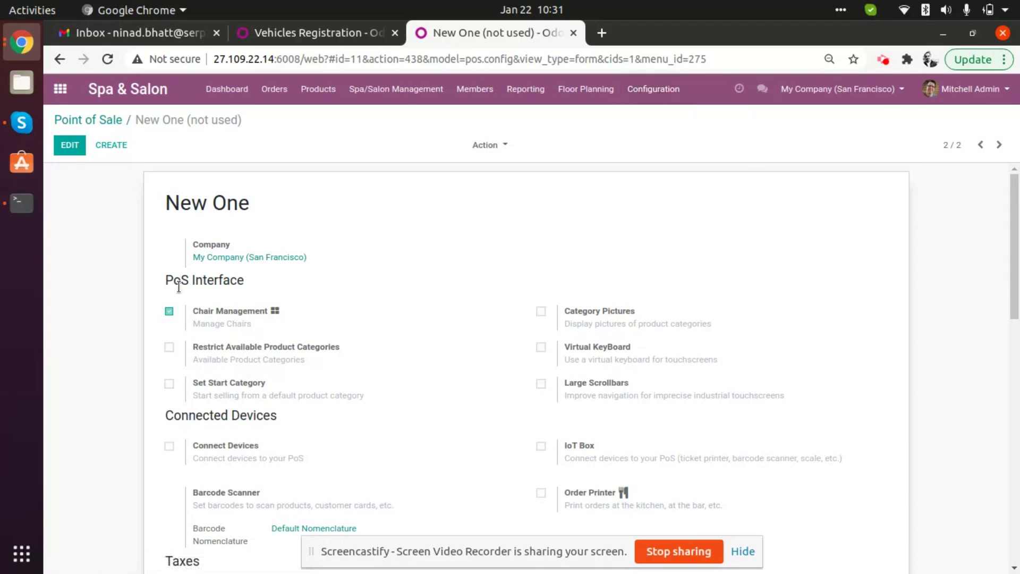
pyautogui.click(60, 88)
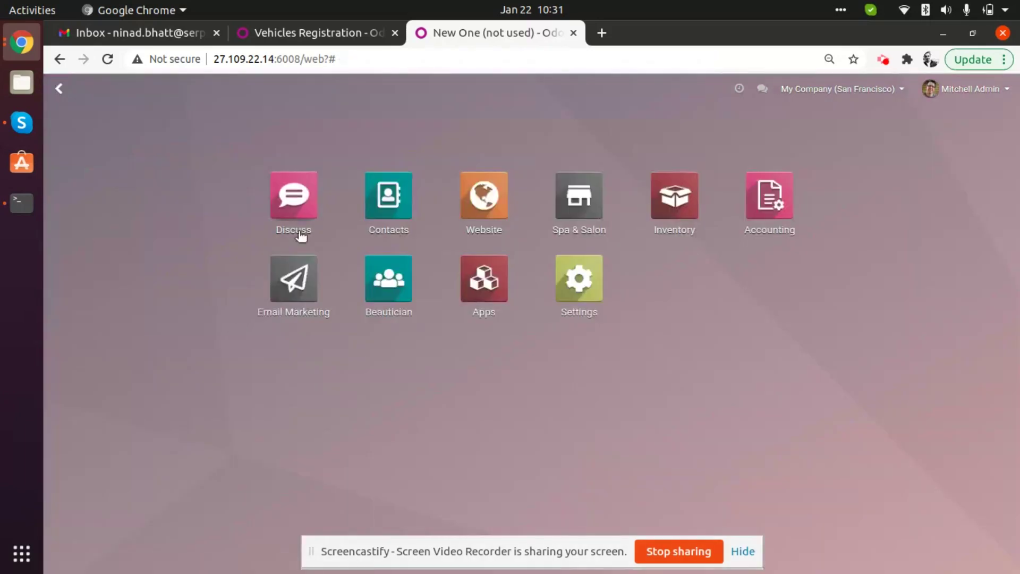